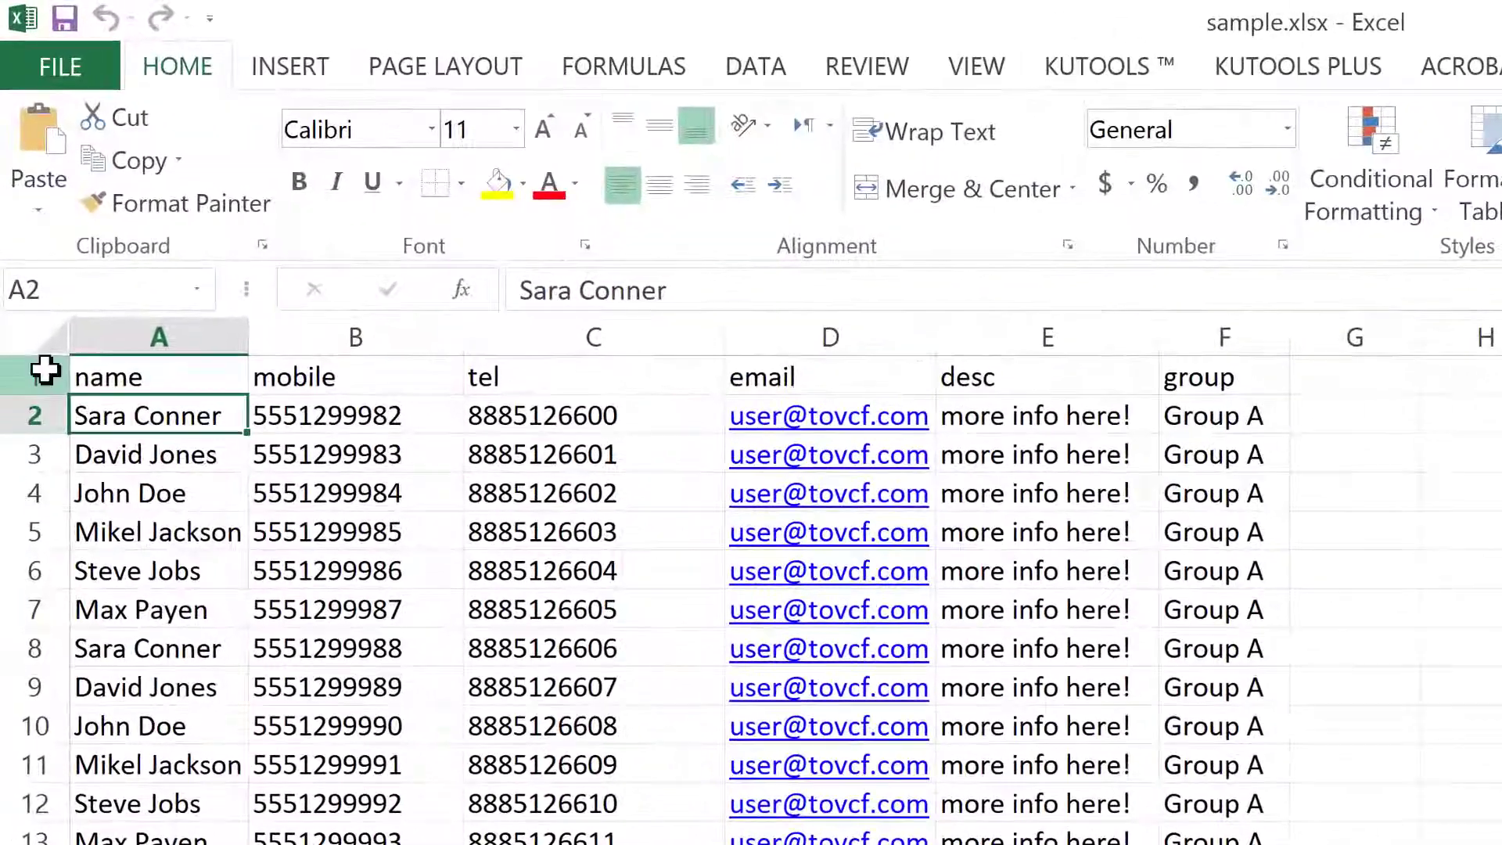
# - Inspect sample.xlsx's header row, mobile column, Group A cells F2:F101 and row 150, then close Excel
pyautogui.click(45, 371)
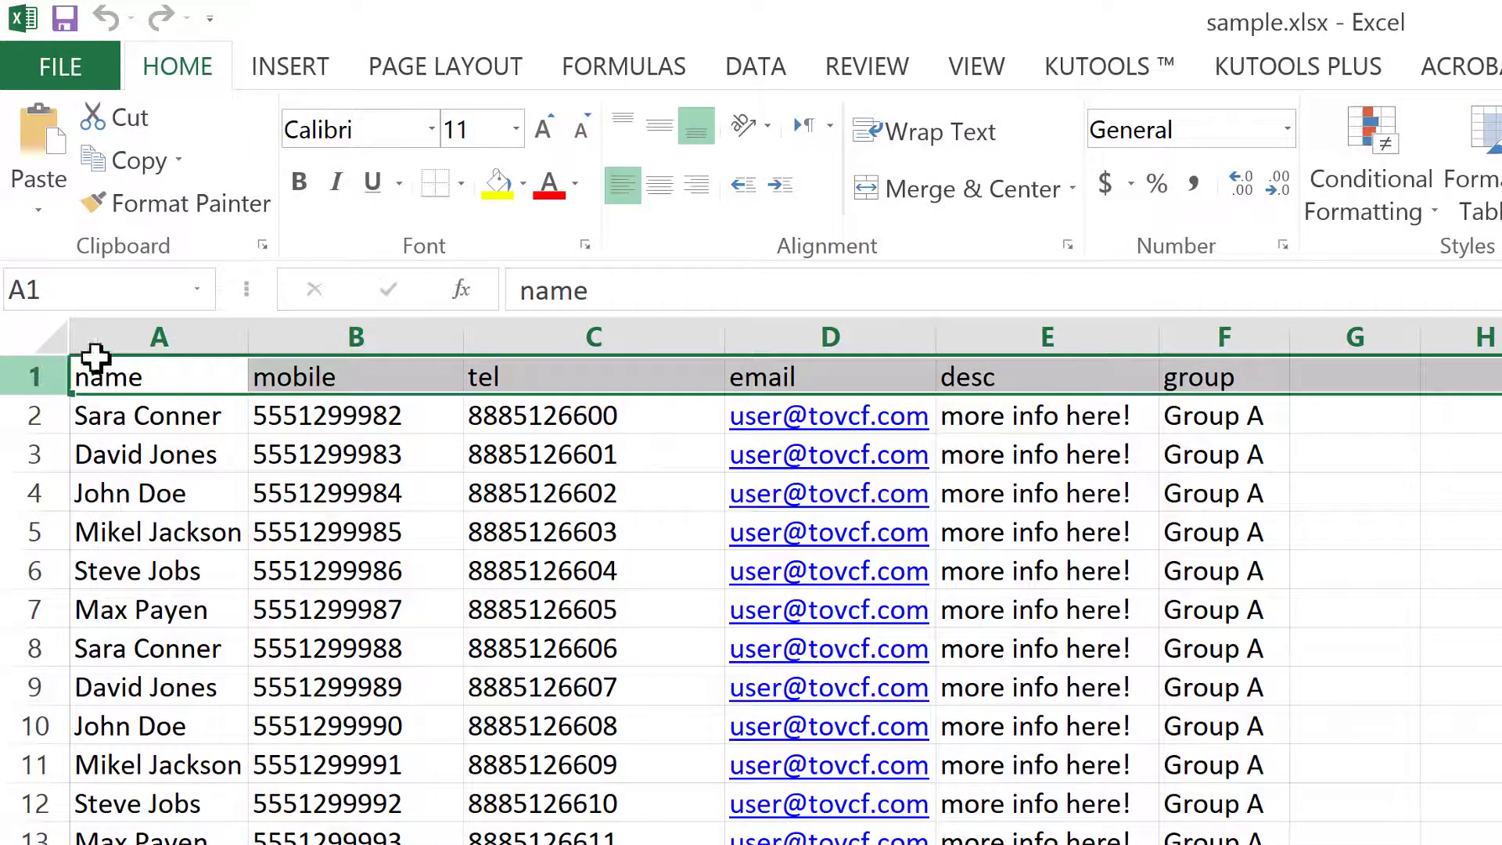
pyautogui.click(338, 335)
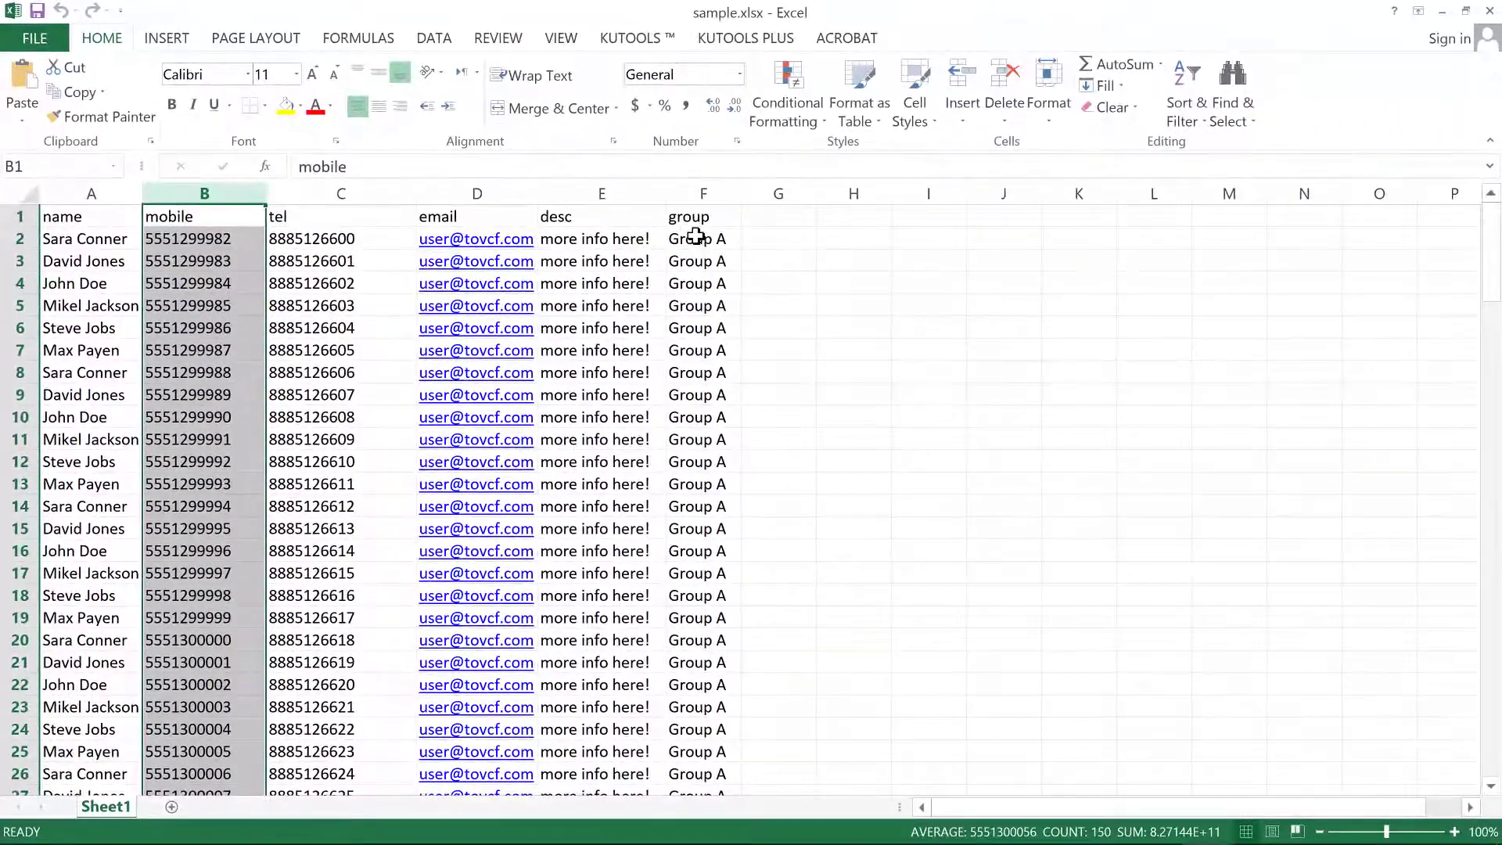
pyautogui.click(1205, 415)
pyautogui.scroll(-20, 761, 294)
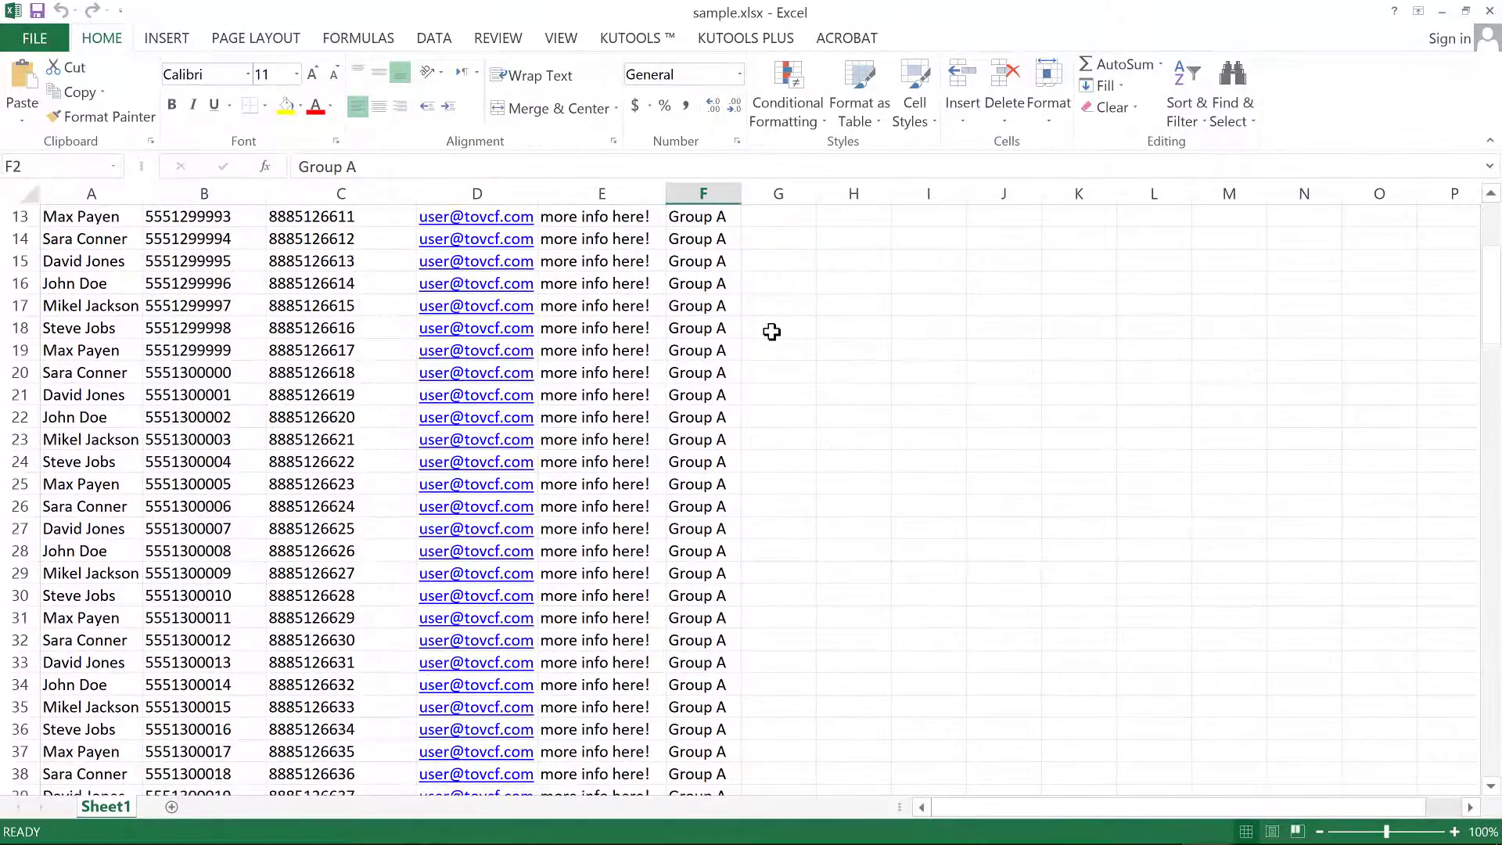
pyautogui.scroll(-7, 771, 332)
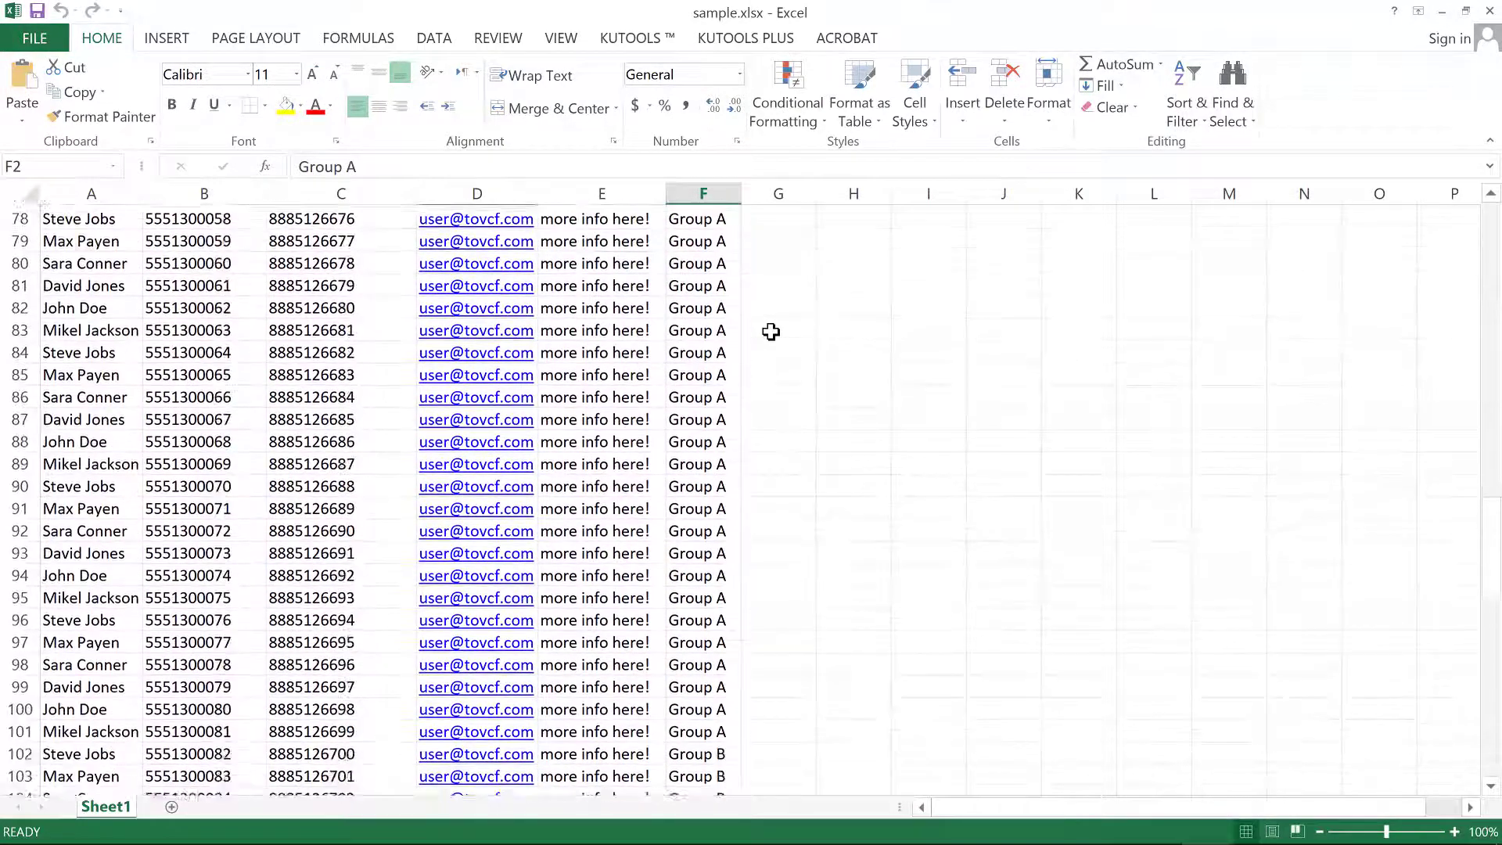
pyautogui.keyDown('shift'); pyautogui.click(716, 506); pyautogui.keyUp('shift')
pyautogui.scroll(-16, 709, 383)
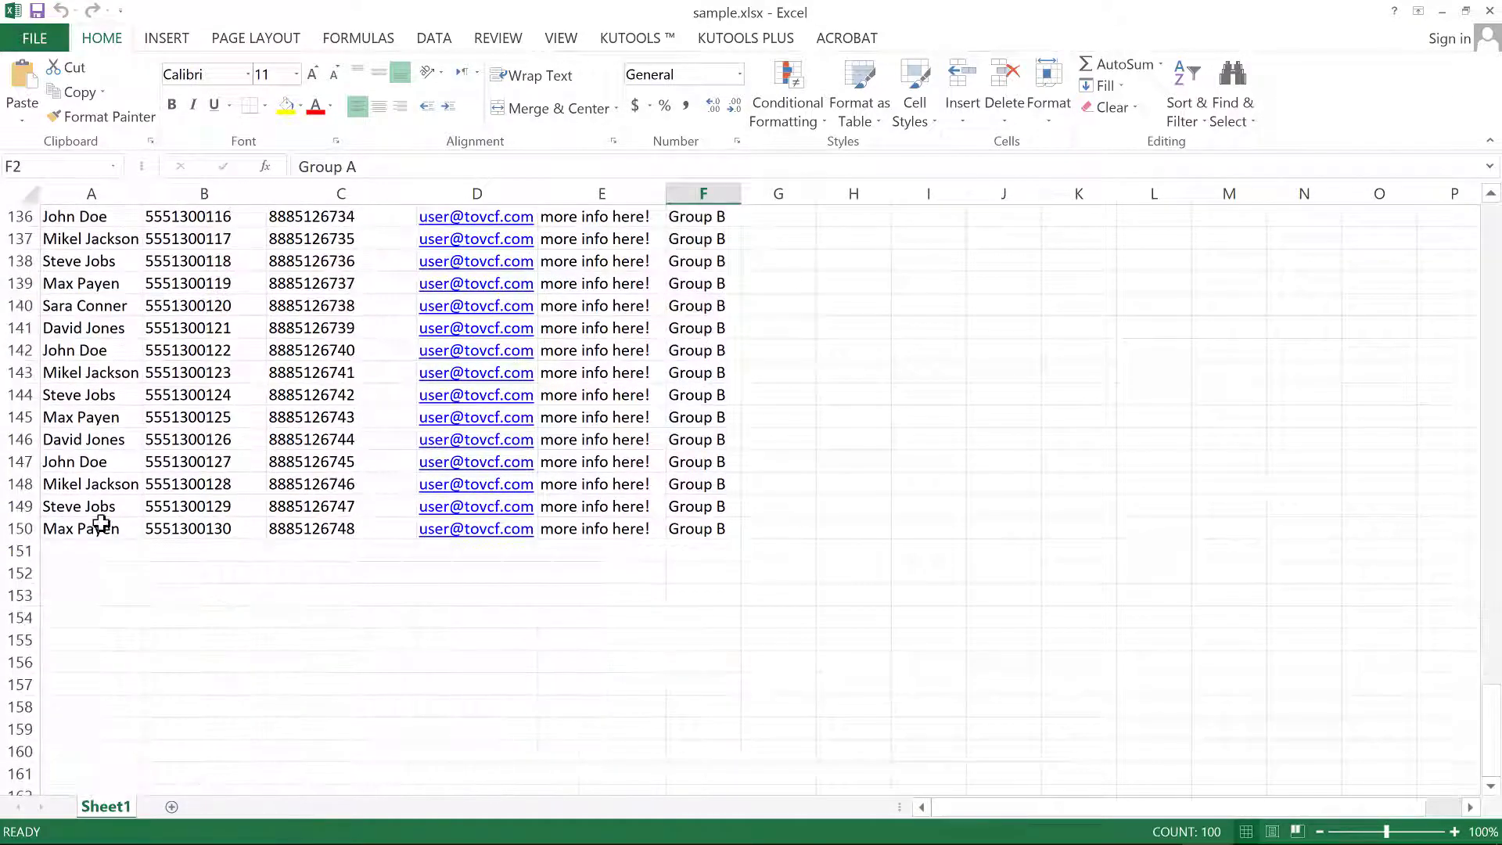
pyautogui.click(19, 528)
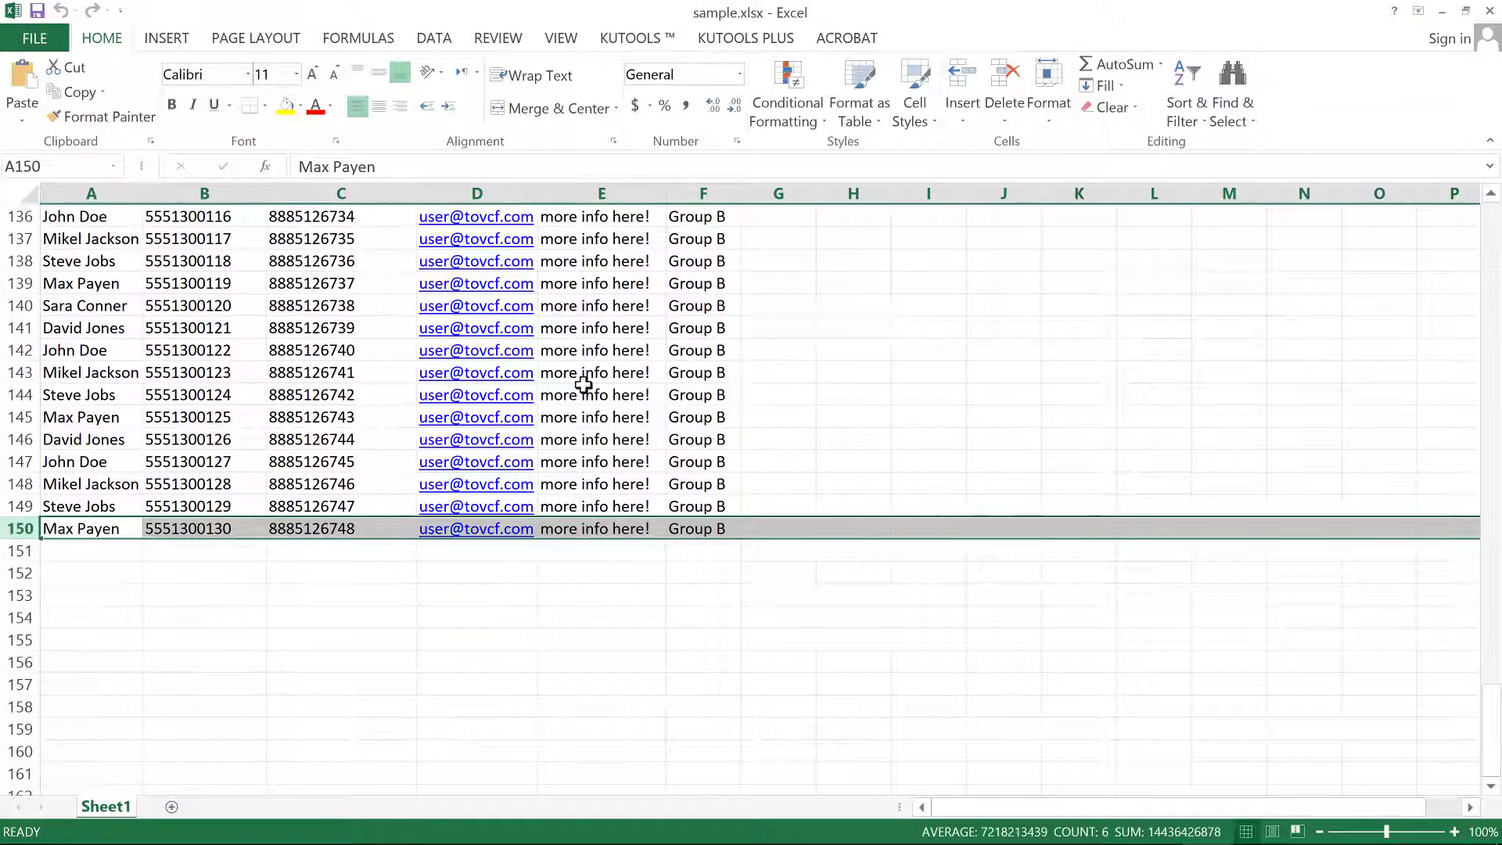
pyautogui.click(1491, 11)
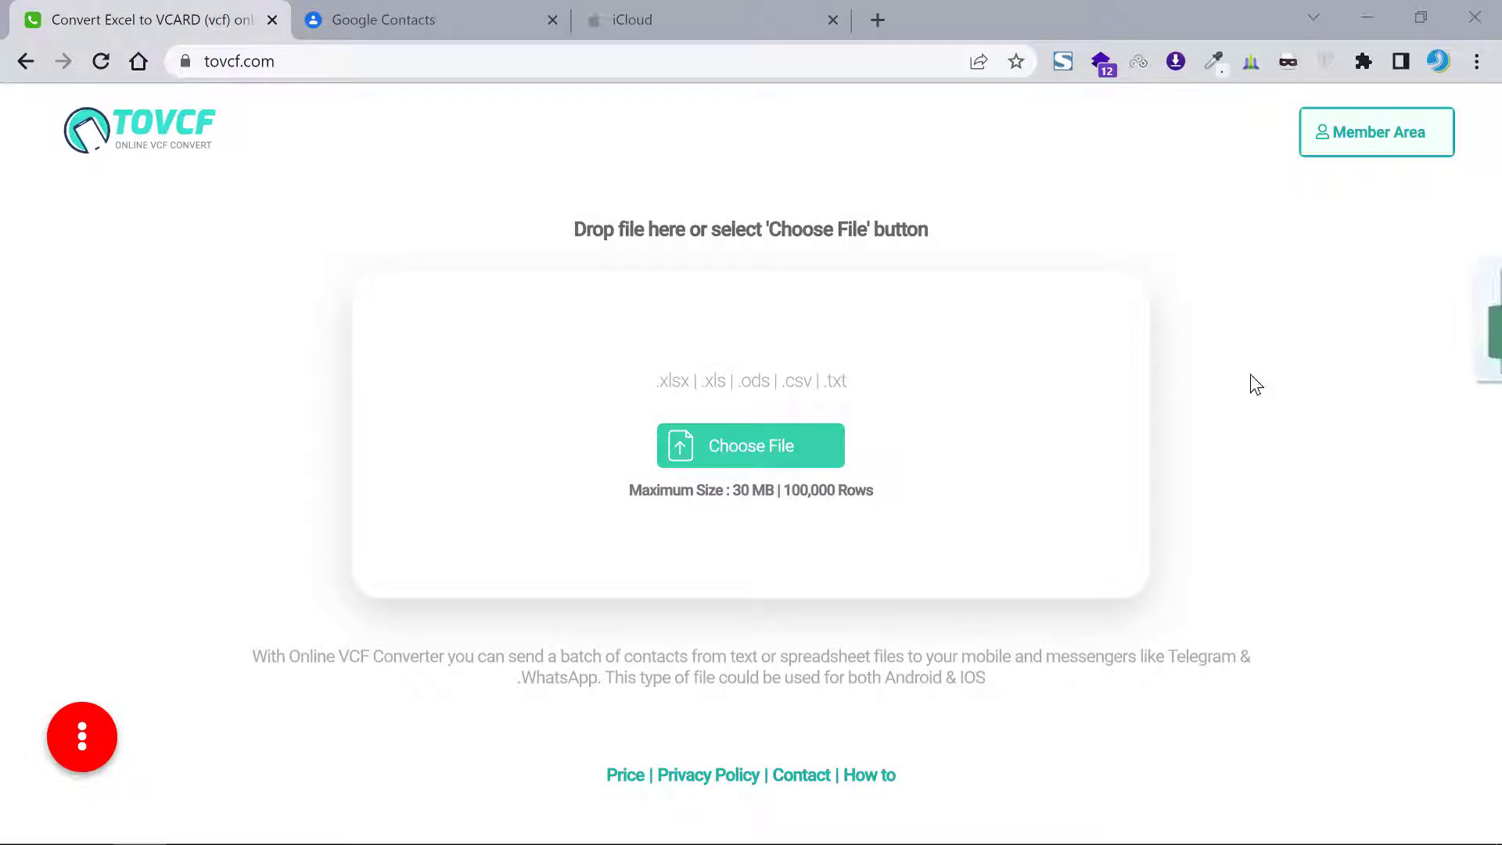
# - Upload sample.xlsx to the tovcf.com converter
pyautogui.moveTo(1250, 374); pyautogui.dragTo(956, 337)
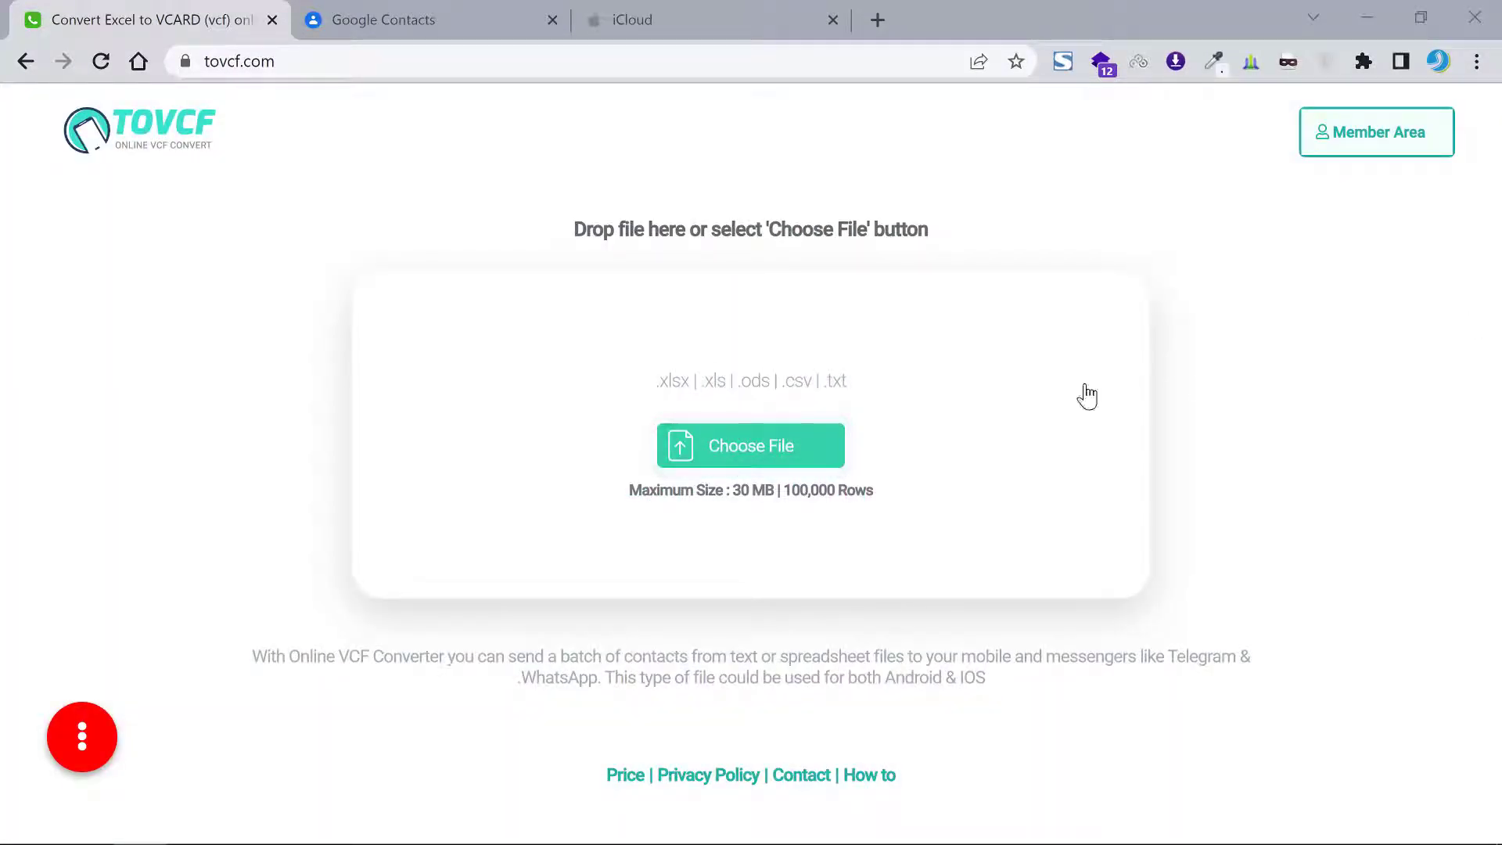
pyautogui.click(812, 445)
pyautogui.doubleClick(423, 242)
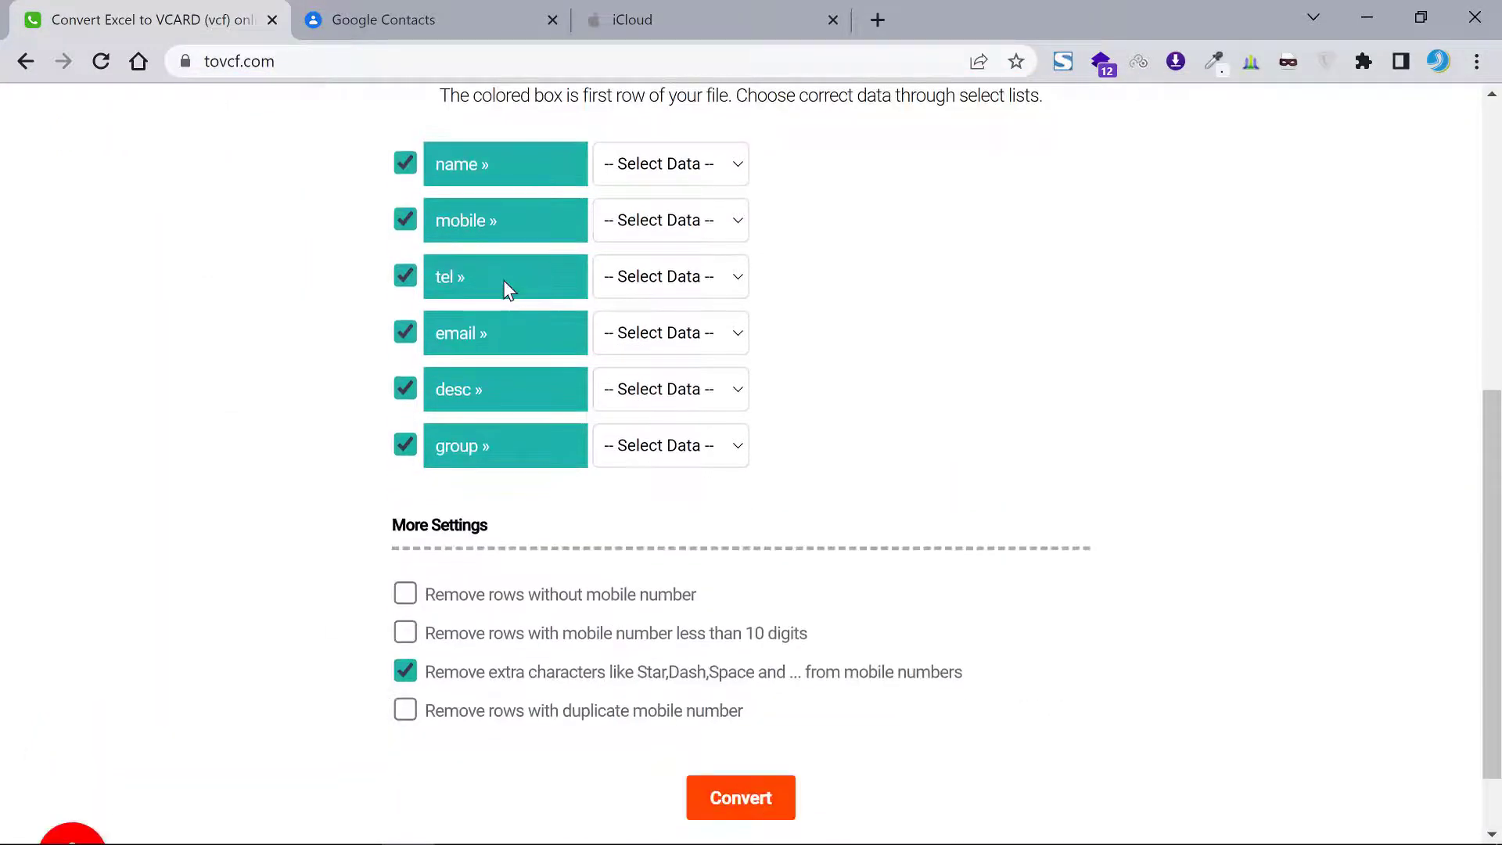
# - Map the name, mobile and tel columns to First Name, Mobile and Work Tel
pyautogui.click(724, 164)
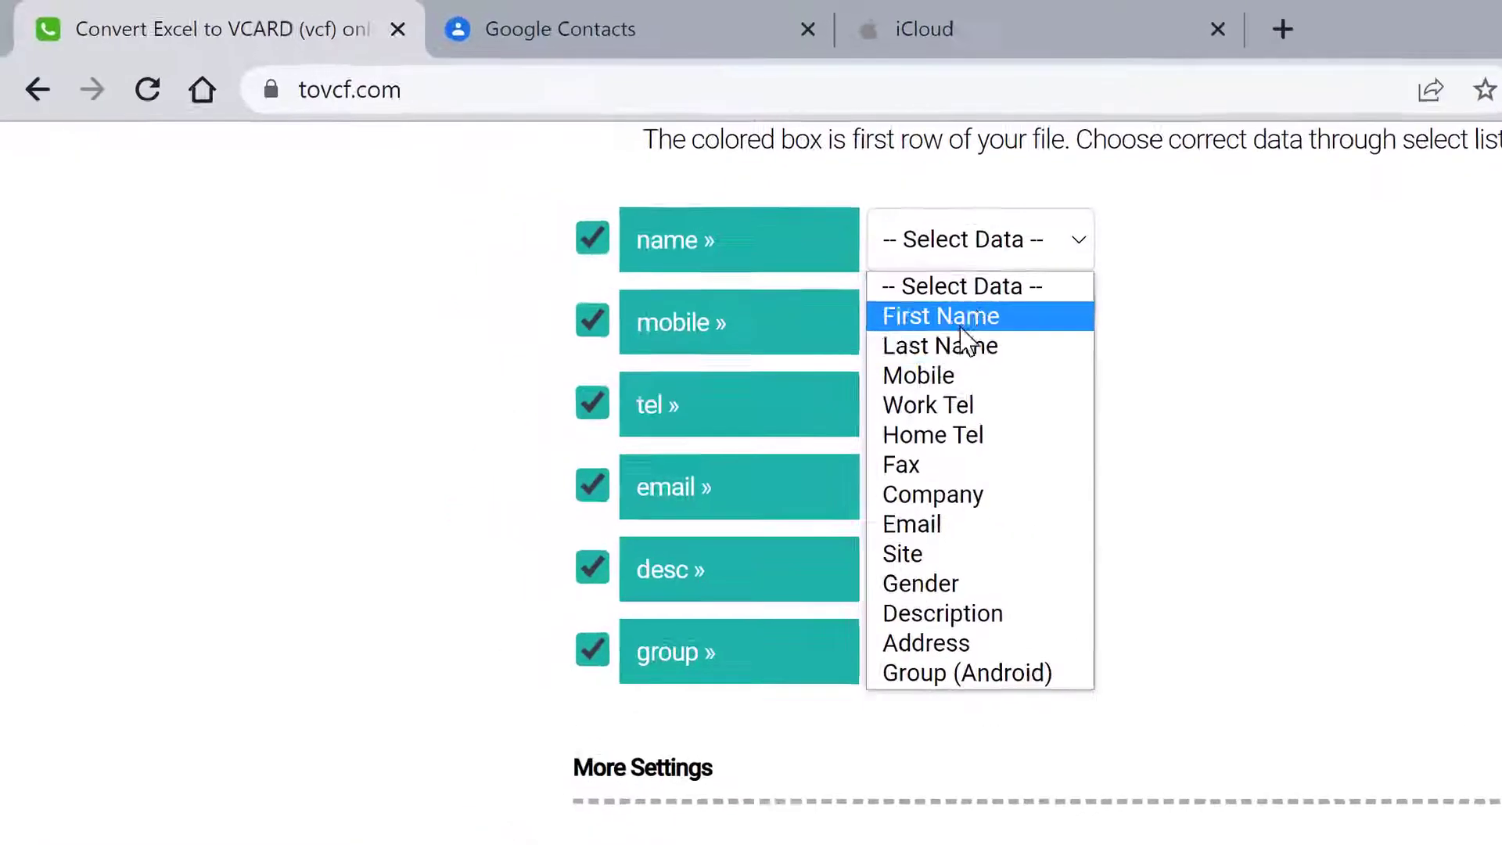
pyautogui.click(960, 328)
pyautogui.click(961, 331)
pyautogui.click(966, 459)
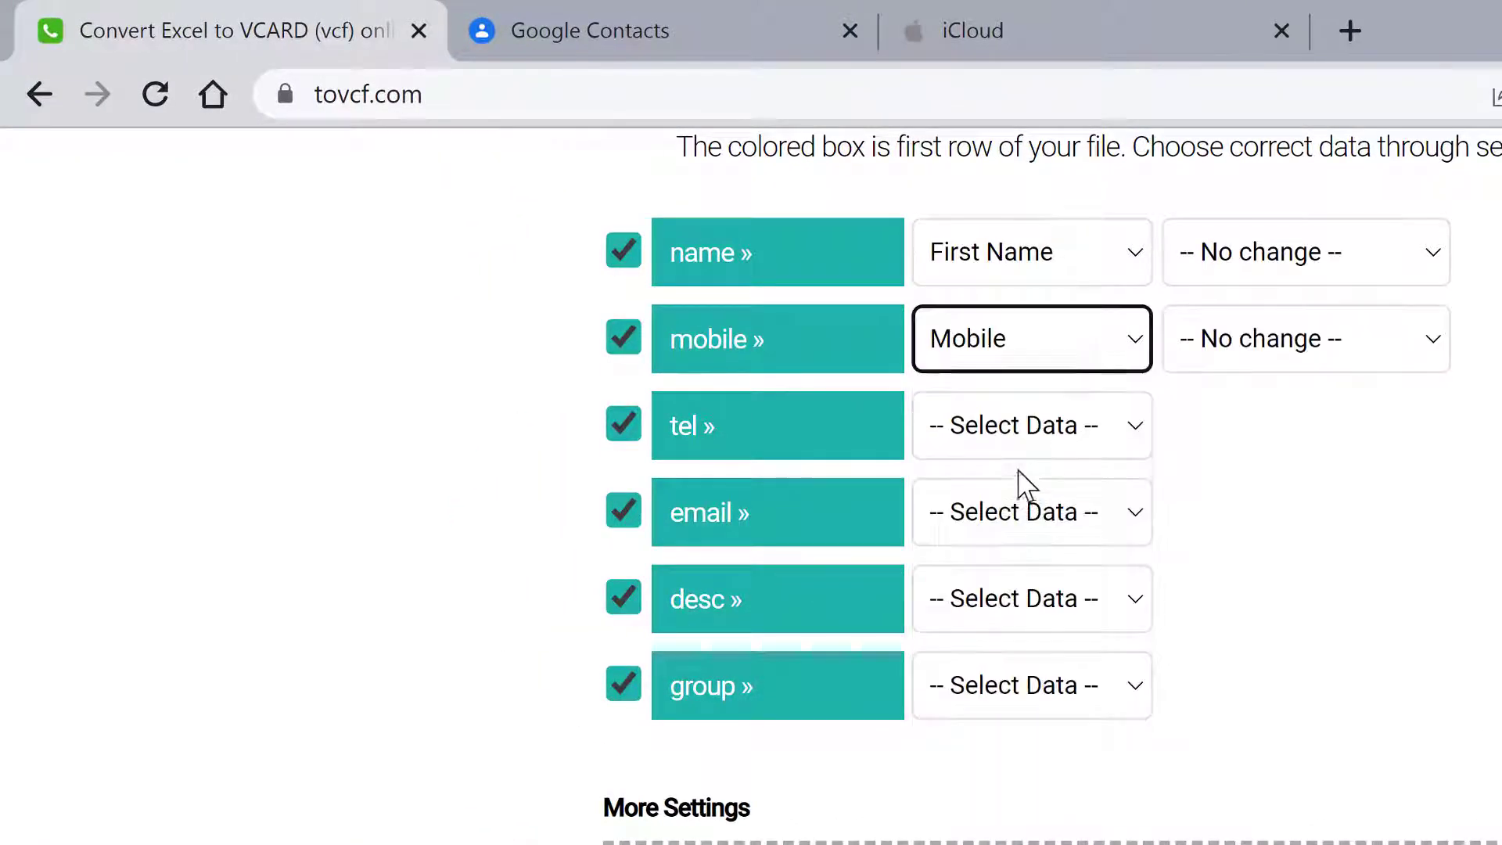
pyautogui.click(962, 416)
pyautogui.click(1065, 600)
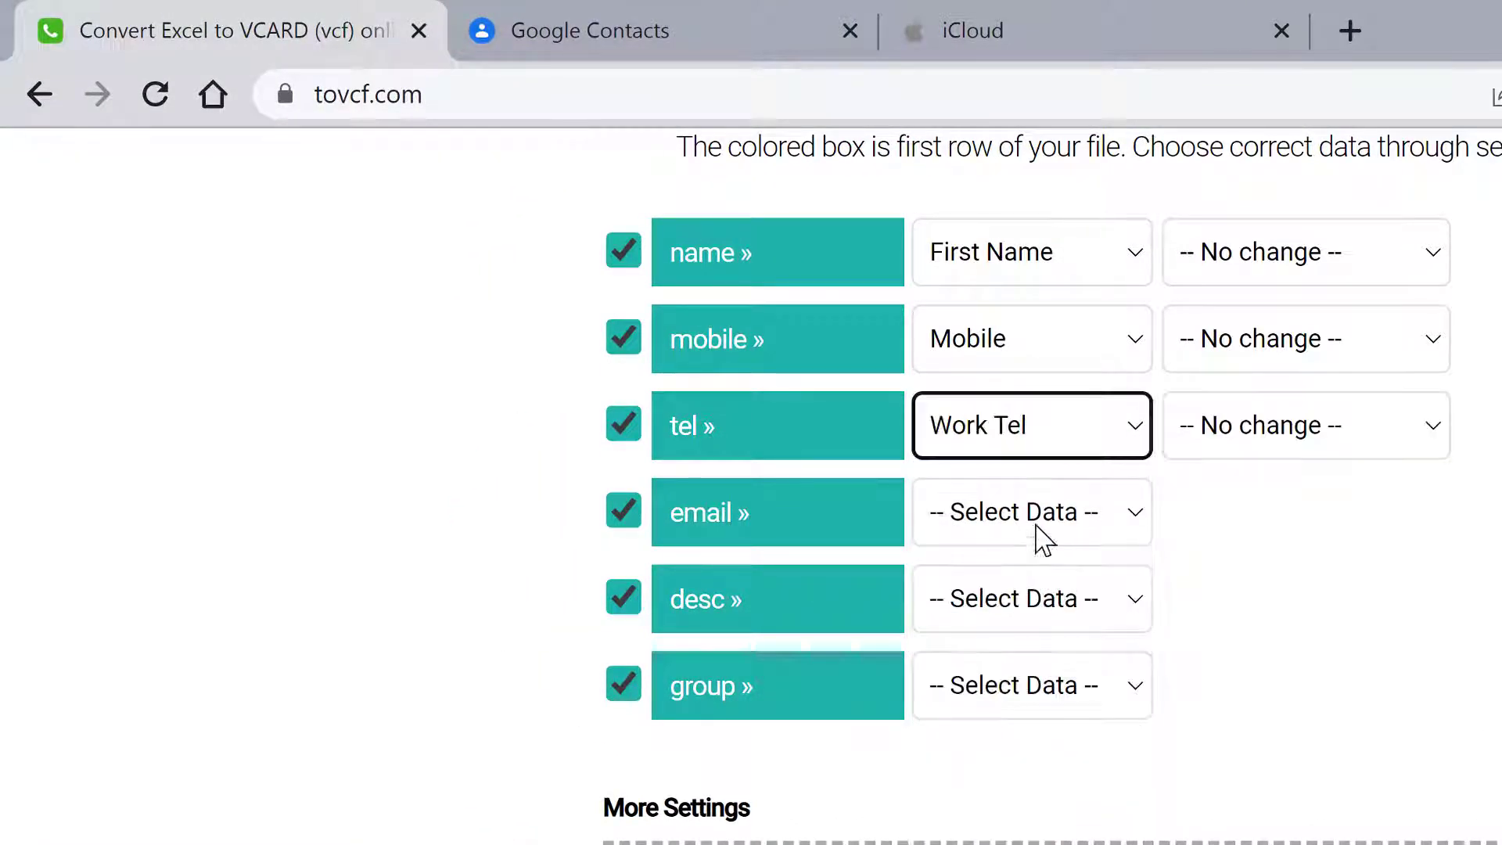
# - Map the email, desc and group columns to Email, Description and Group (Android)
pyautogui.click(1039, 526)
pyautogui.click(978, 814)
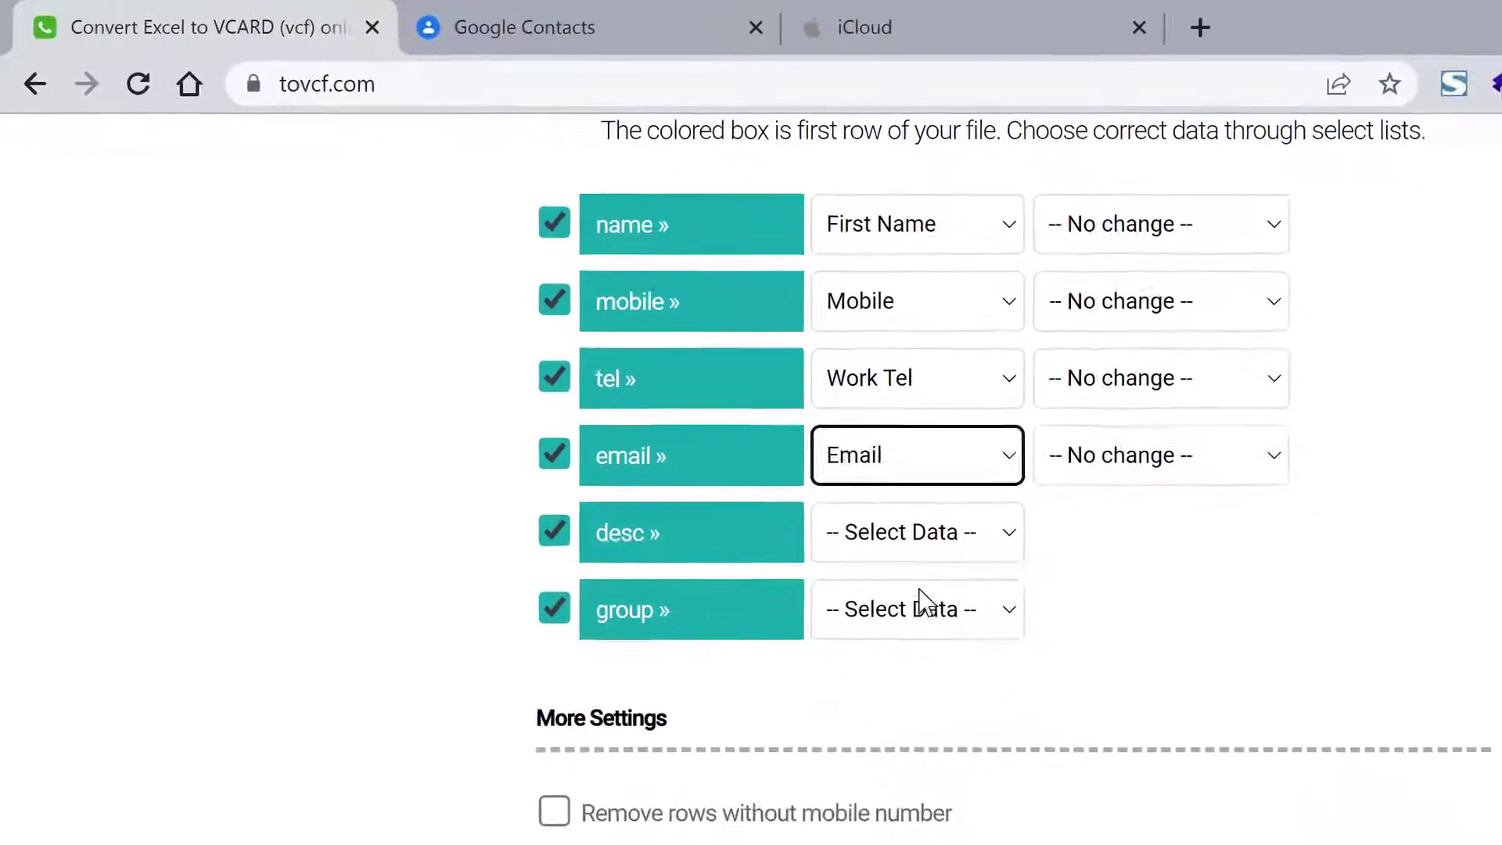
pyautogui.click(1025, 618)
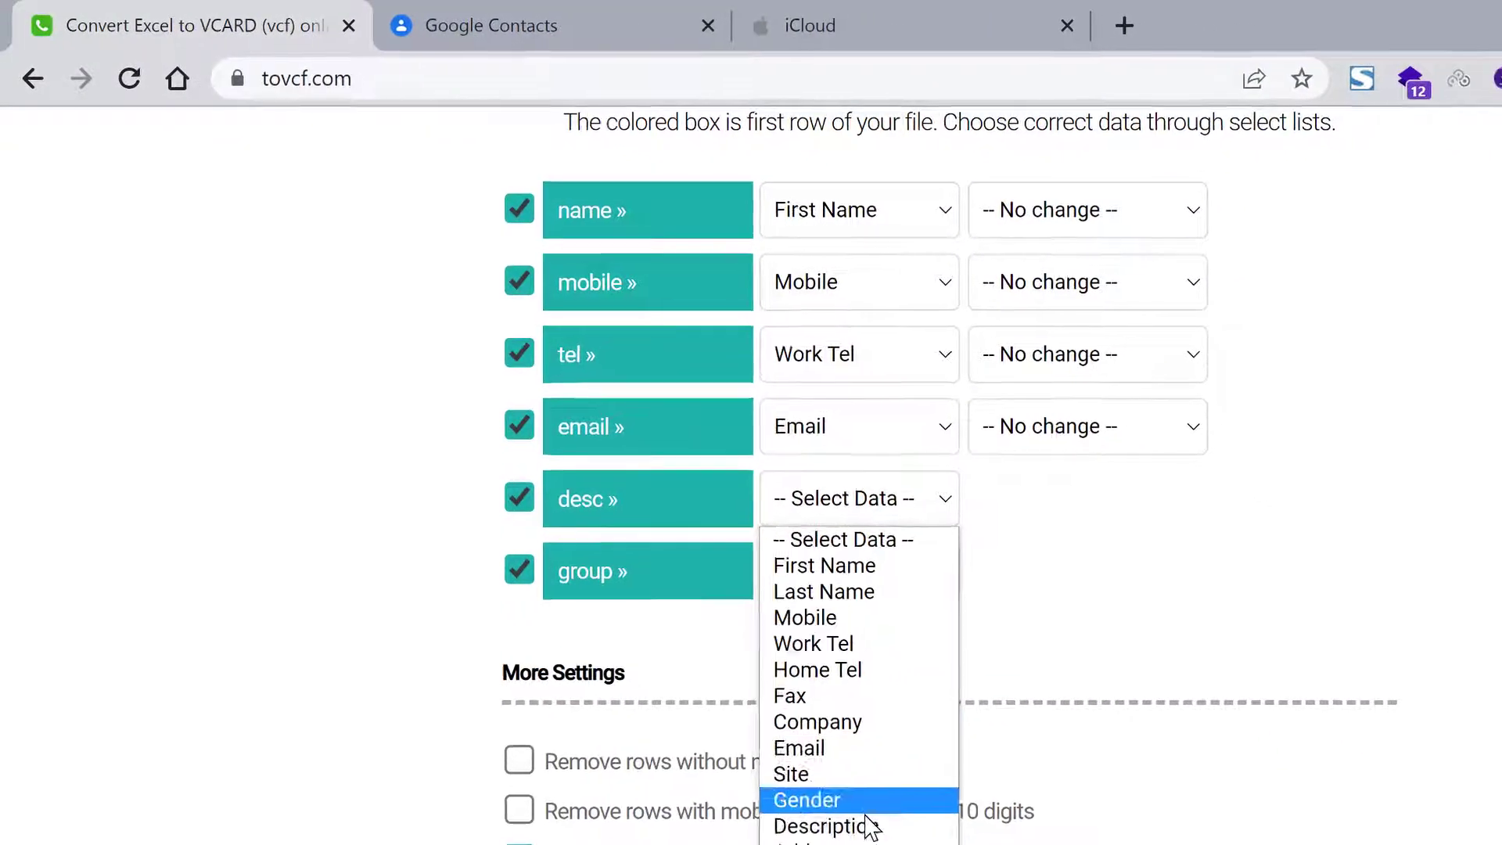
pyautogui.click(830, 830)
pyautogui.click(521, 499)
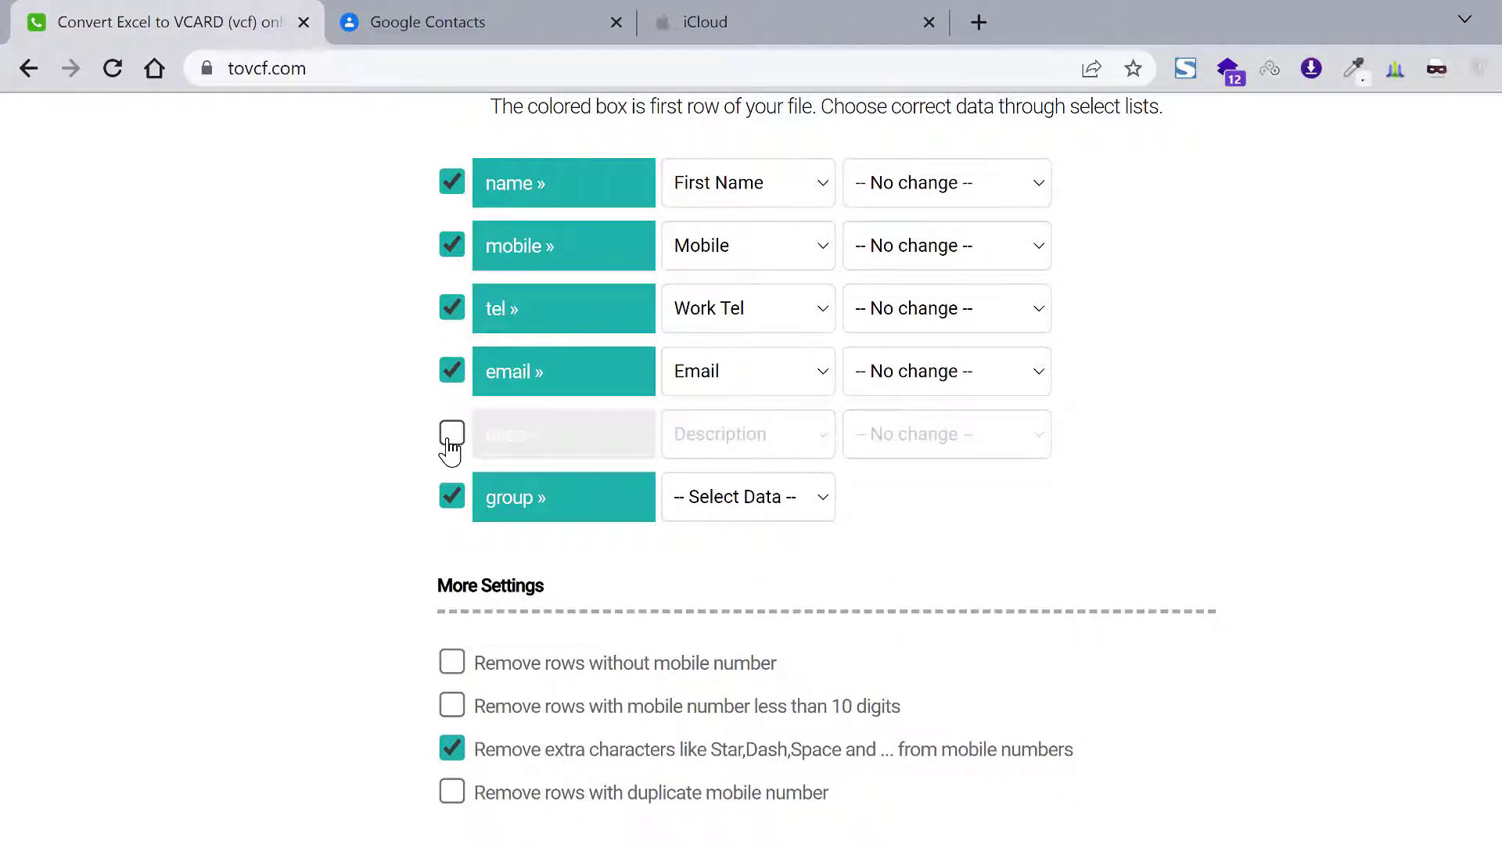
pyautogui.click(452, 432)
pyautogui.click(732, 501)
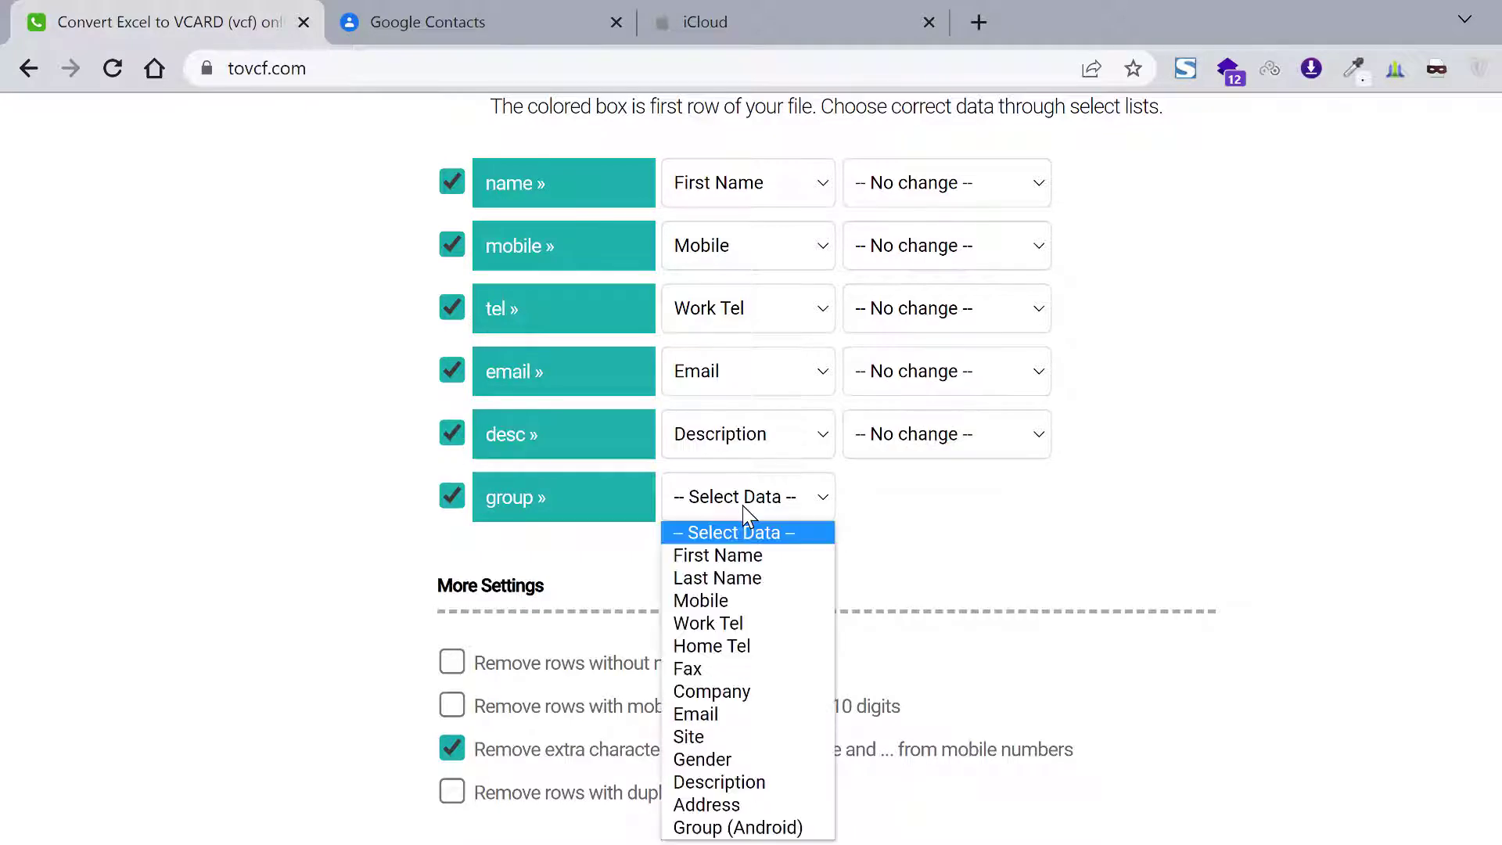
pyautogui.click(750, 818)
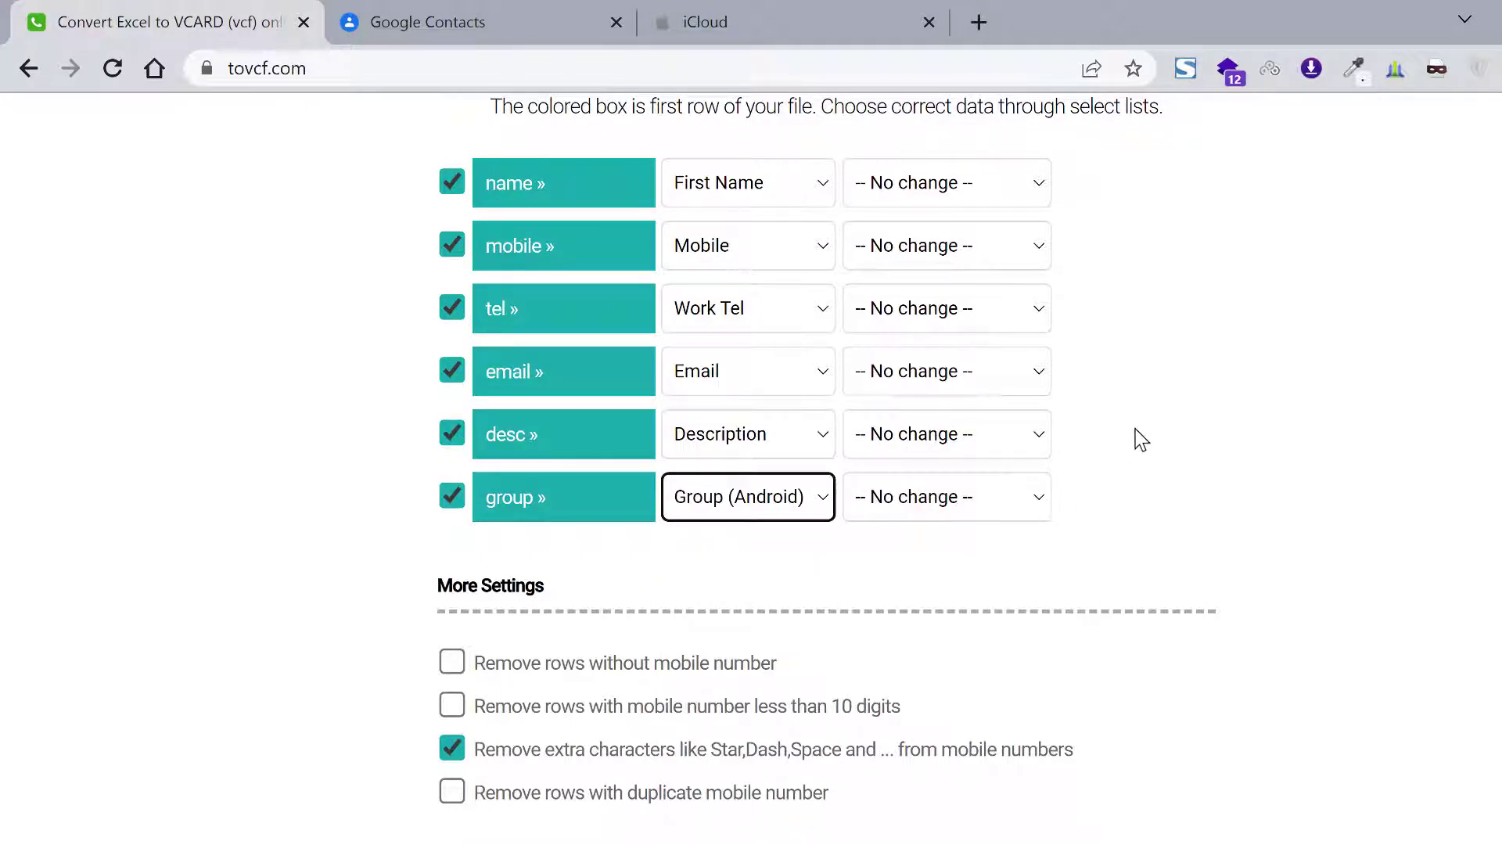
pyautogui.scroll(2, 1095, 405)
# - Prefix names with auto-incrementing Customer 100 and add the custom prefix 0097 to mobile numbers
pyautogui.click(962, 333)
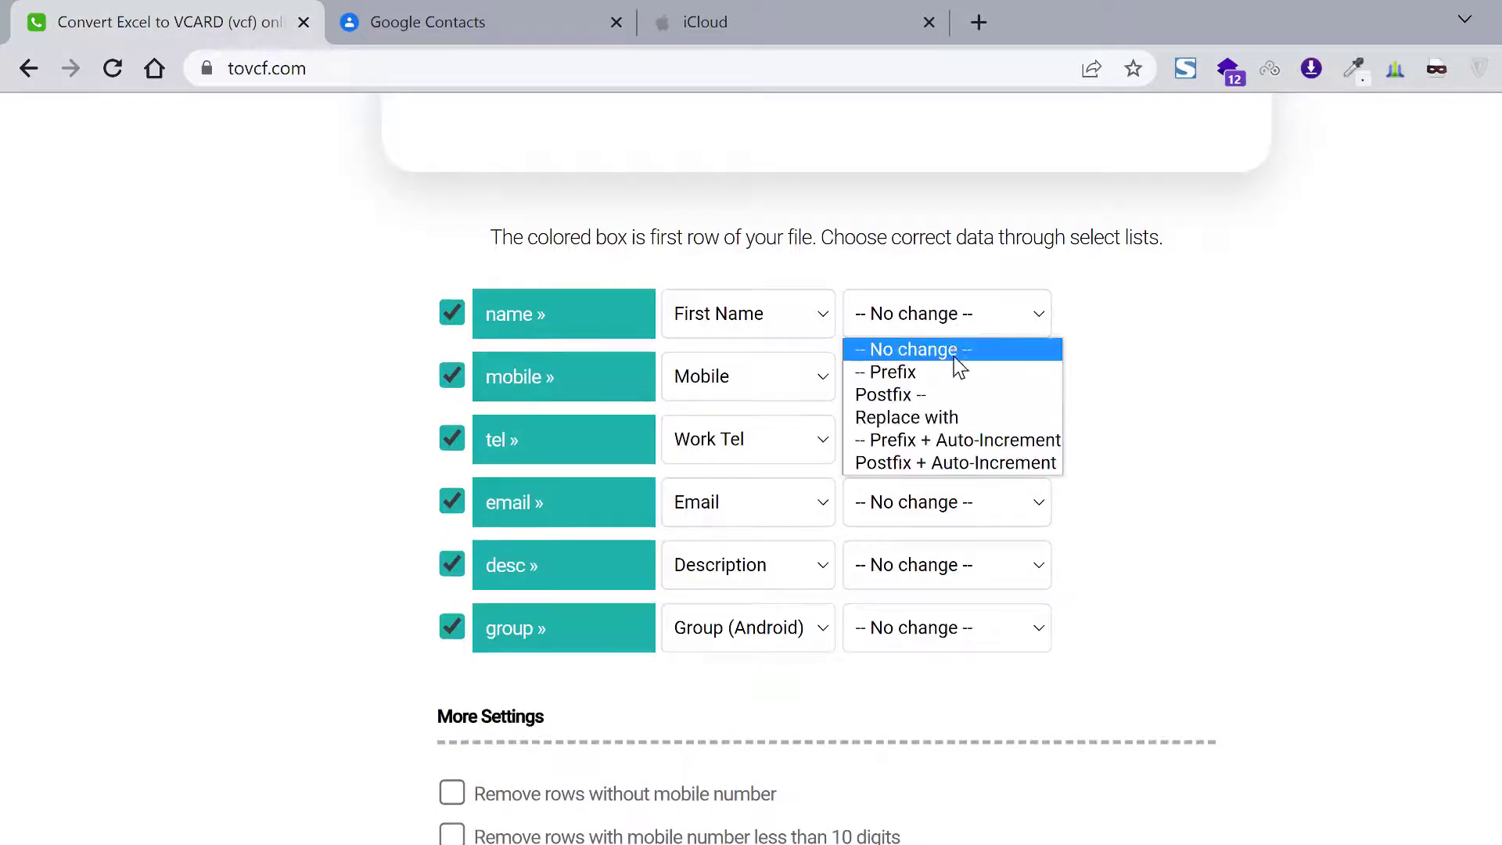
pyautogui.click(1000, 448)
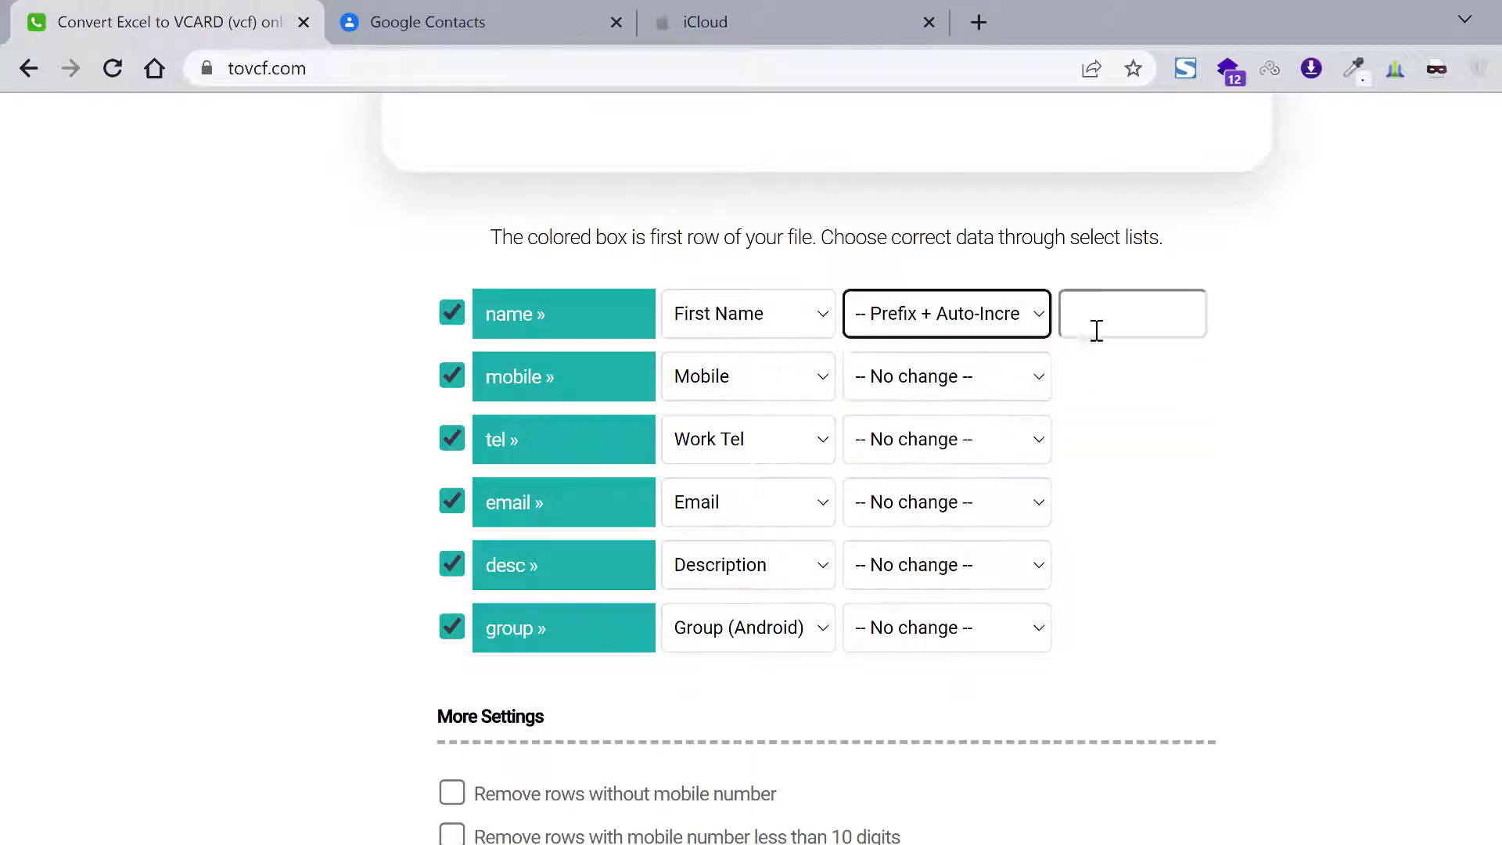
pyautogui.click(1098, 321)
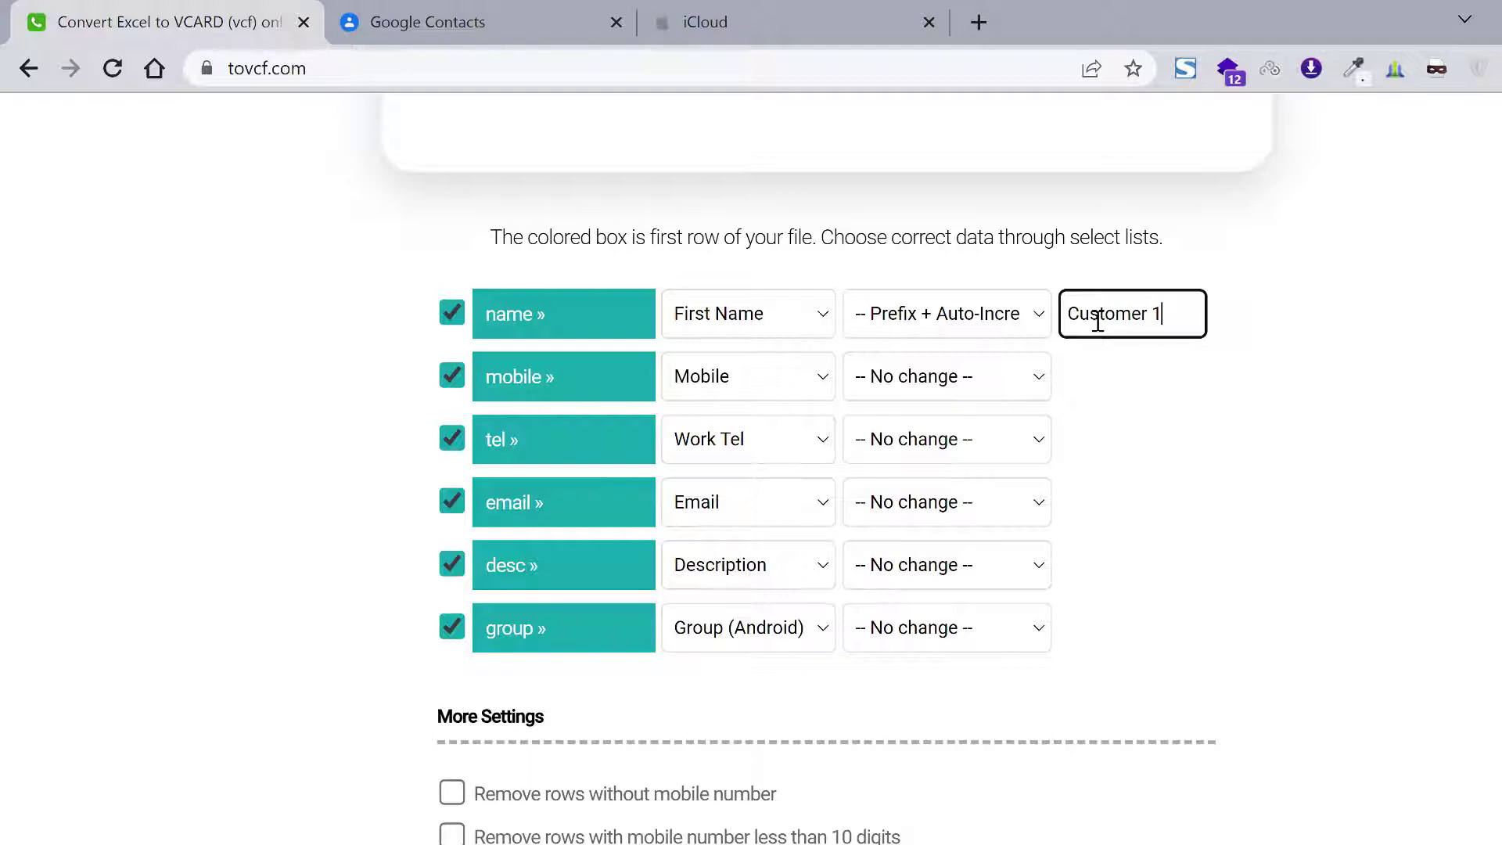
pyautogui.click(1009, 389)
pyautogui.click(969, 479)
pyautogui.click(1131, 382)
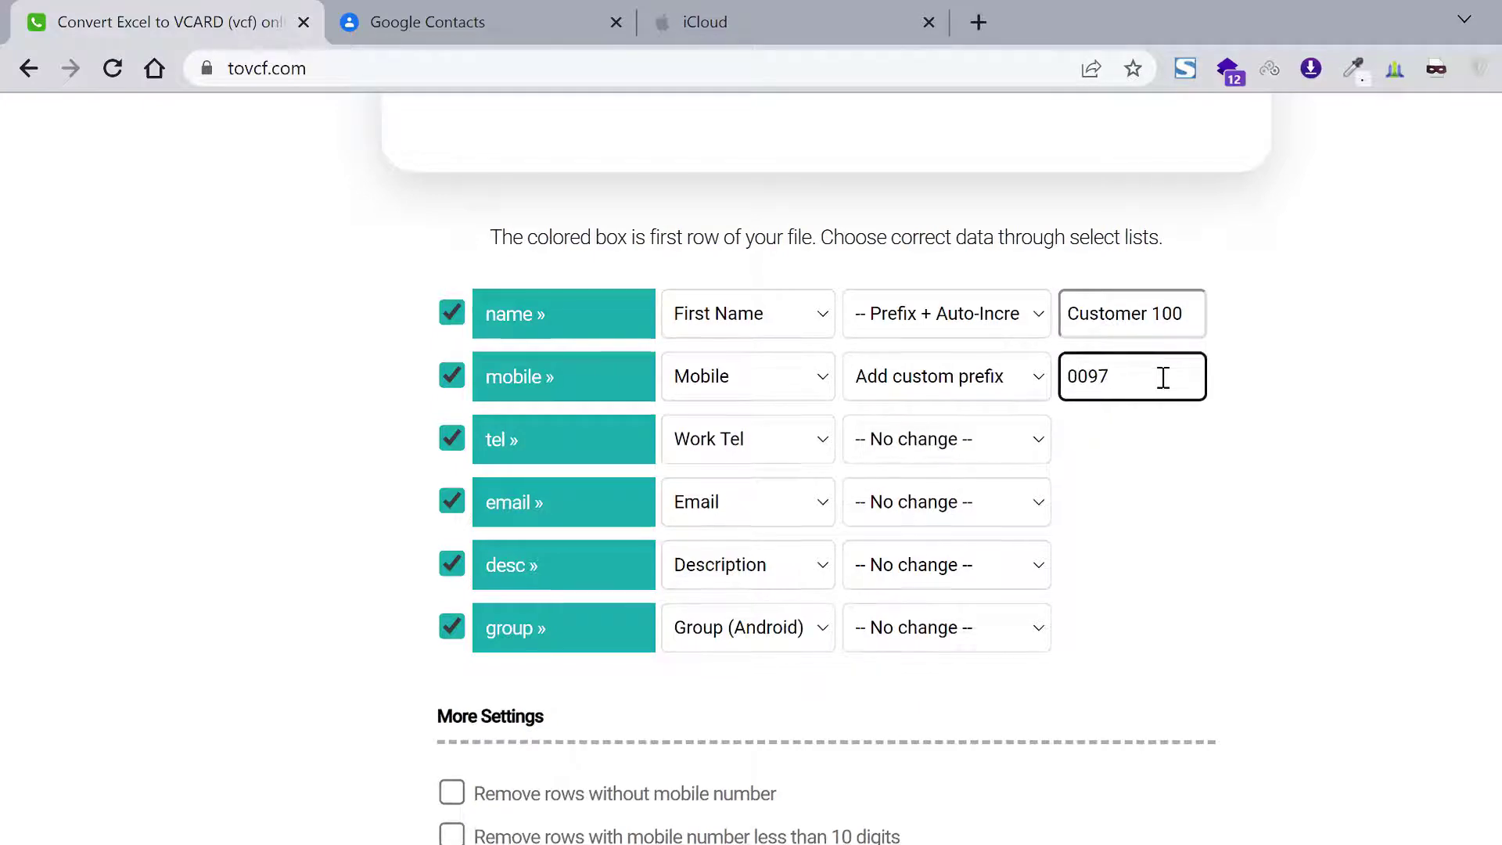
# - Drop rows with missing or duplicate mobile numbers and convert the contacts to vCard
pyautogui.scroll(-1, 1054, 383)
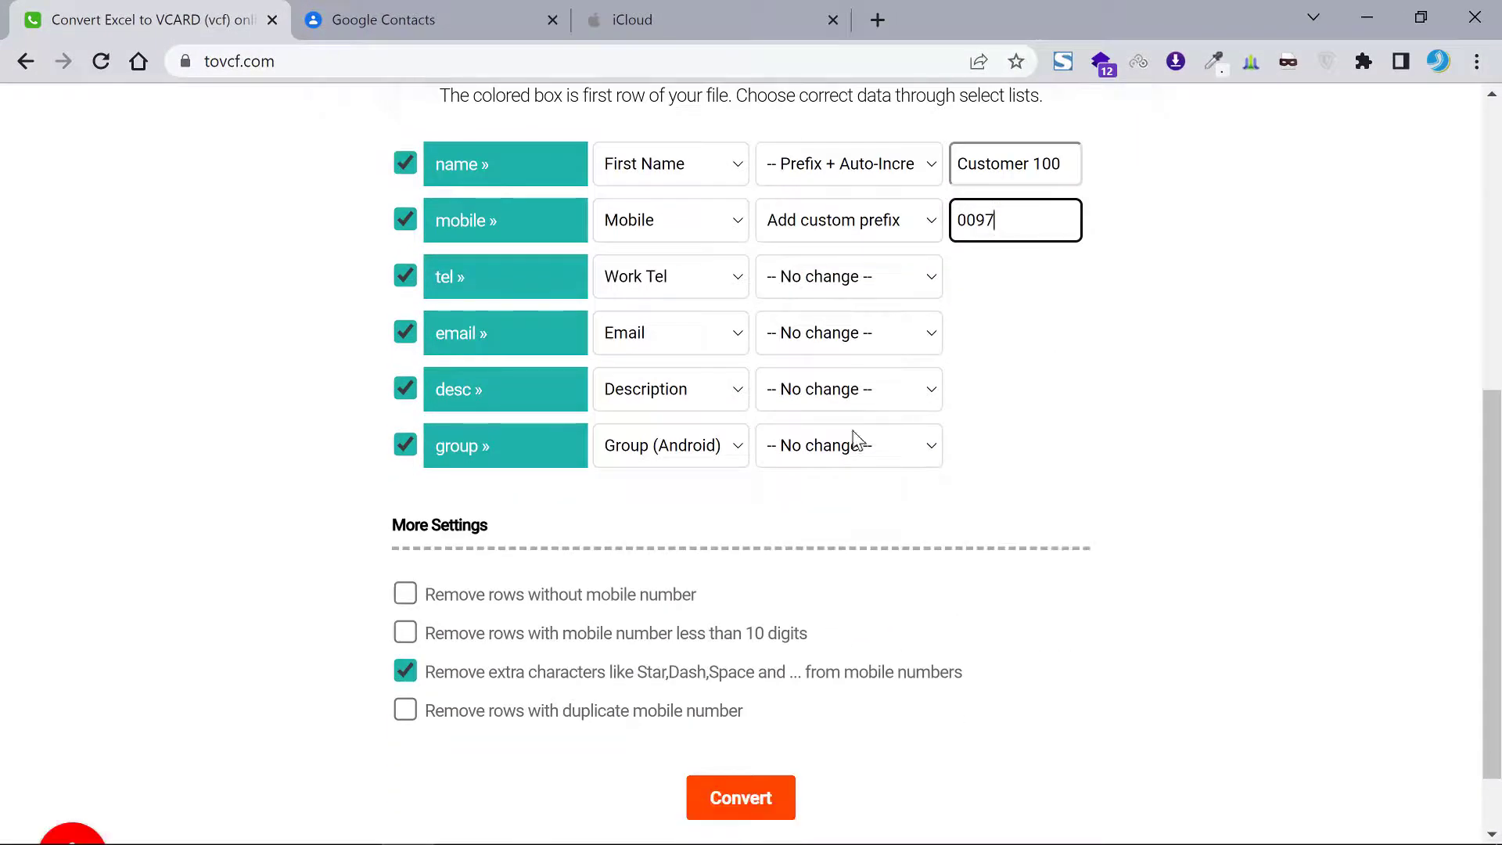
pyautogui.click(406, 598)
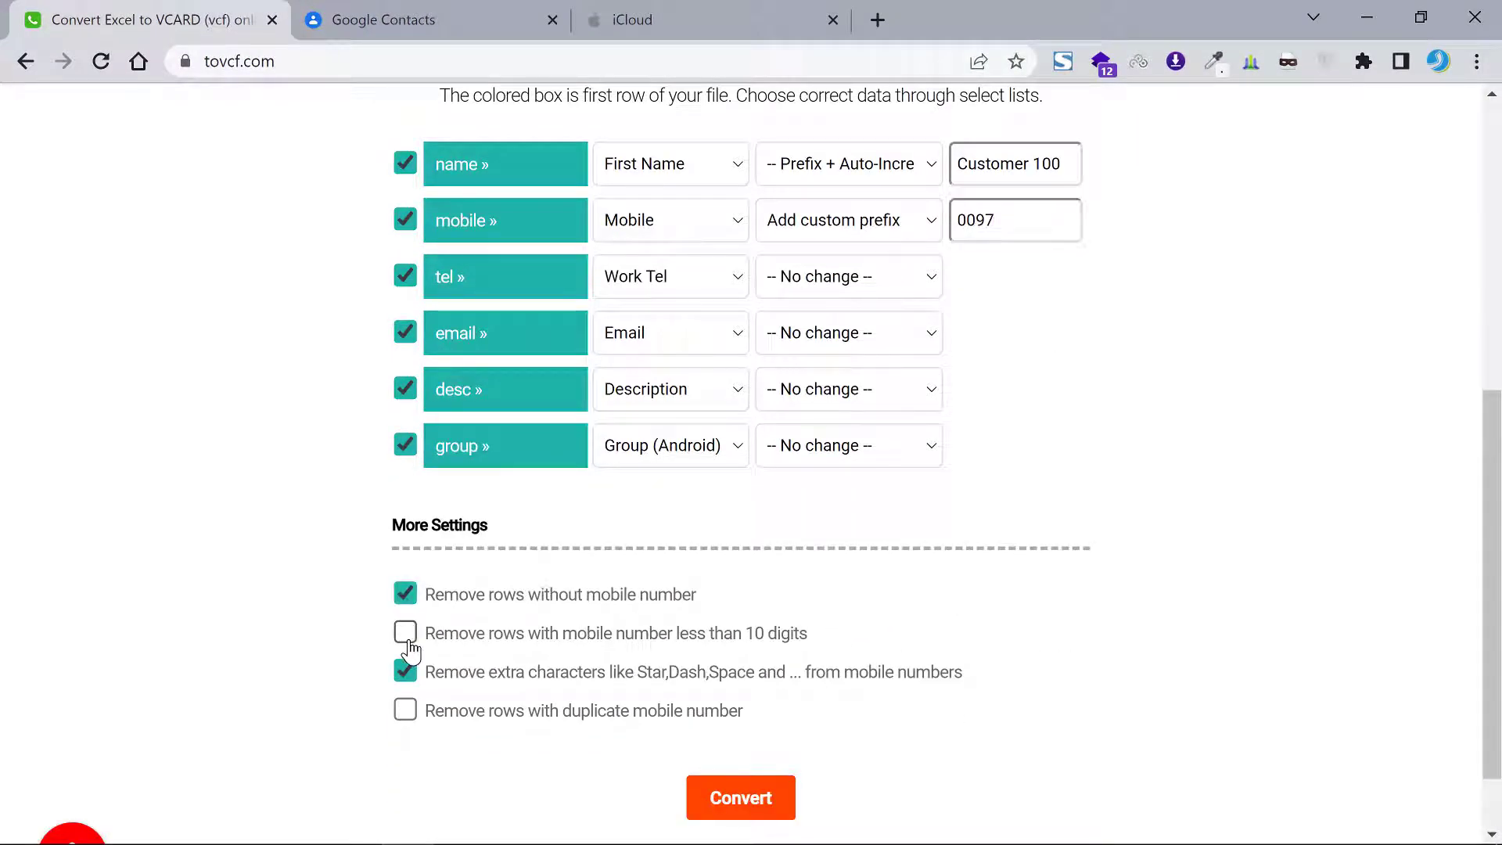
pyautogui.scroll(-2, 404, 661)
pyautogui.click(438, 622)
pyautogui.click(742, 714)
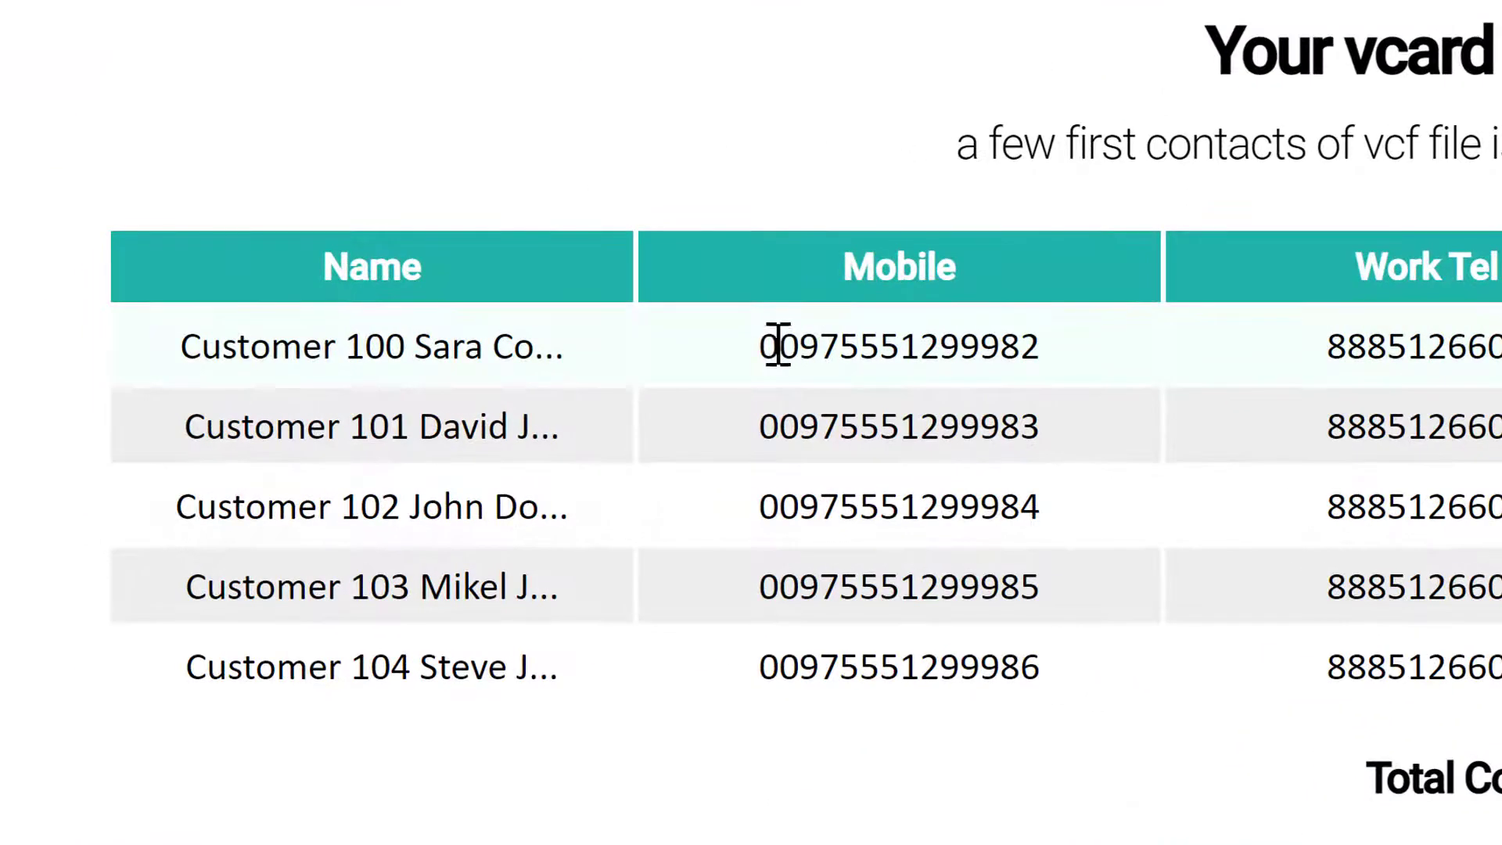
# - Verify the 0097 mobile prefixes and Customer 100/101 names in the preview, then start signing in
pyautogui.moveTo(757, 348); pyautogui.dragTo(837, 368)
pyautogui.moveTo(767, 428); pyautogui.dragTo(826, 435)
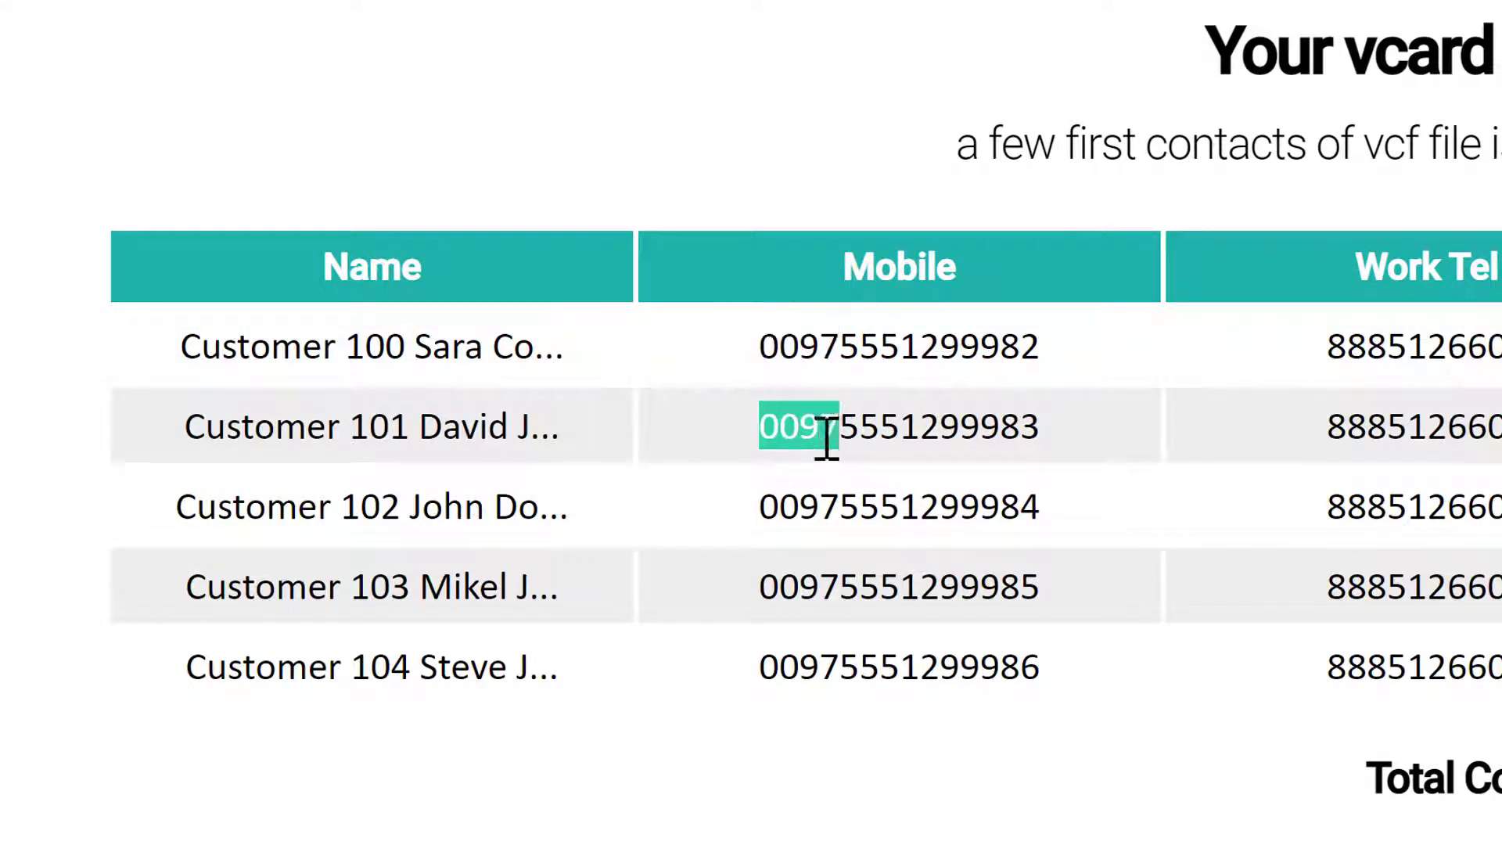
pyautogui.moveTo(348, 349); pyautogui.dragTo(409, 345)
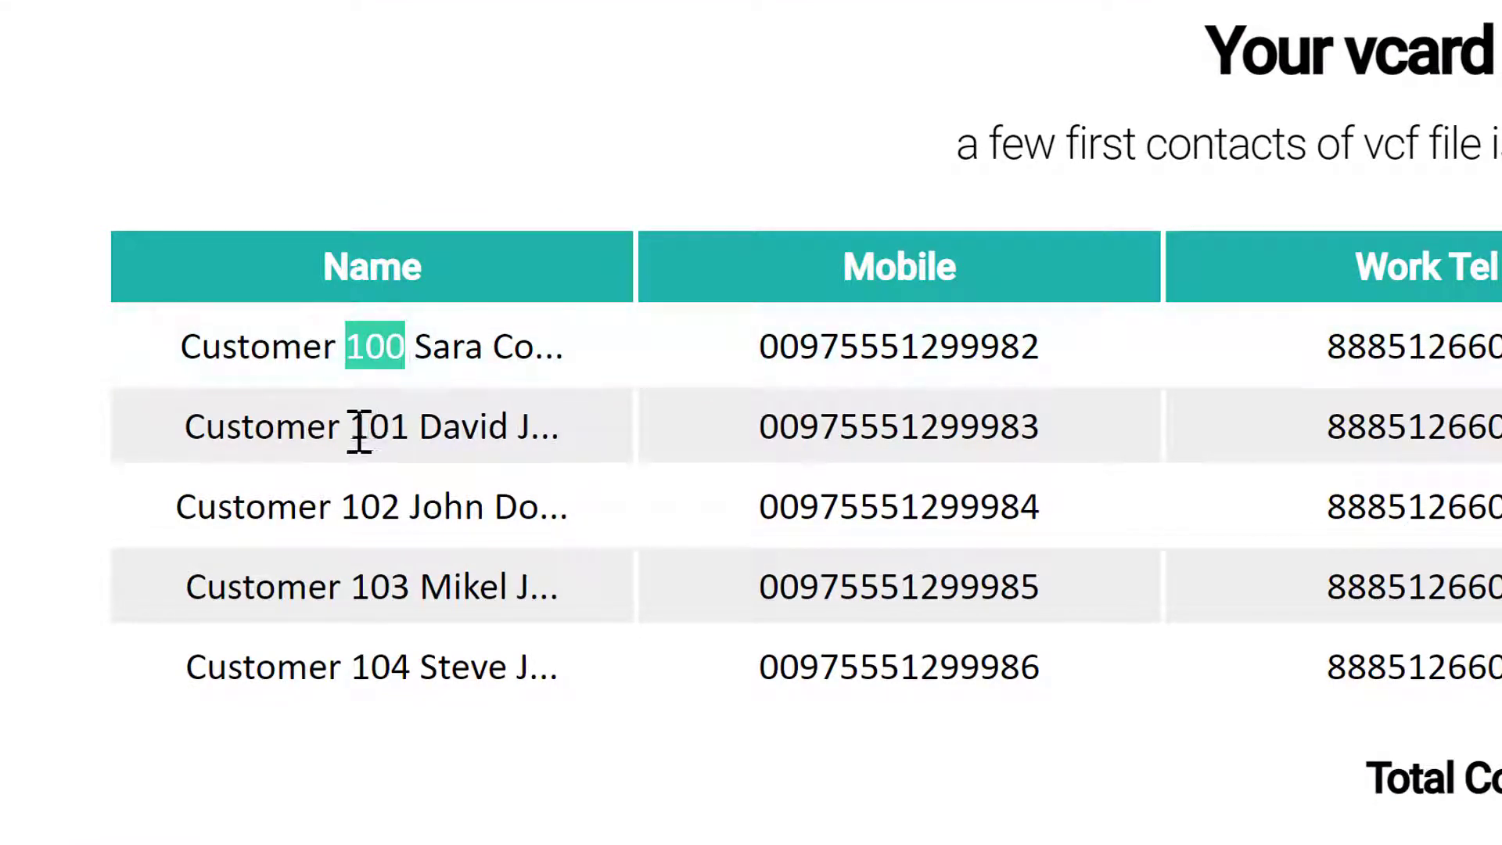
pyautogui.moveTo(350, 428); pyautogui.dragTo(410, 428)
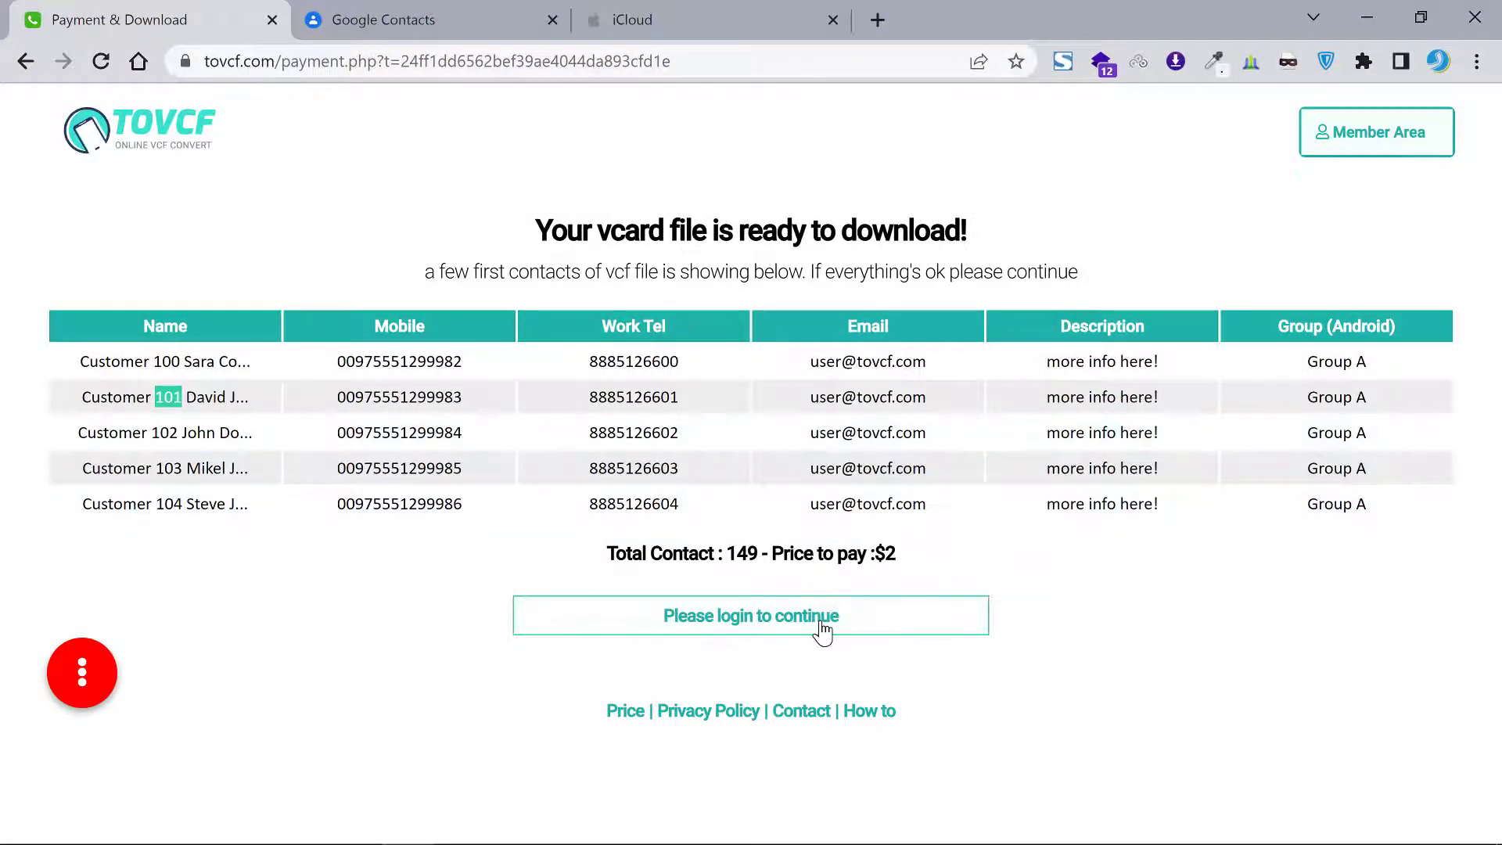
pyautogui.click(821, 622)
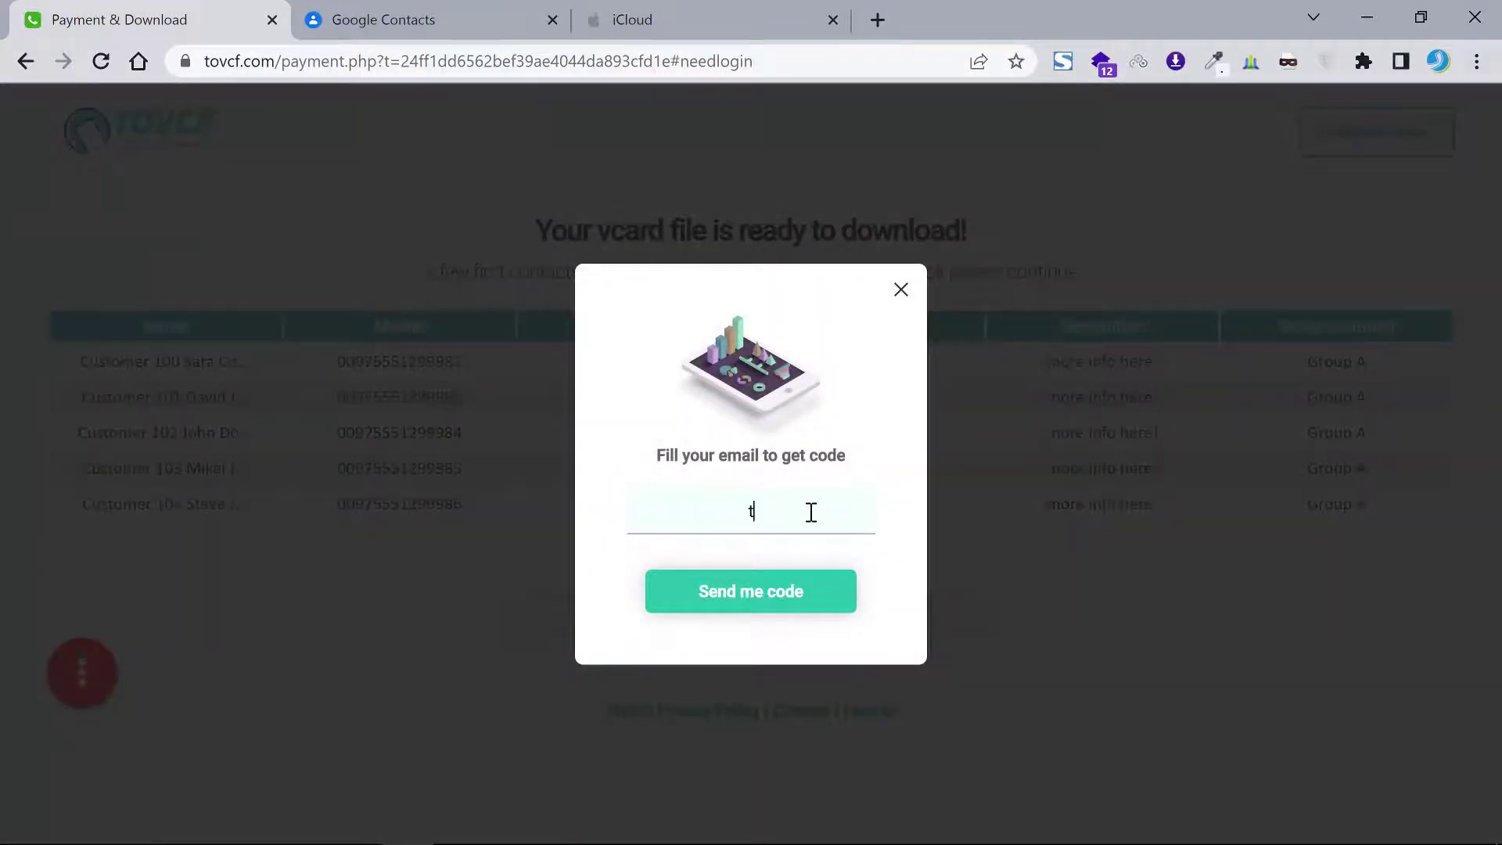
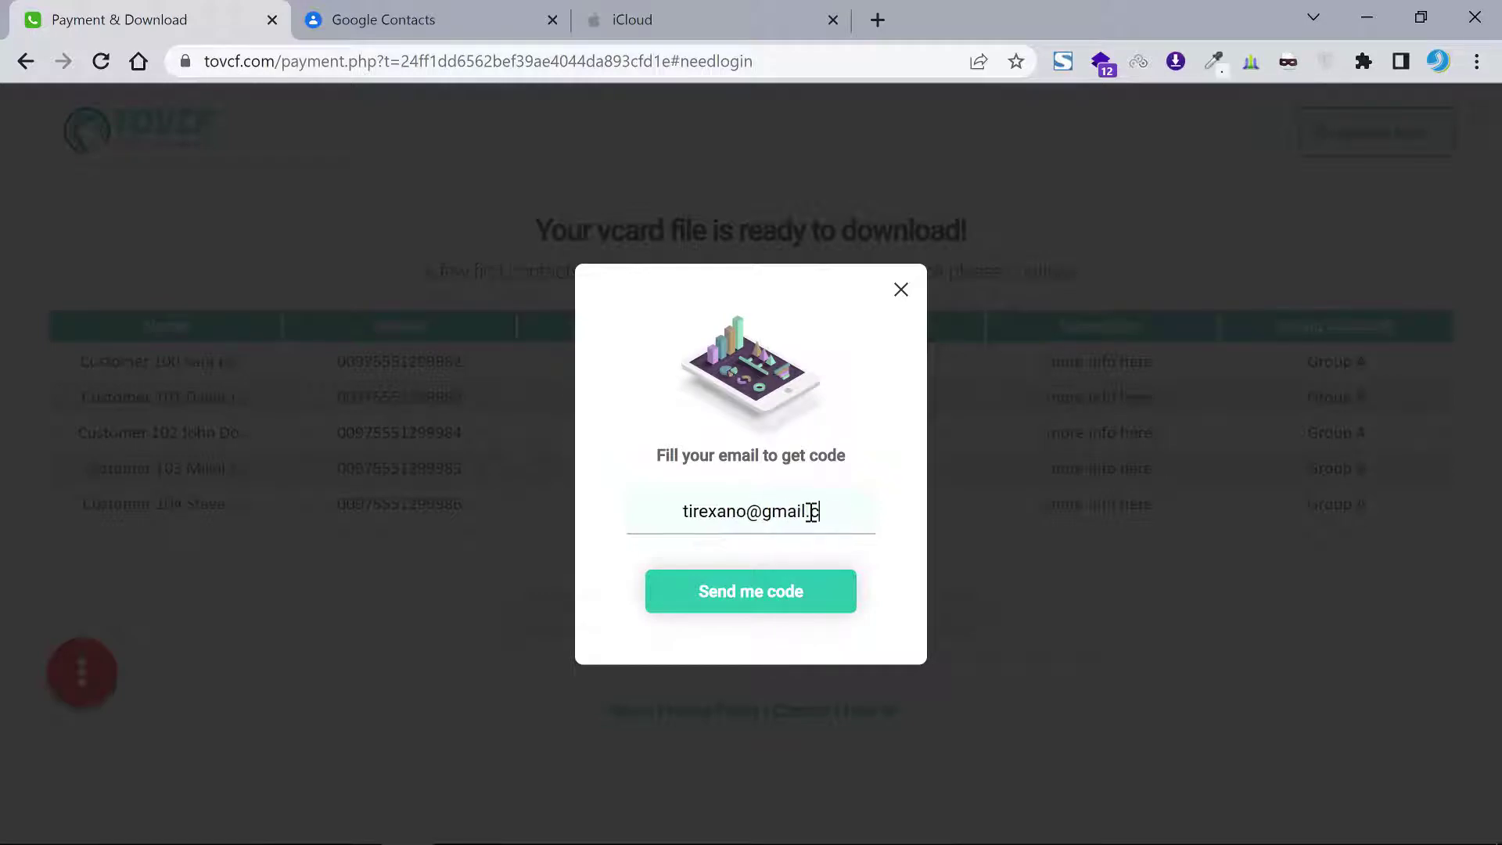
# - Request a one-time login code for the account e-mail and read it in the OTP CODE email
pyautogui.press('Return')
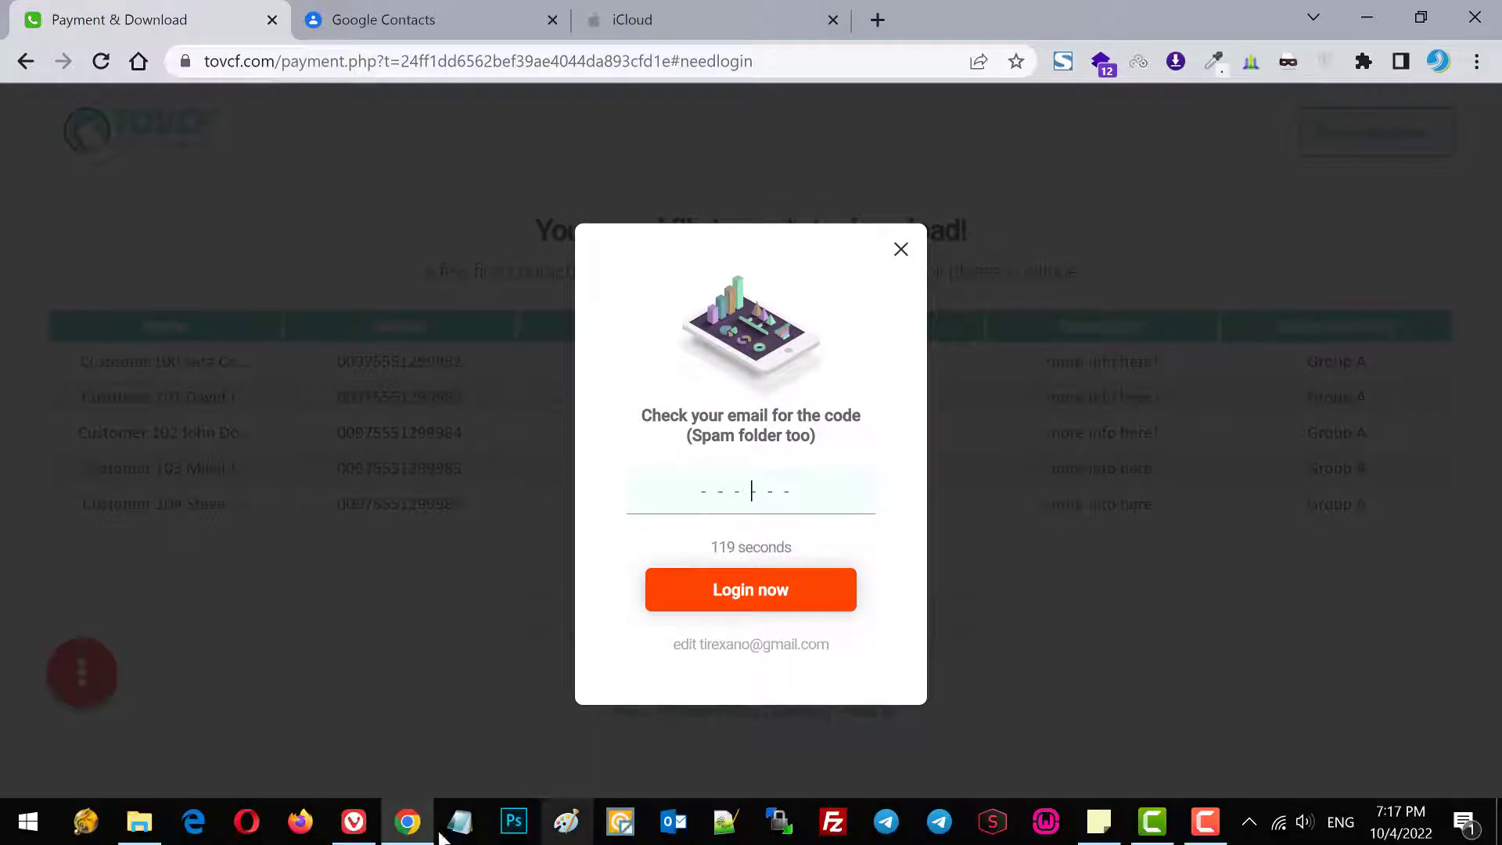
pyautogui.click(353, 830)
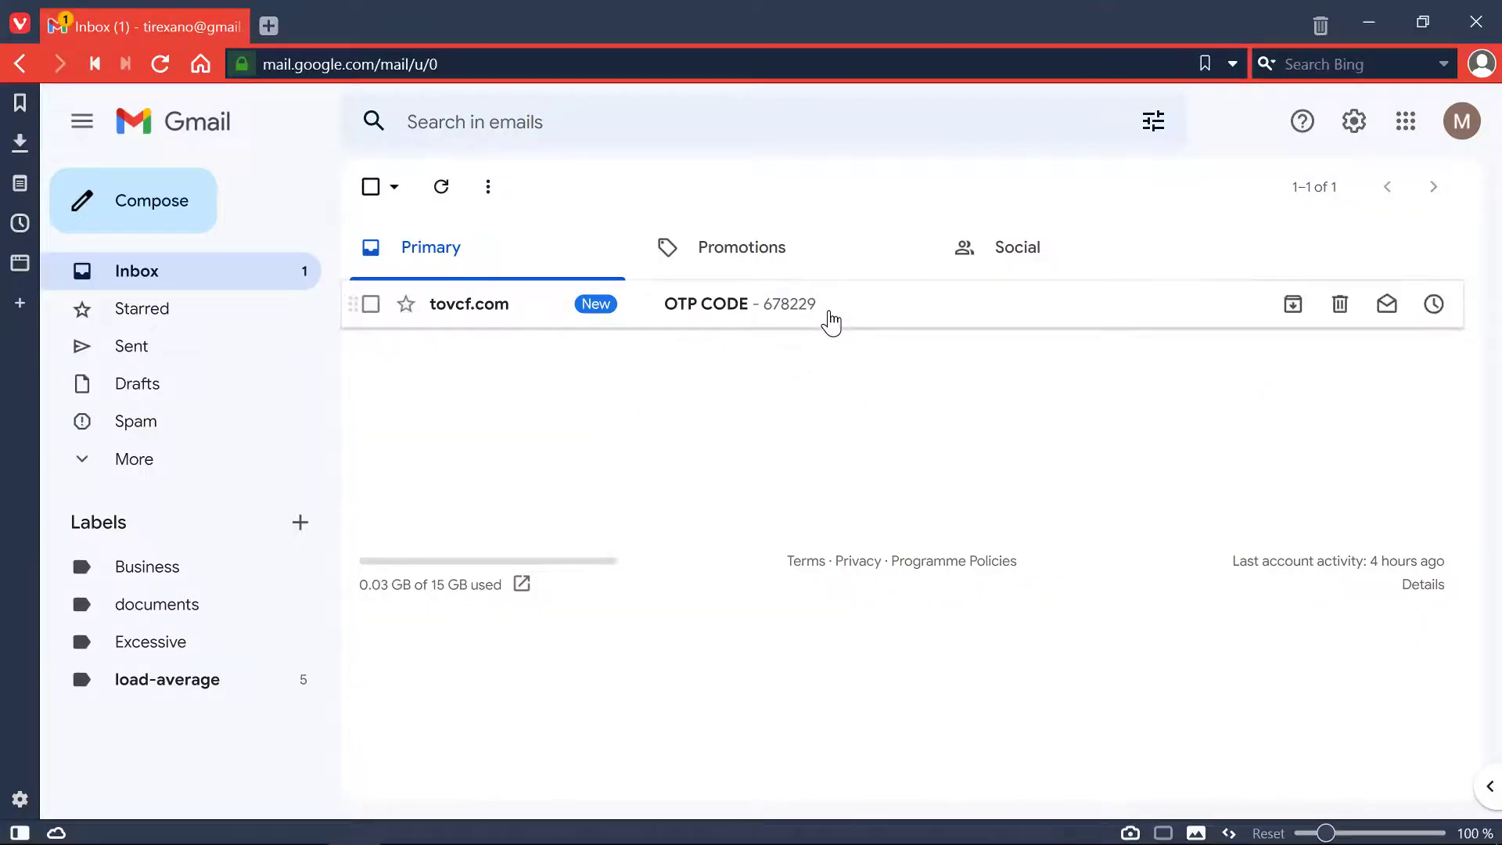
pyautogui.click(817, 313)
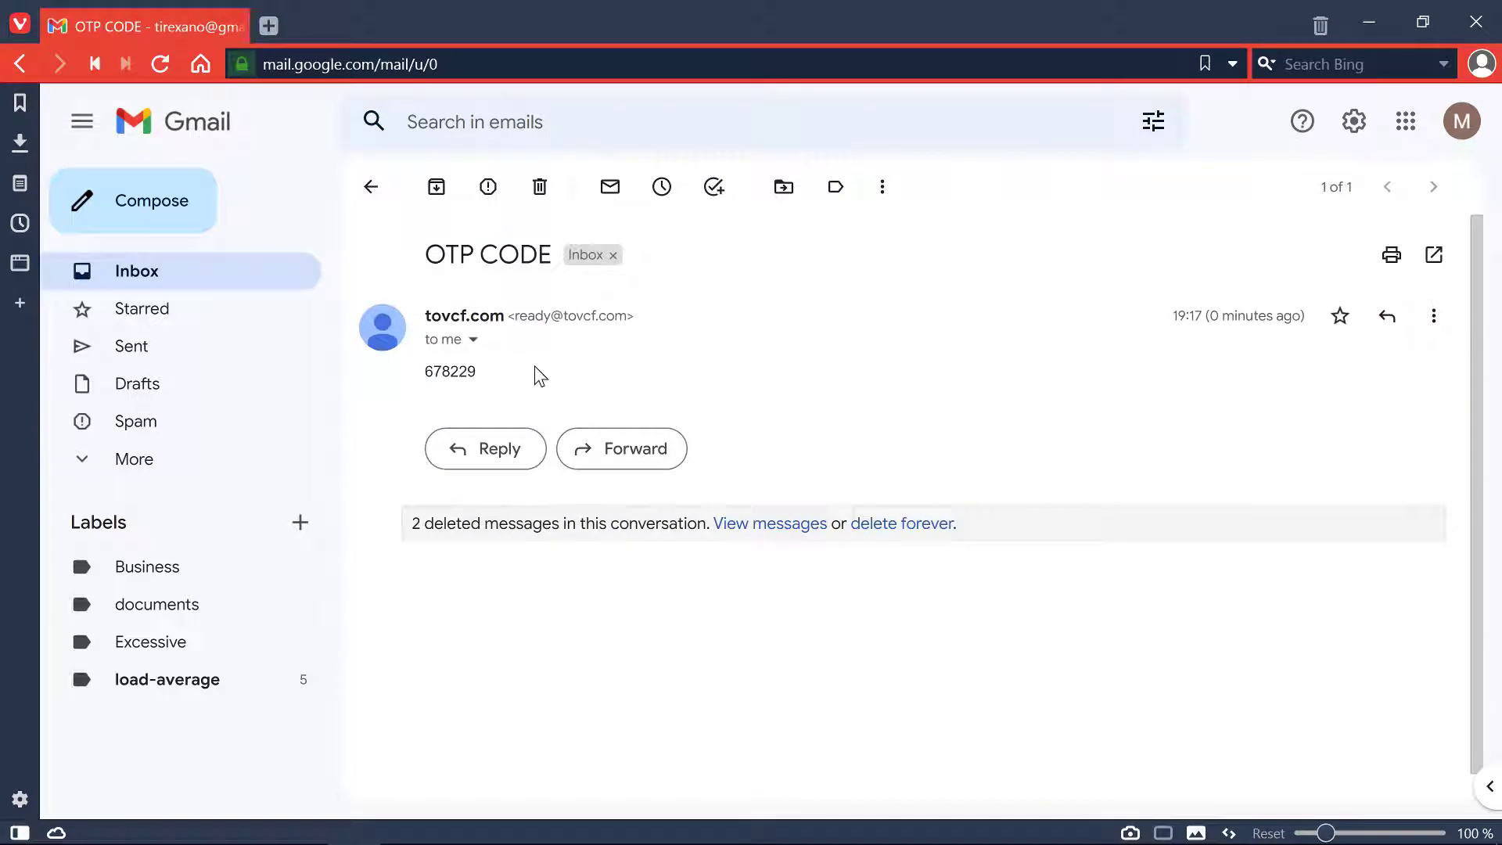
pyautogui.click(405, 830)
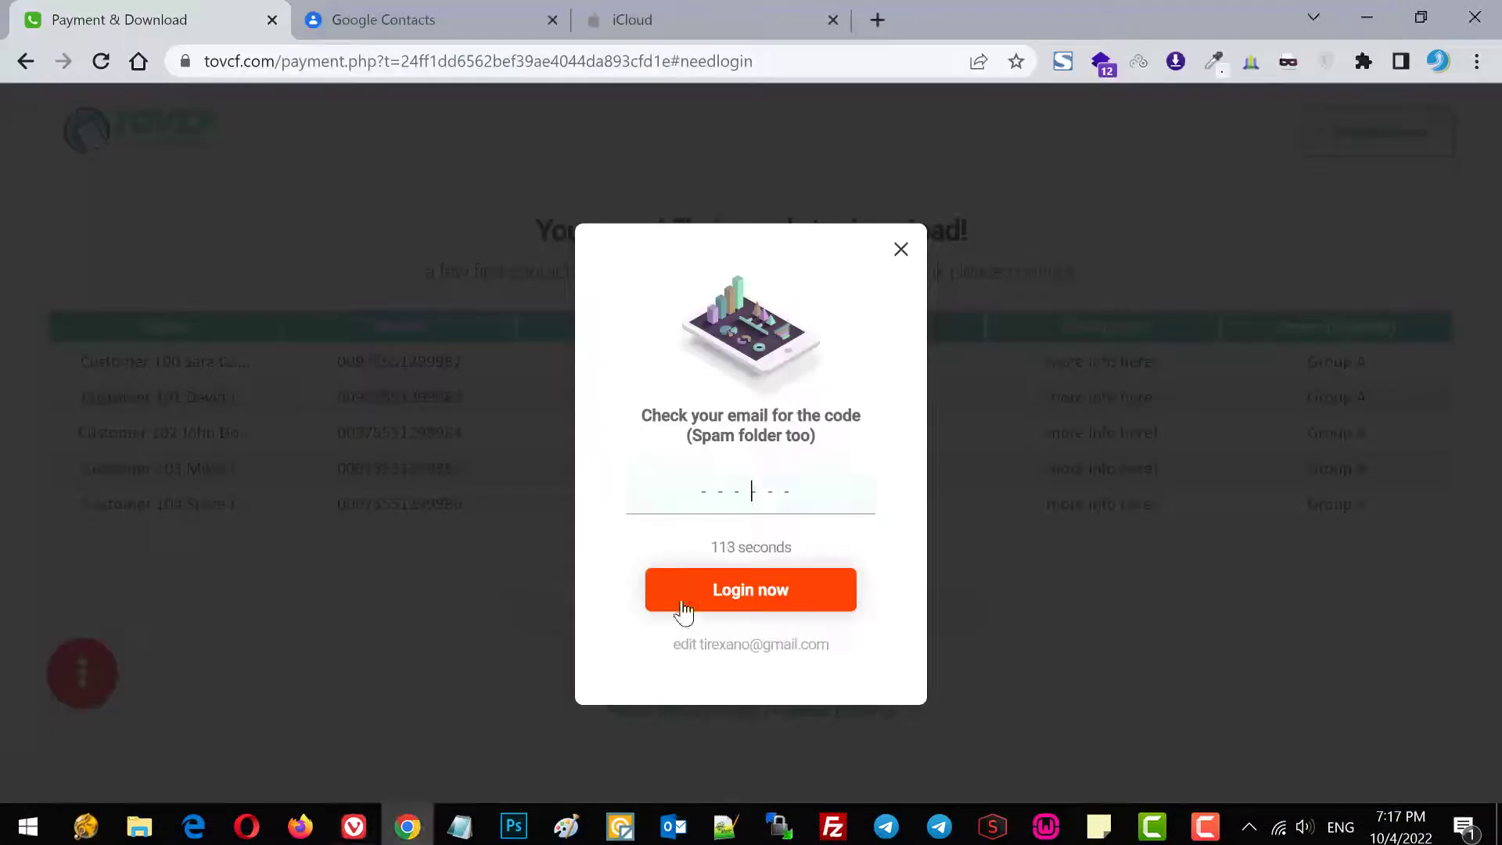
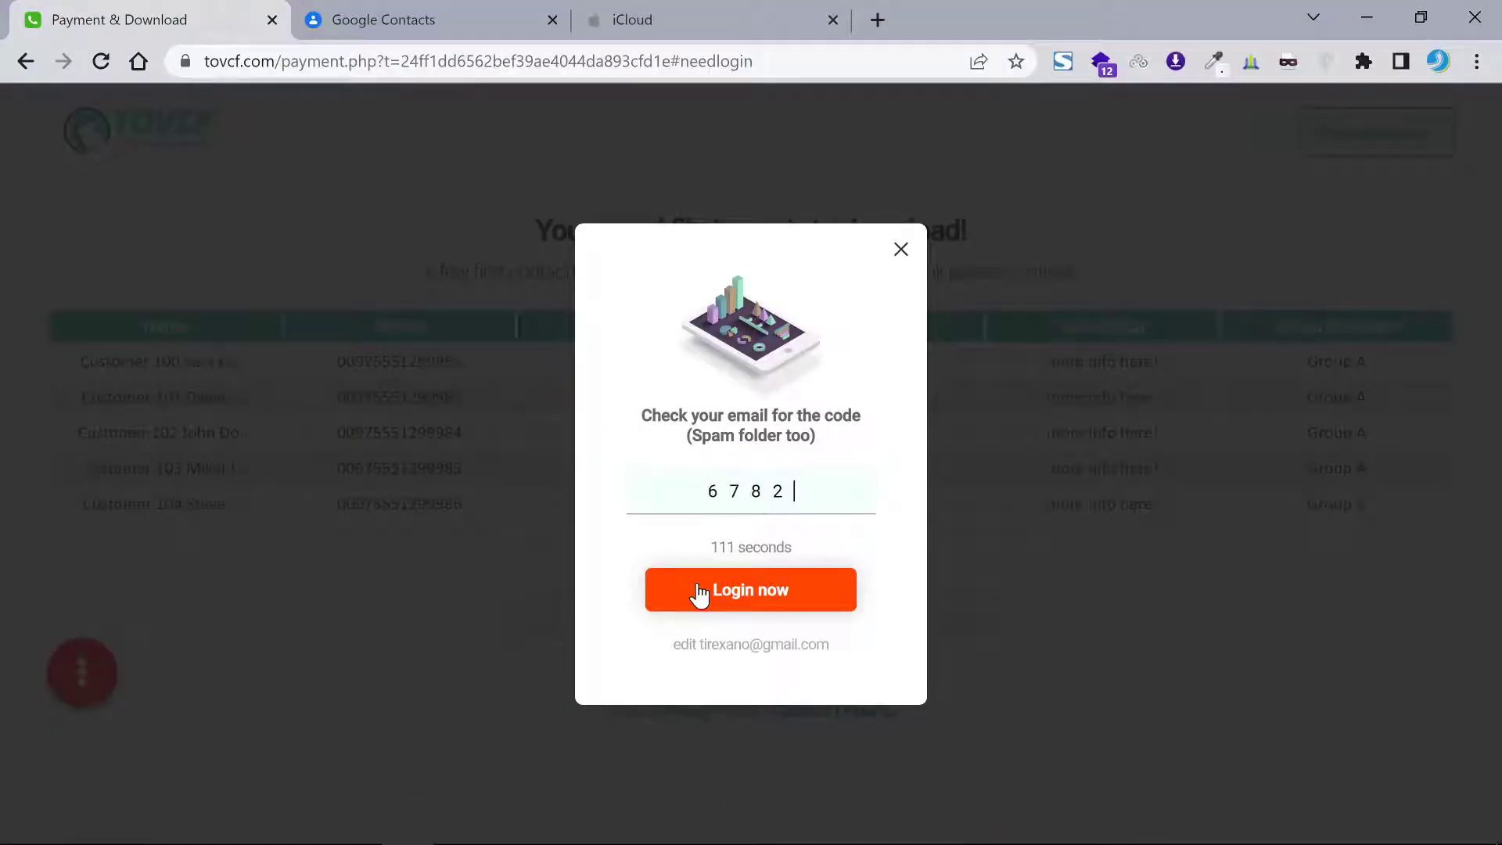
# - Log in with the emailed code and continue to checkout for the $2 vCard order
pyautogui.click(699, 588)
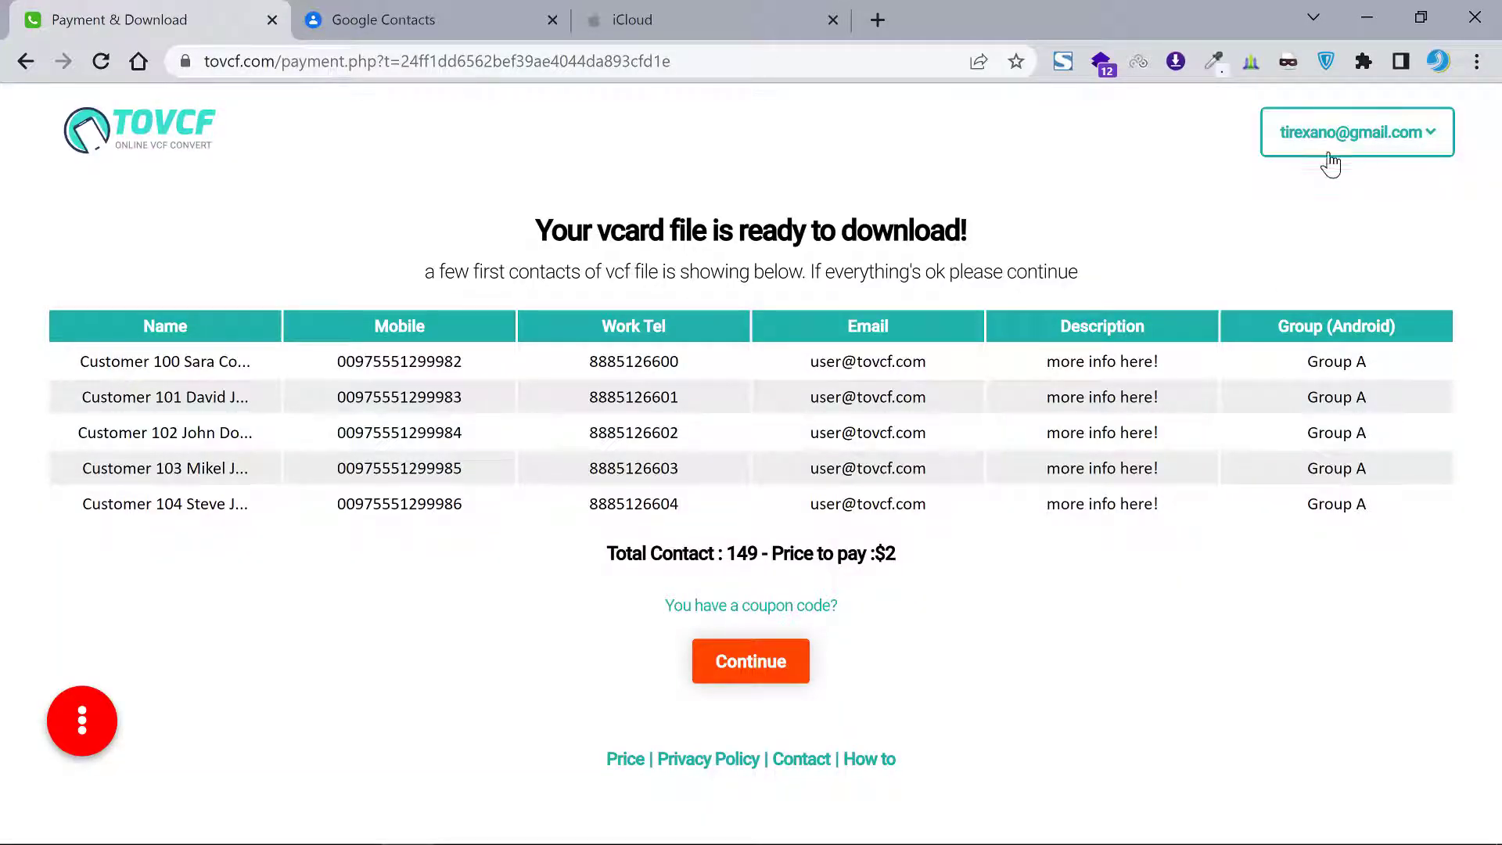
pyautogui.click(1401, 142)
pyautogui.click(803, 662)
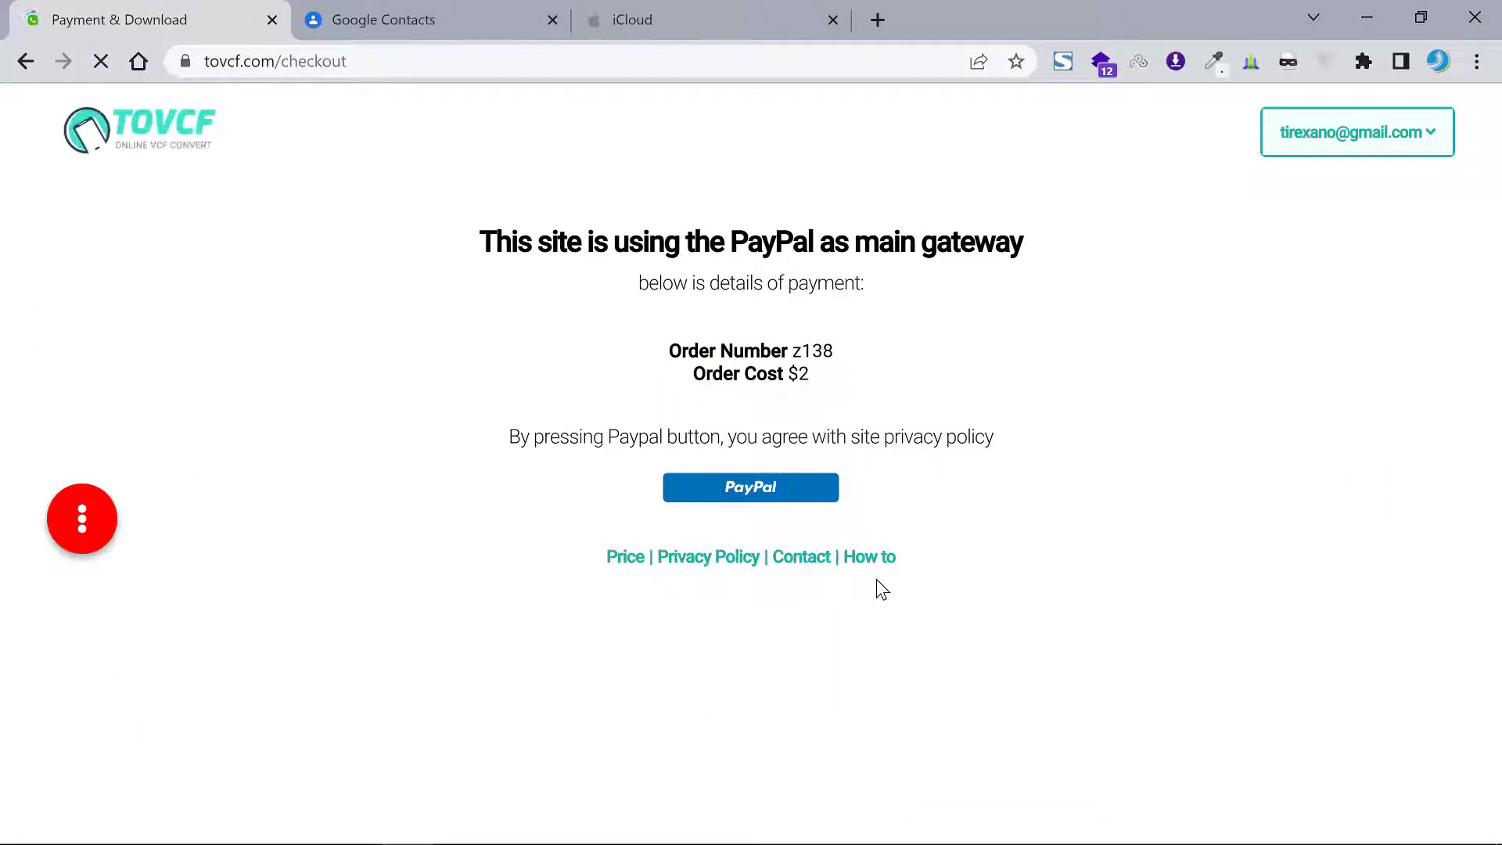
# - Choose PayPal debit/credit card checkout and enter the payer's e-mail, phone number and card number
pyautogui.click(837, 490)
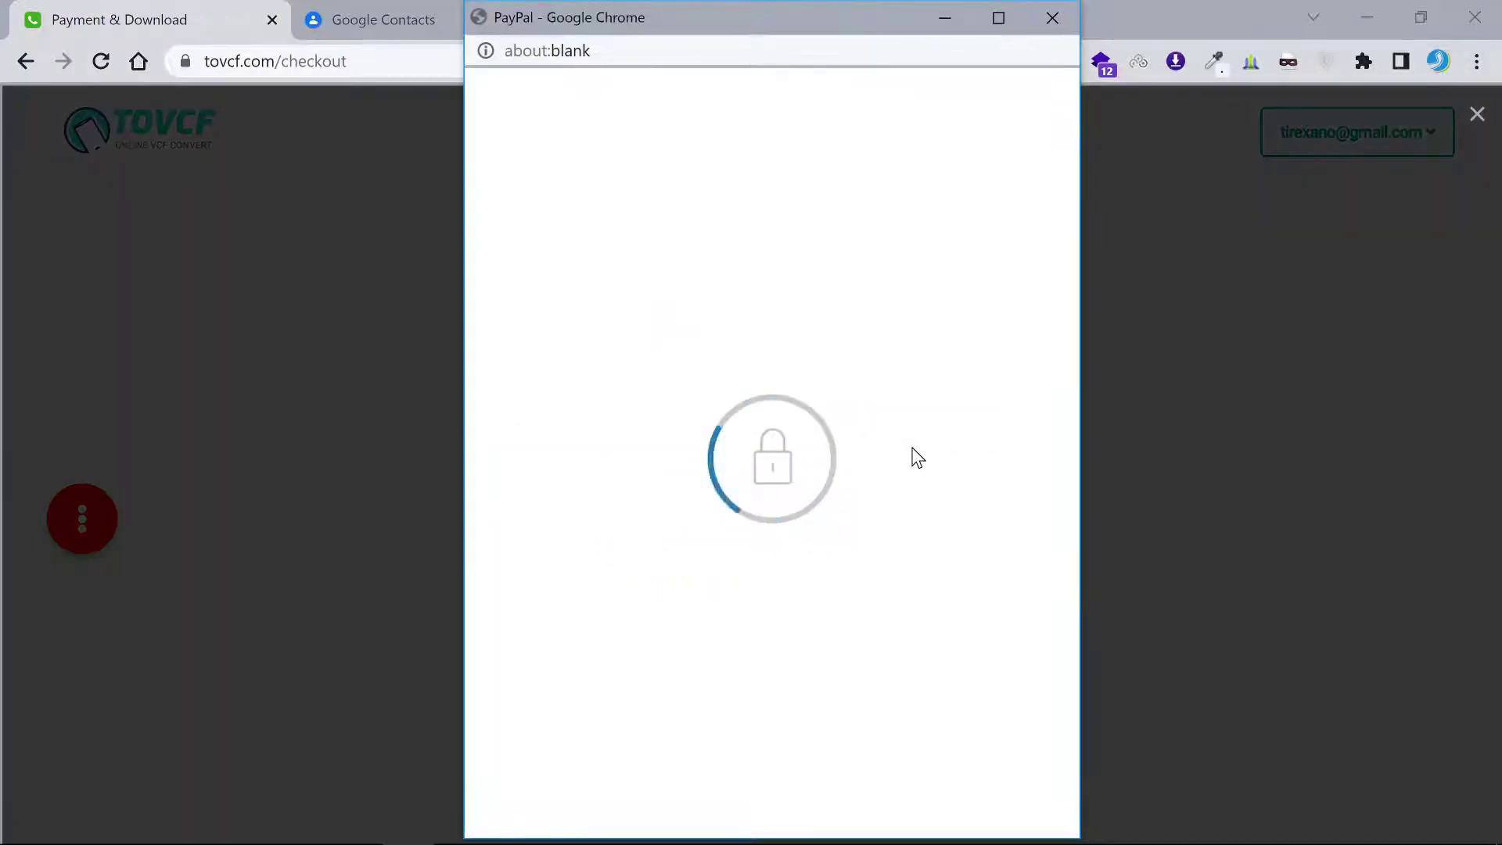
pyautogui.click(932, 644)
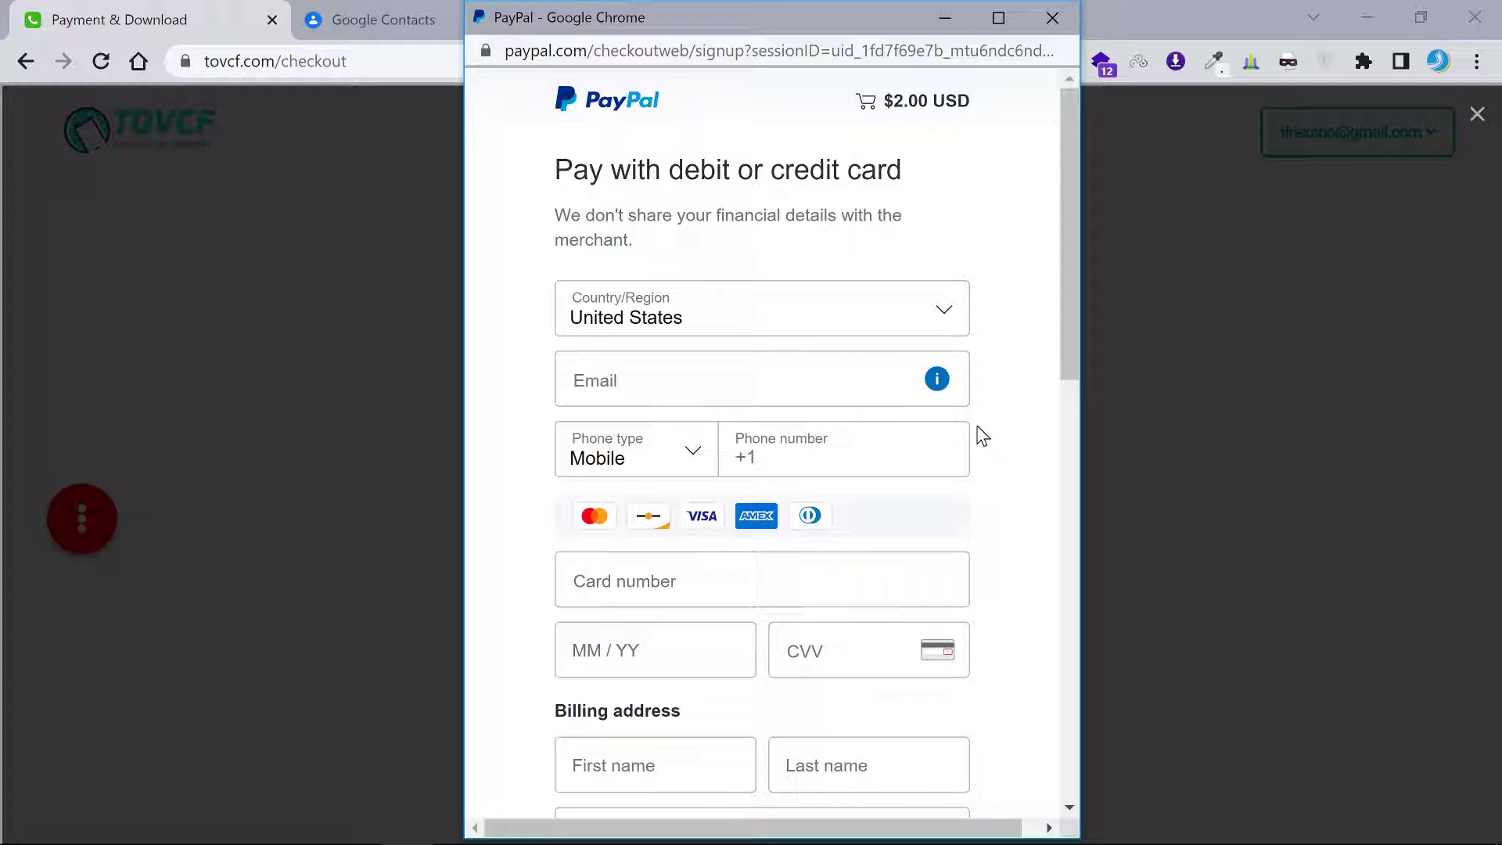
pyautogui.click(839, 392)
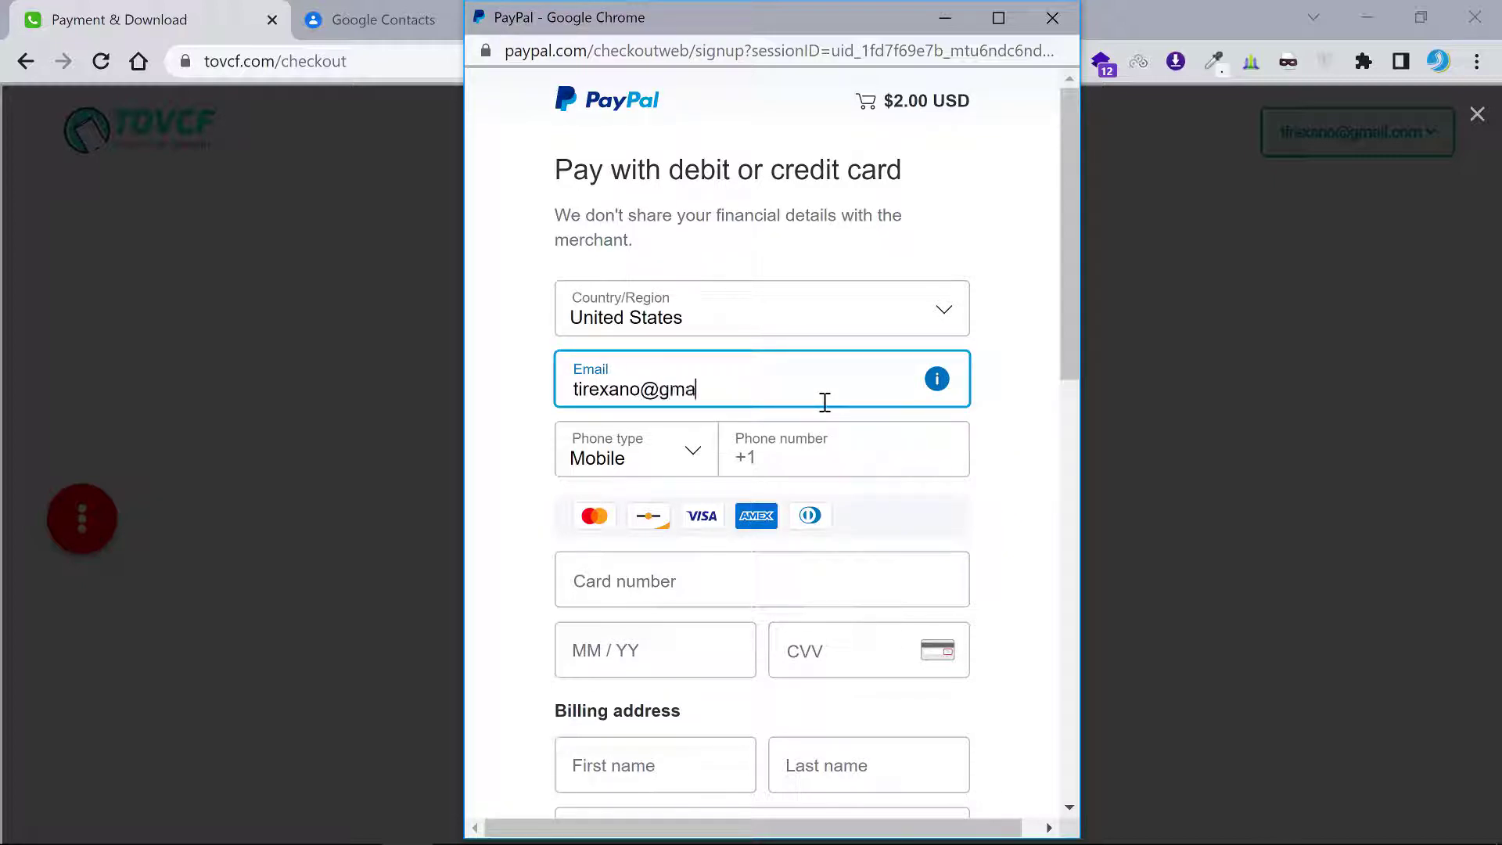
pyautogui.press('Tab')
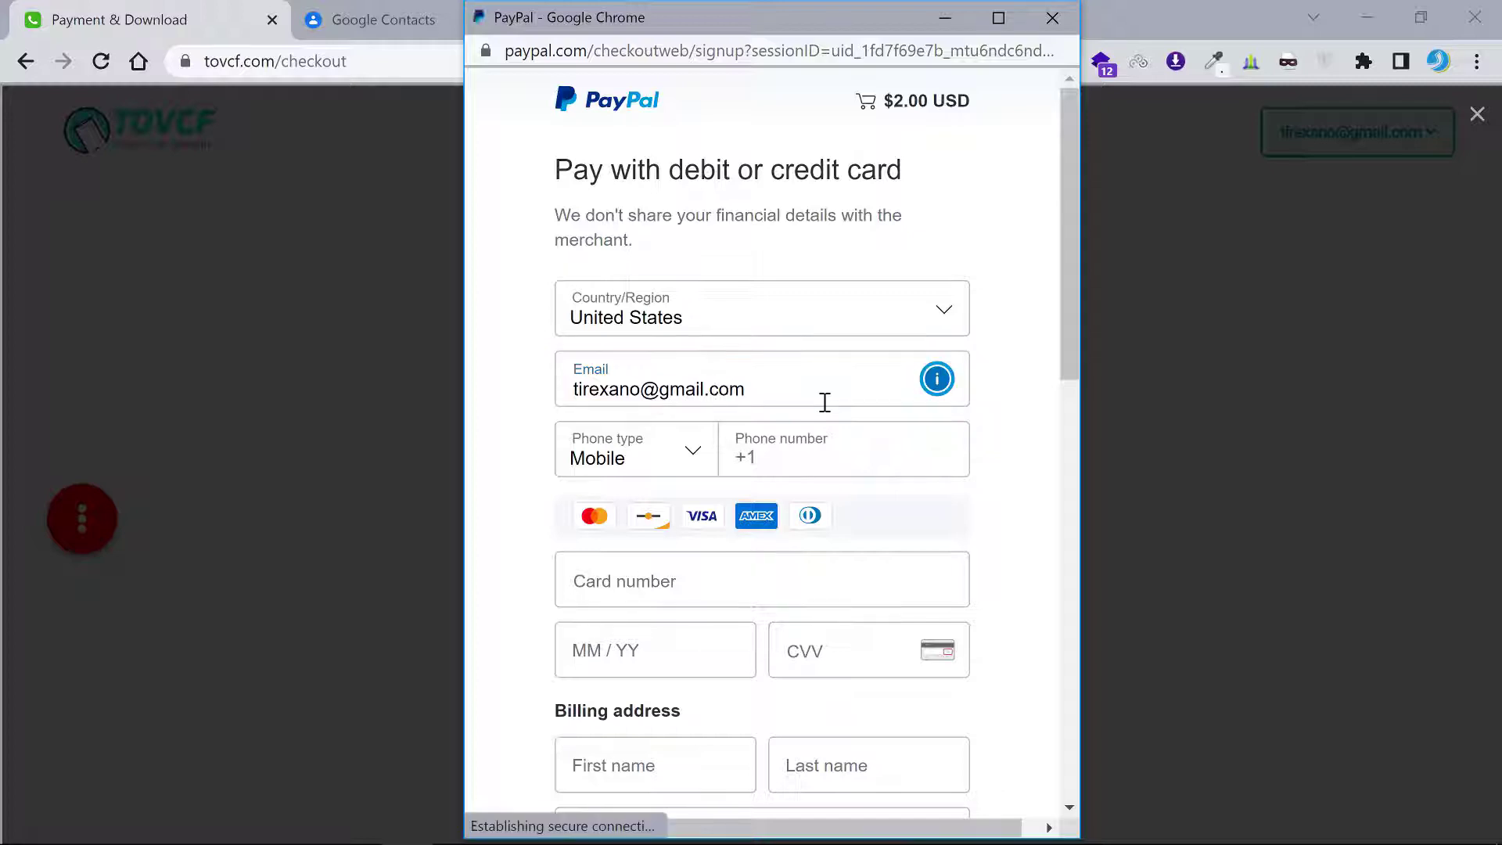
pyautogui.press('Tab')
pyautogui.press('Tab')
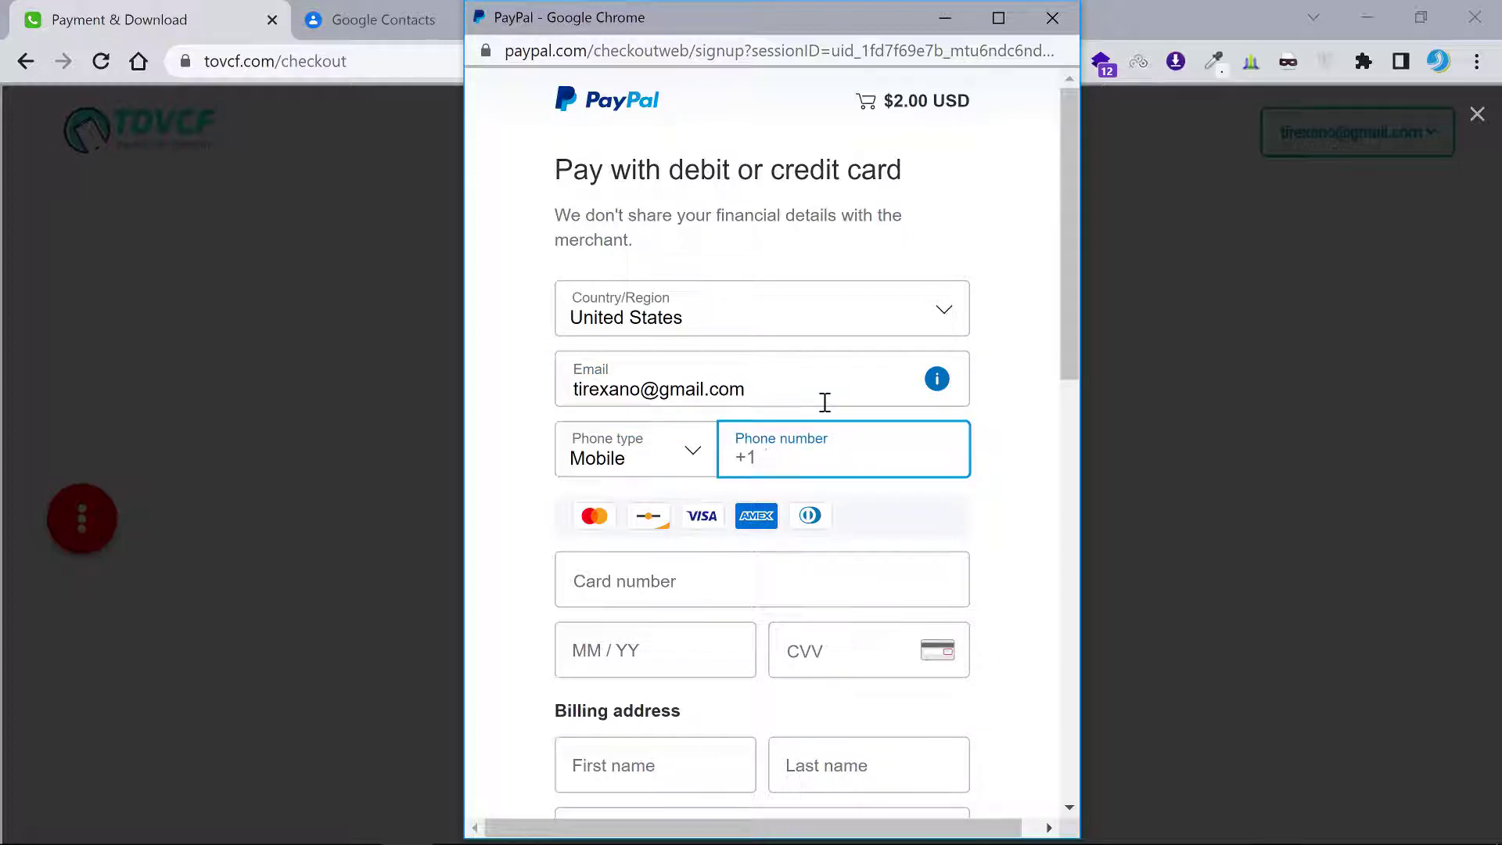
pyautogui.write('888) 888-8888')
pyautogui.press('Tab')
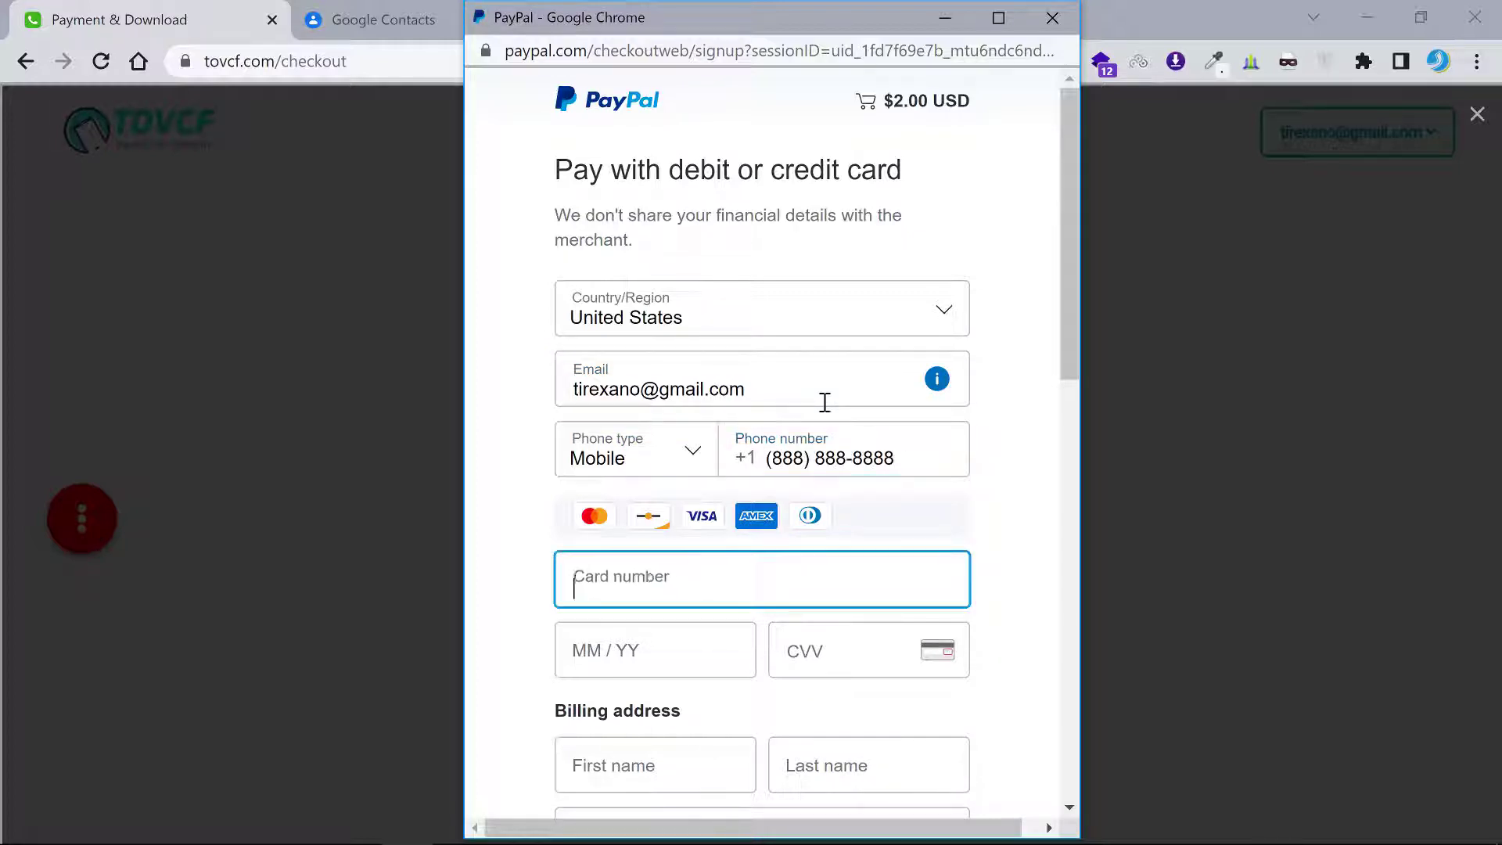
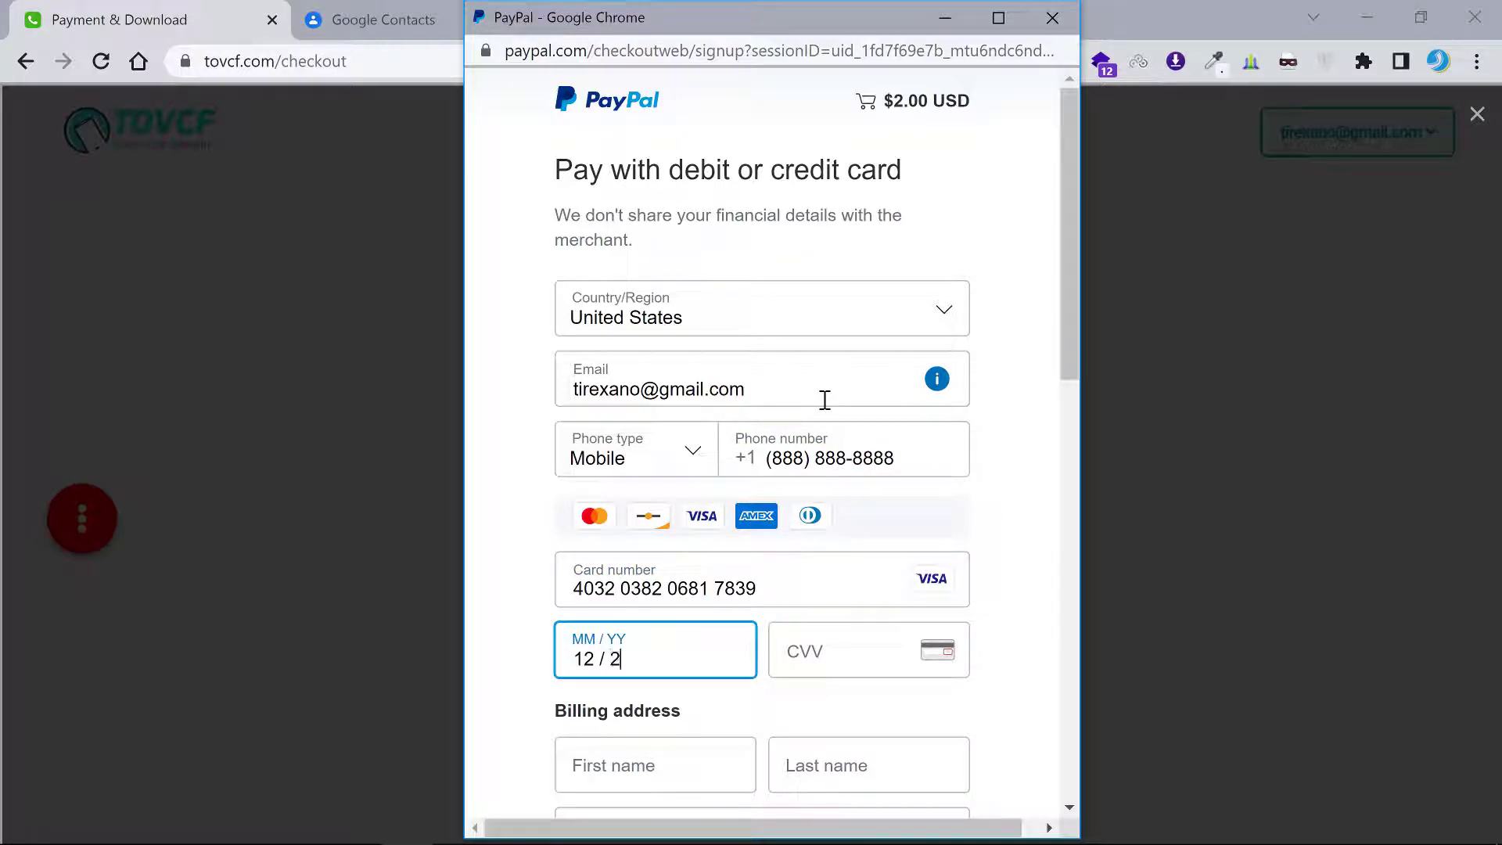
# - Fill in the billing name and address, turn off saving info, and pay as a guest
pyautogui.press('Tab')
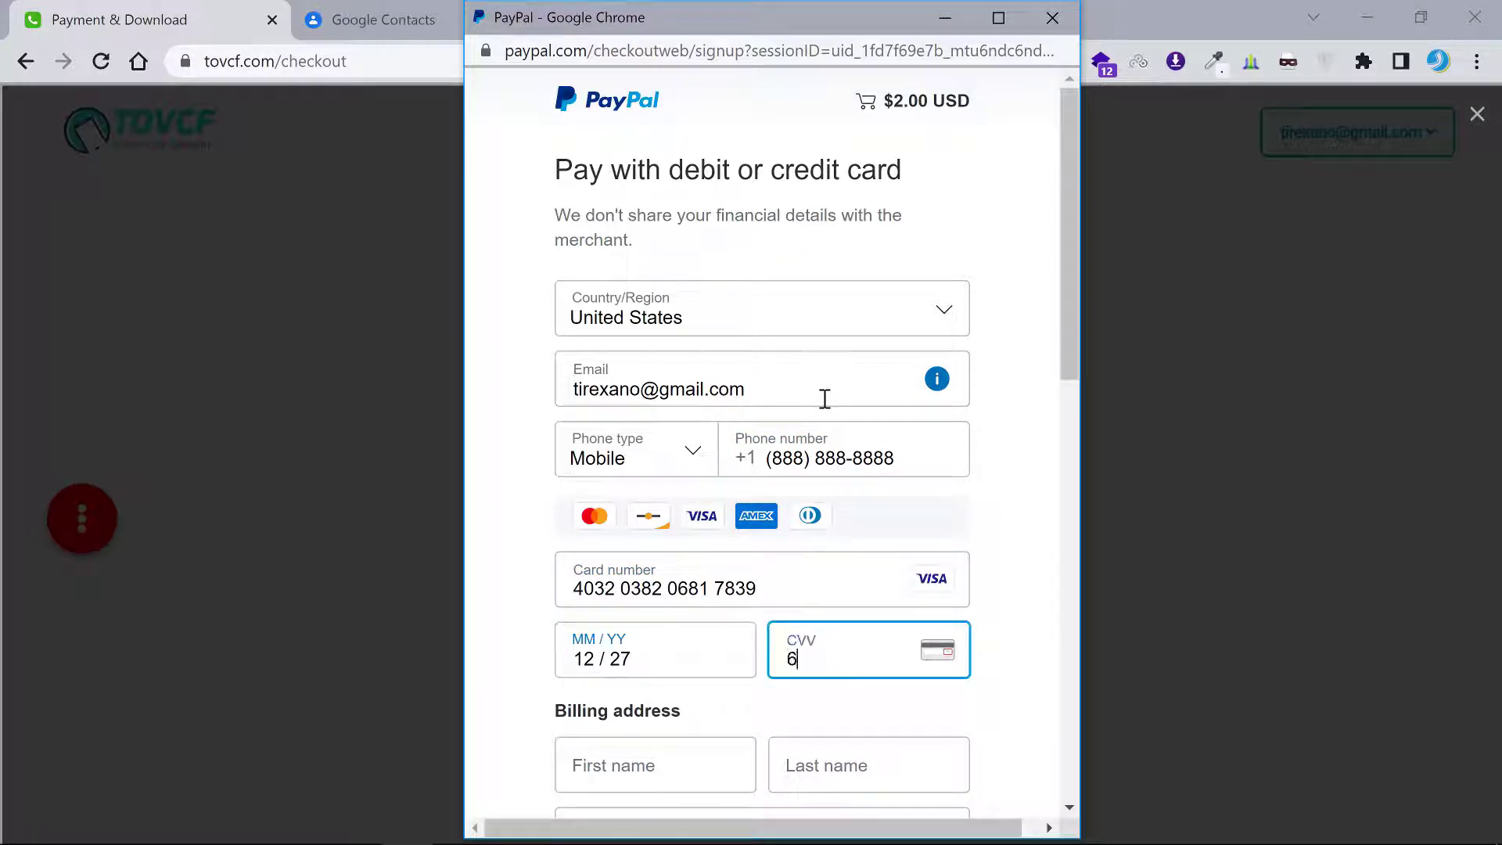
pyautogui.press('Tab')
pyautogui.scroll(-3, 825, 399)
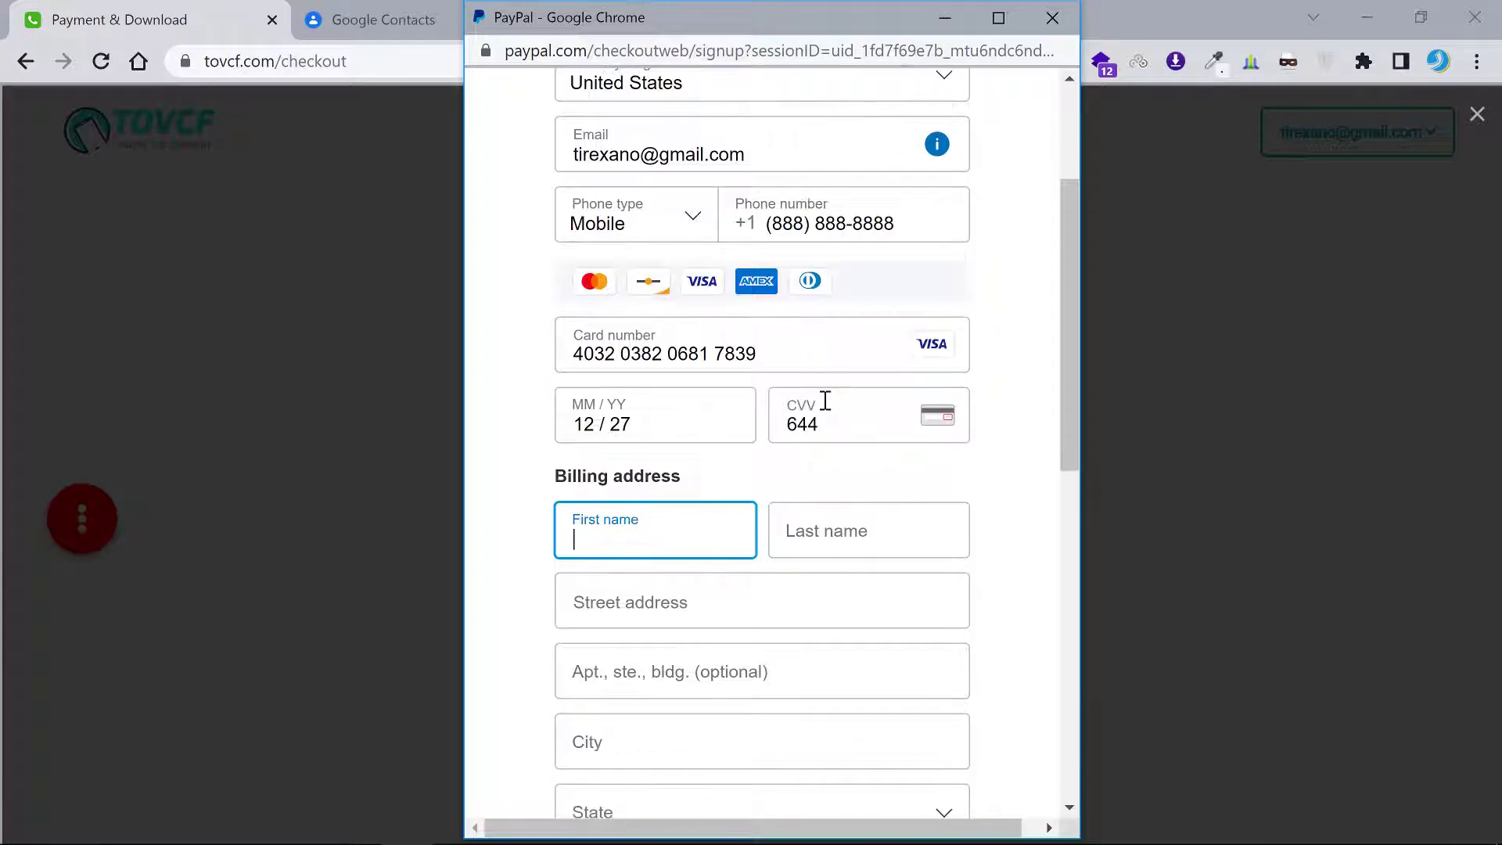
pyautogui.write('Max')
pyautogui.press('Tab')
pyautogui.write('Pa')
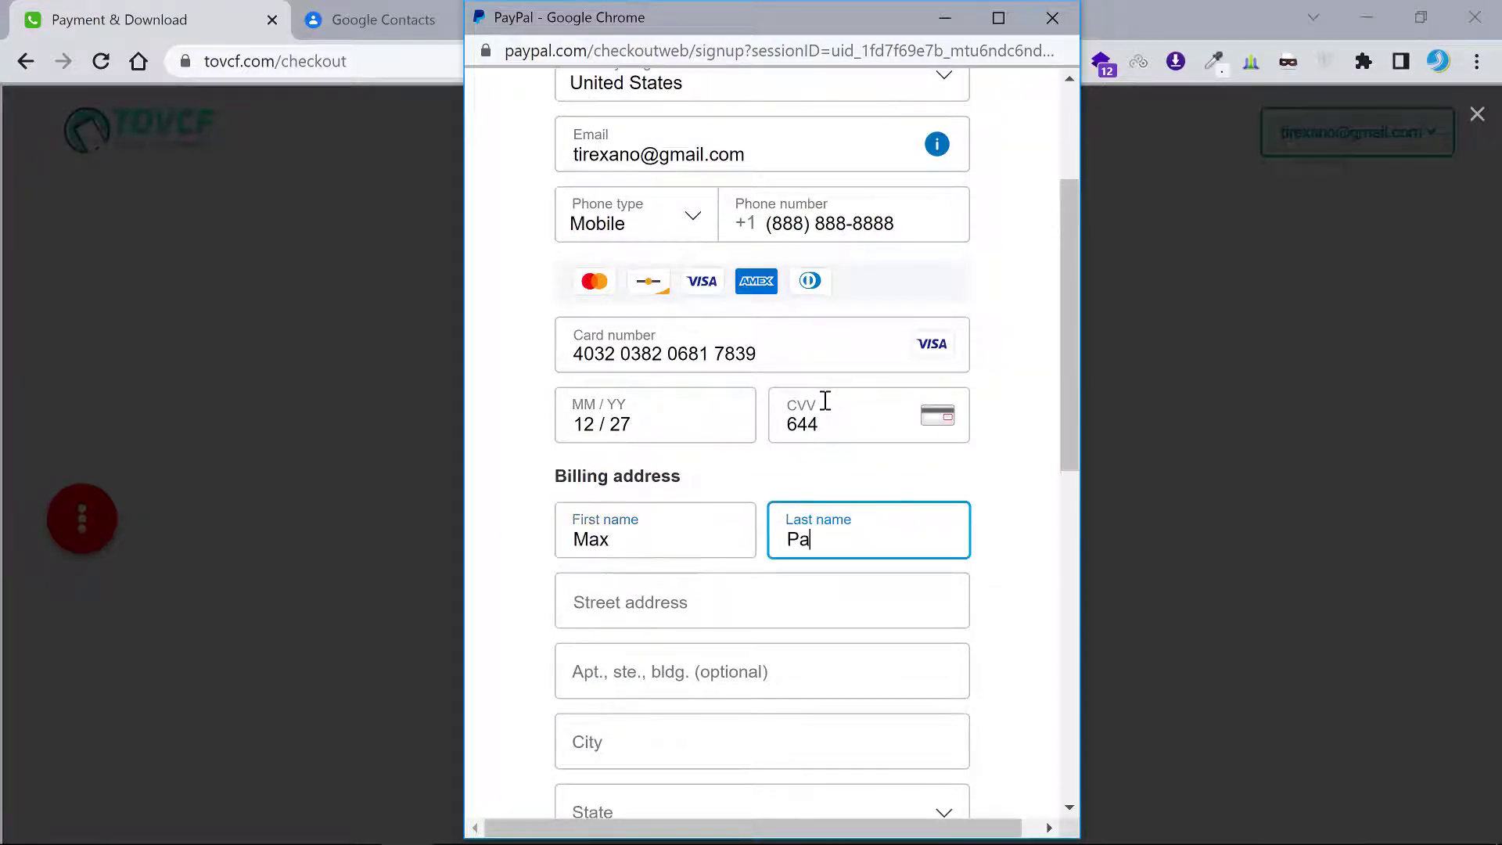
pyautogui.write('yne')
pyautogui.press('Tab')
pyautogui.write('no22')
pyautogui.scroll(-3, 773, 435)
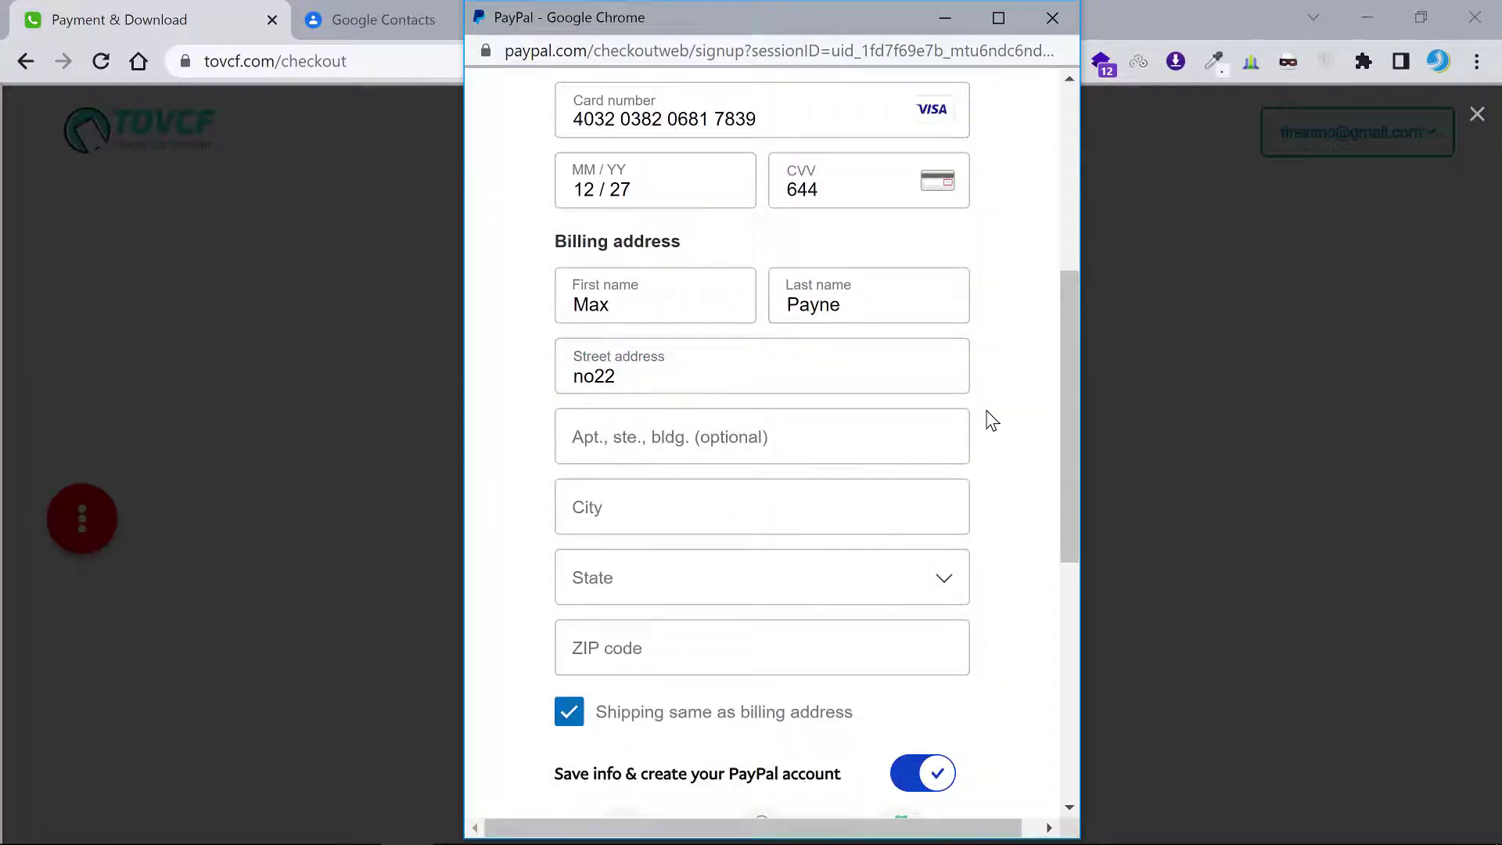
pyautogui.click(992, 421)
pyautogui.scroll(-3, 992, 420)
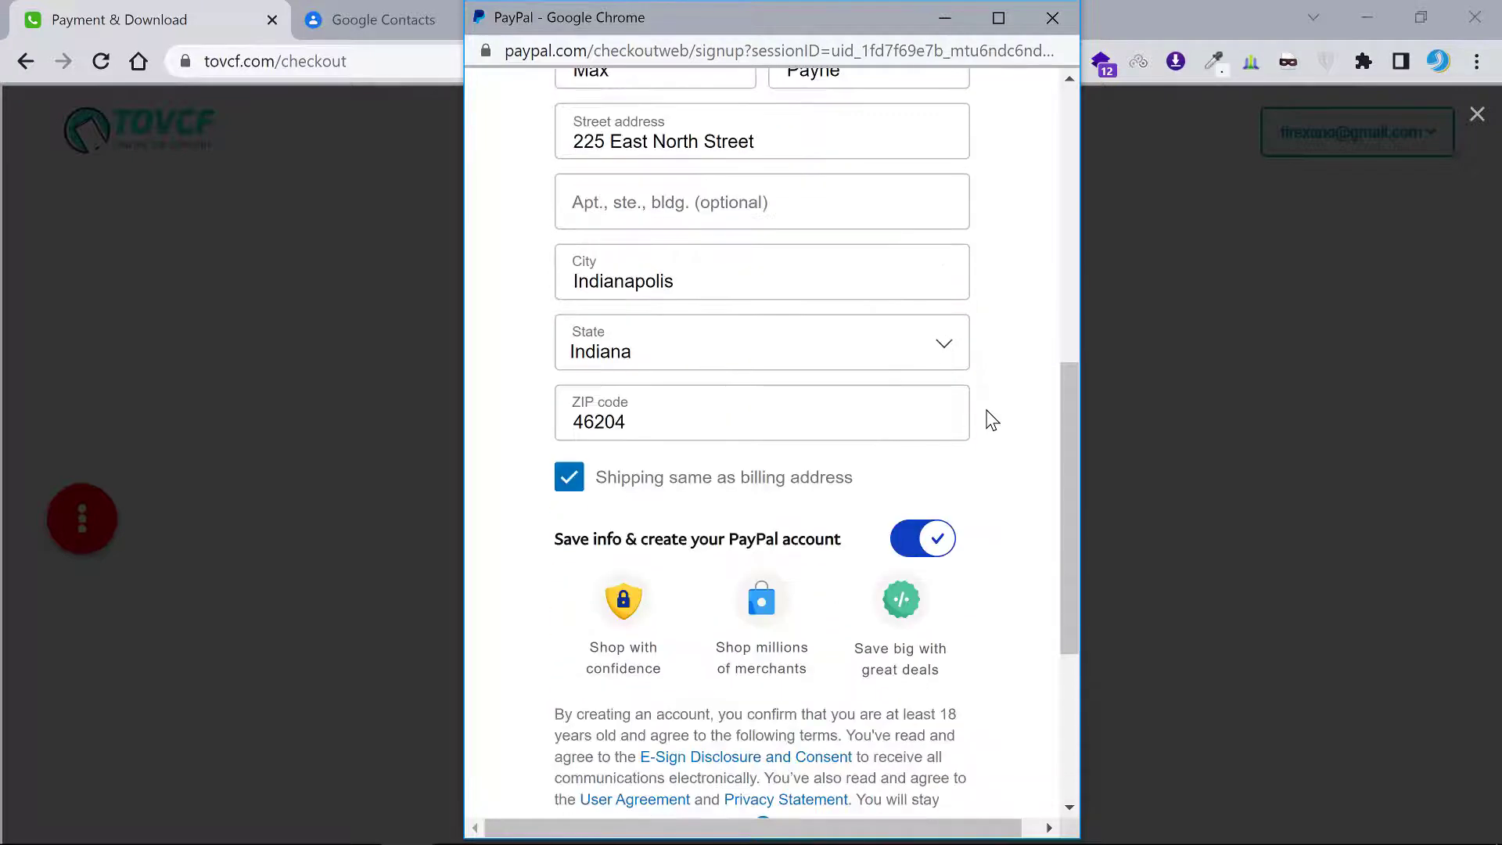
pyautogui.click(927, 538)
pyautogui.scroll(-2, 1031, 469)
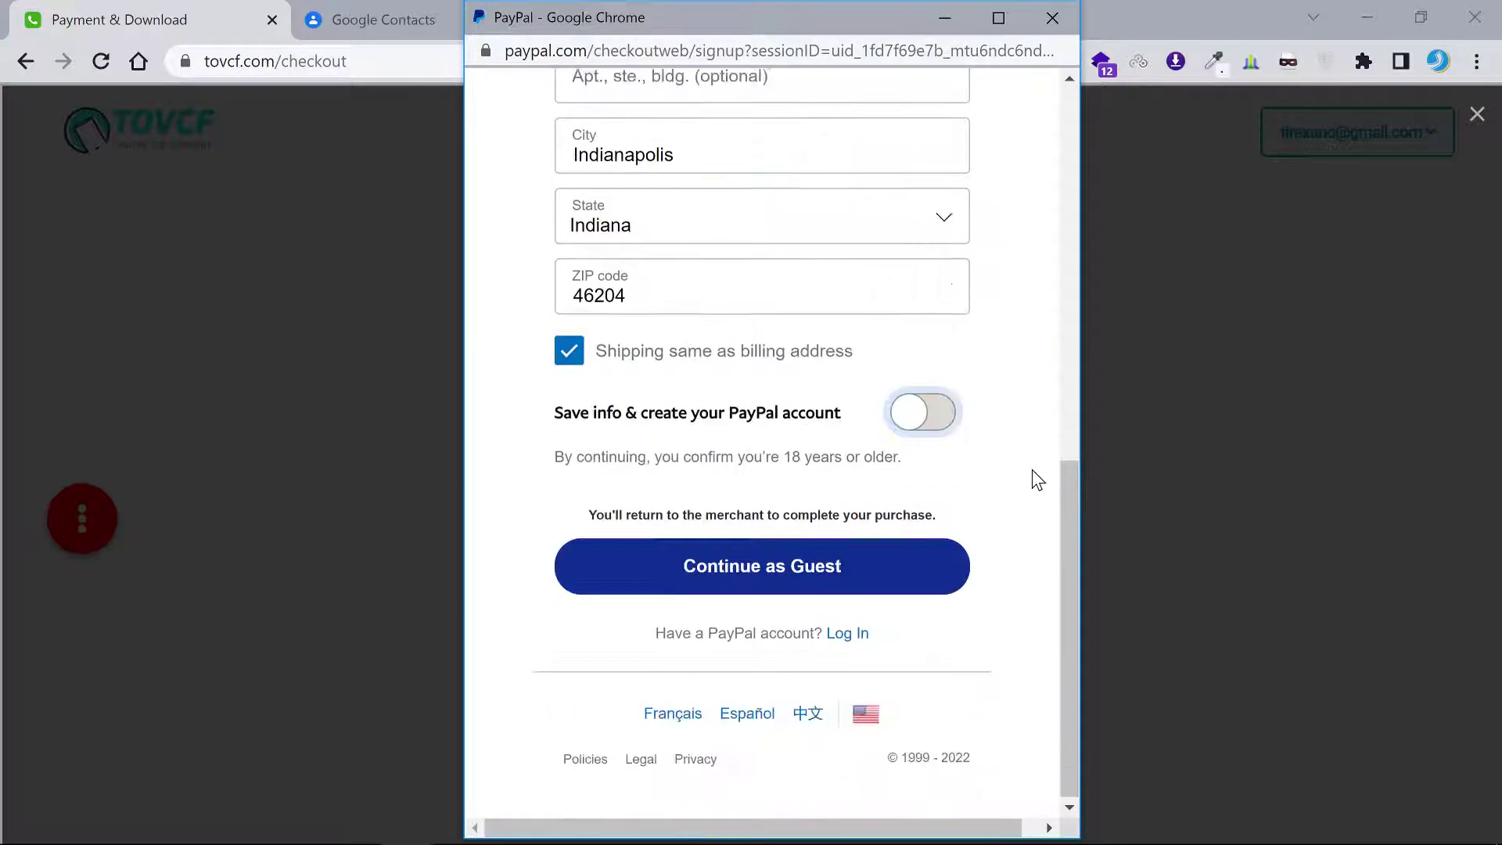
pyautogui.click(910, 574)
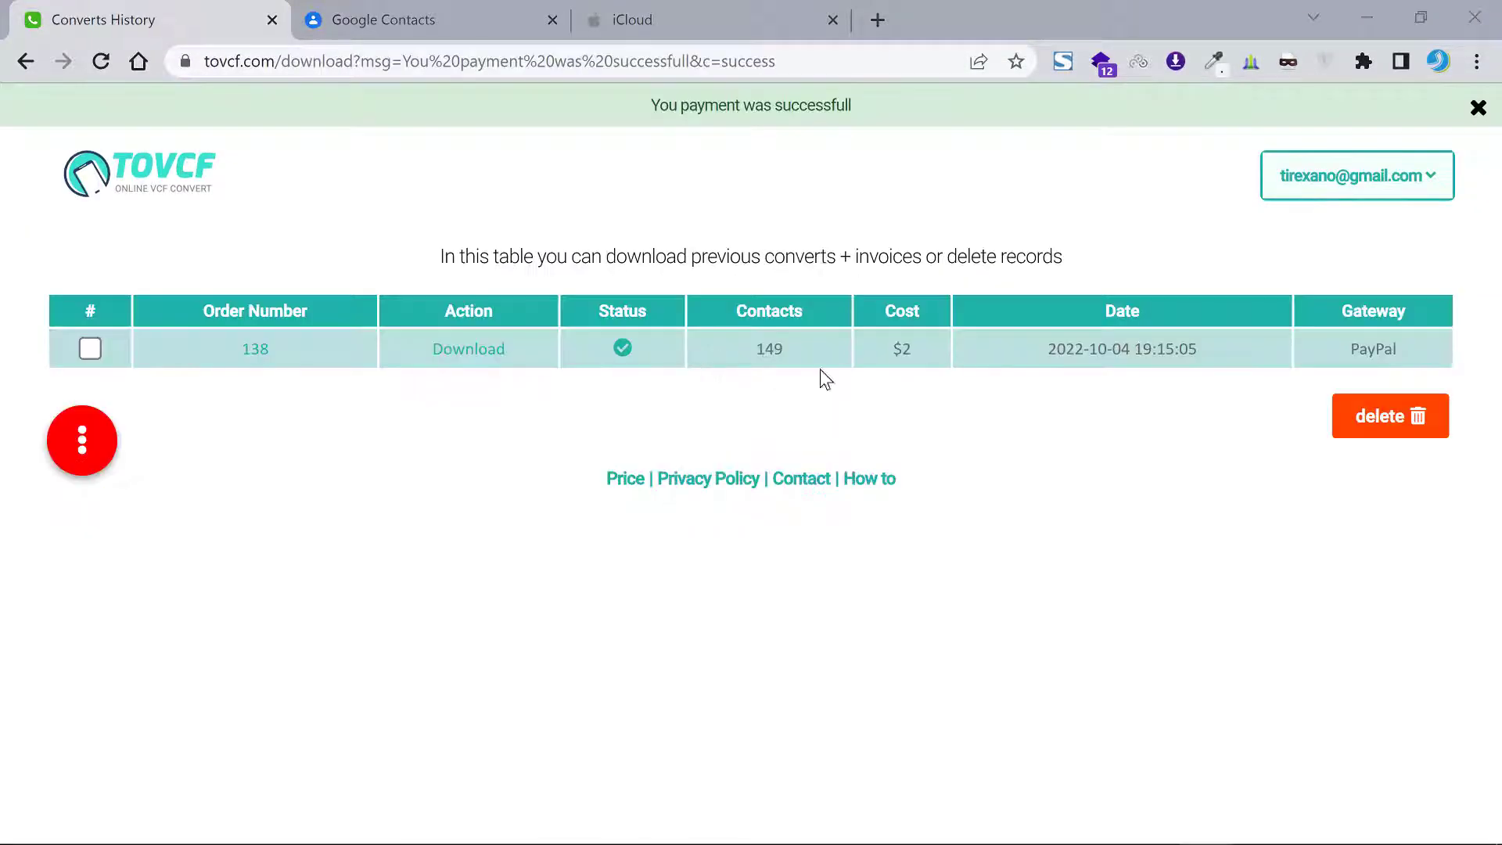
# - Download contact-138.vcf into the Desktop's tovcf.com folder and dismiss the download notice
pyautogui.click(483, 357)
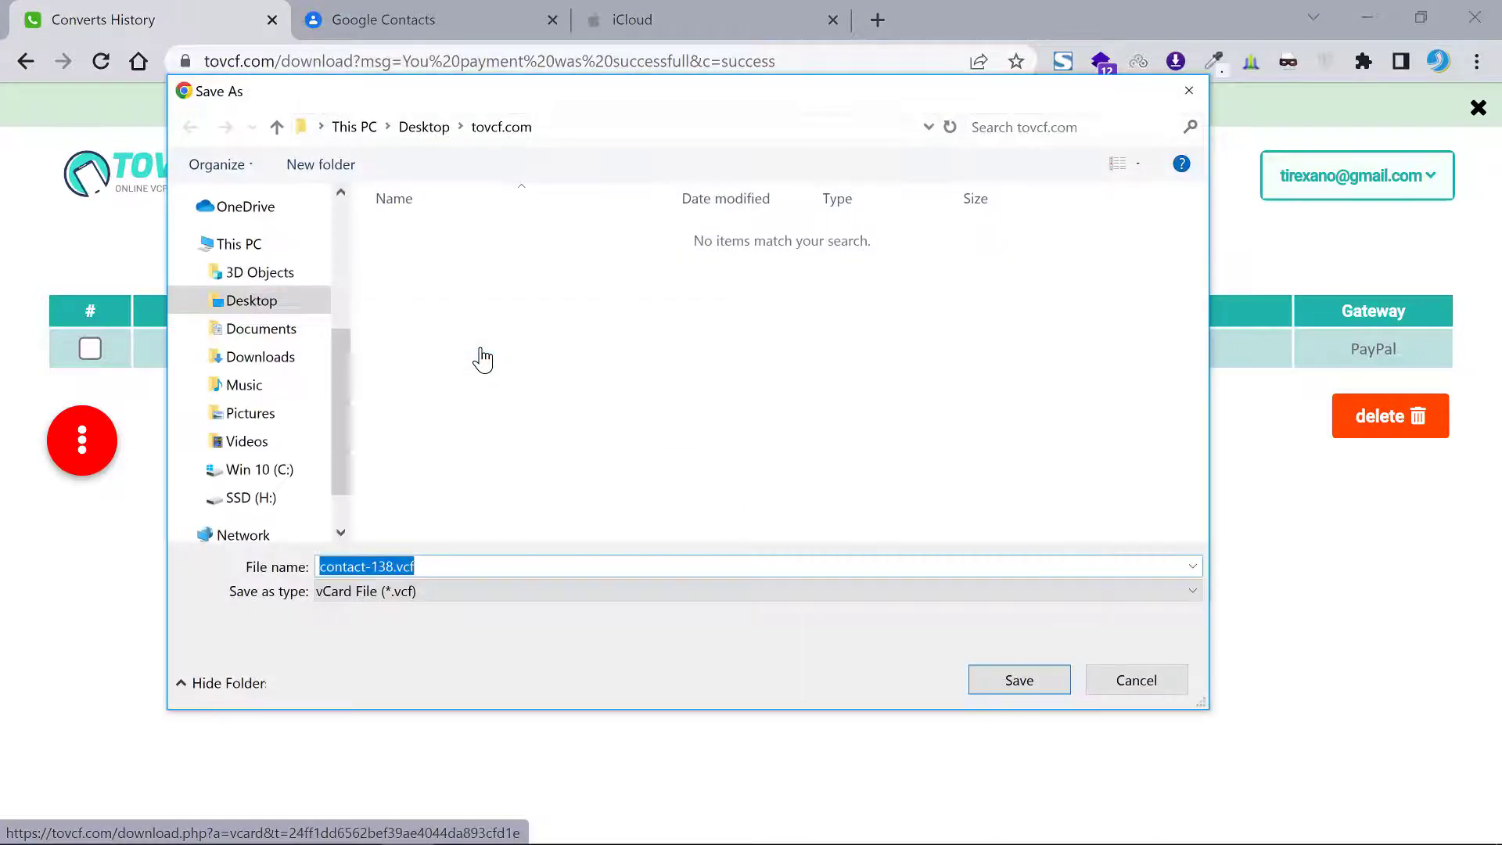
pyautogui.click(989, 687)
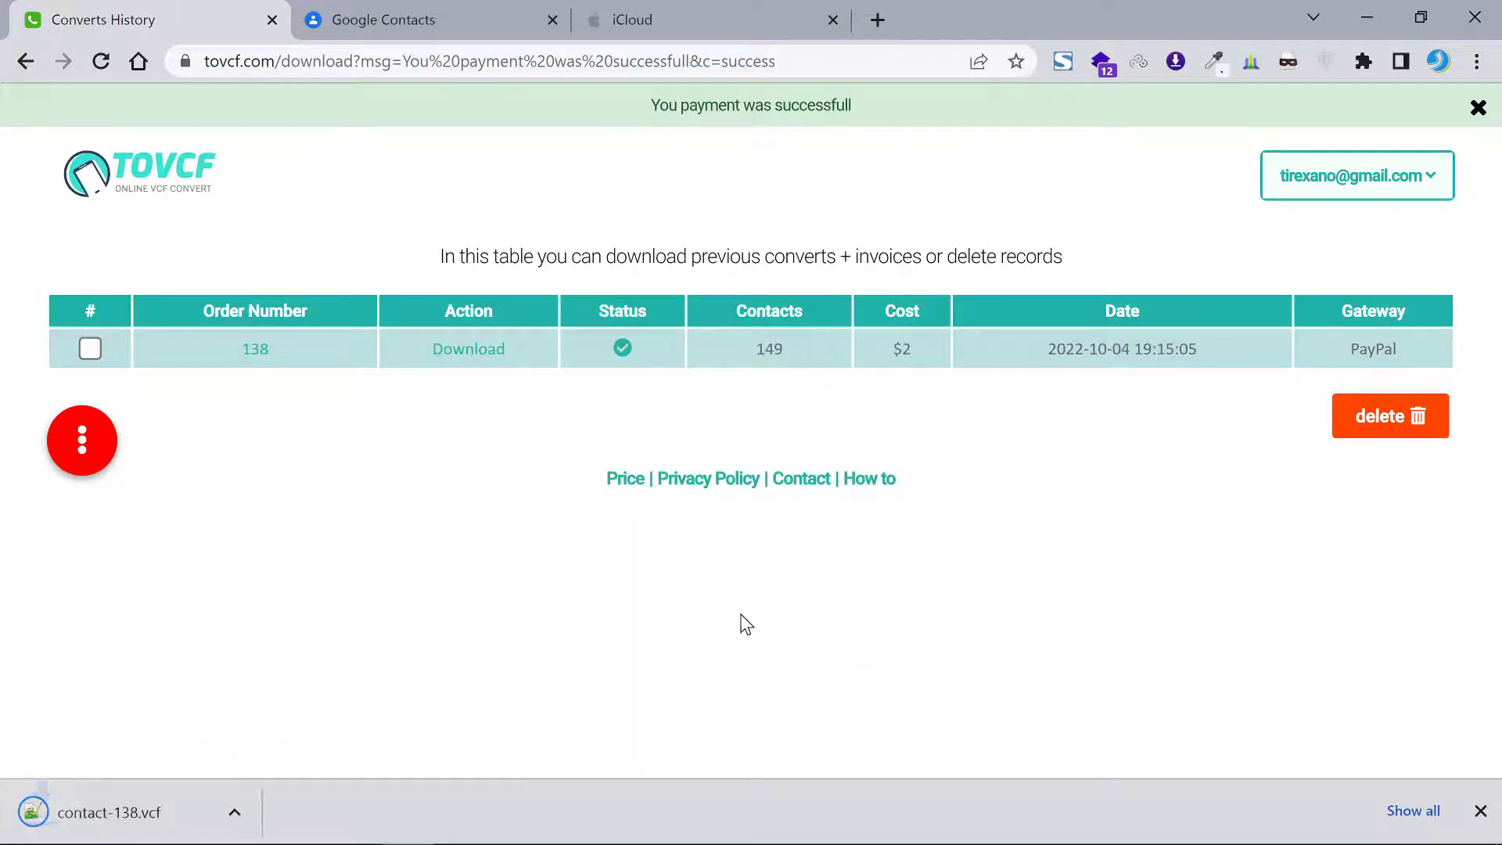
pyautogui.click(1480, 810)
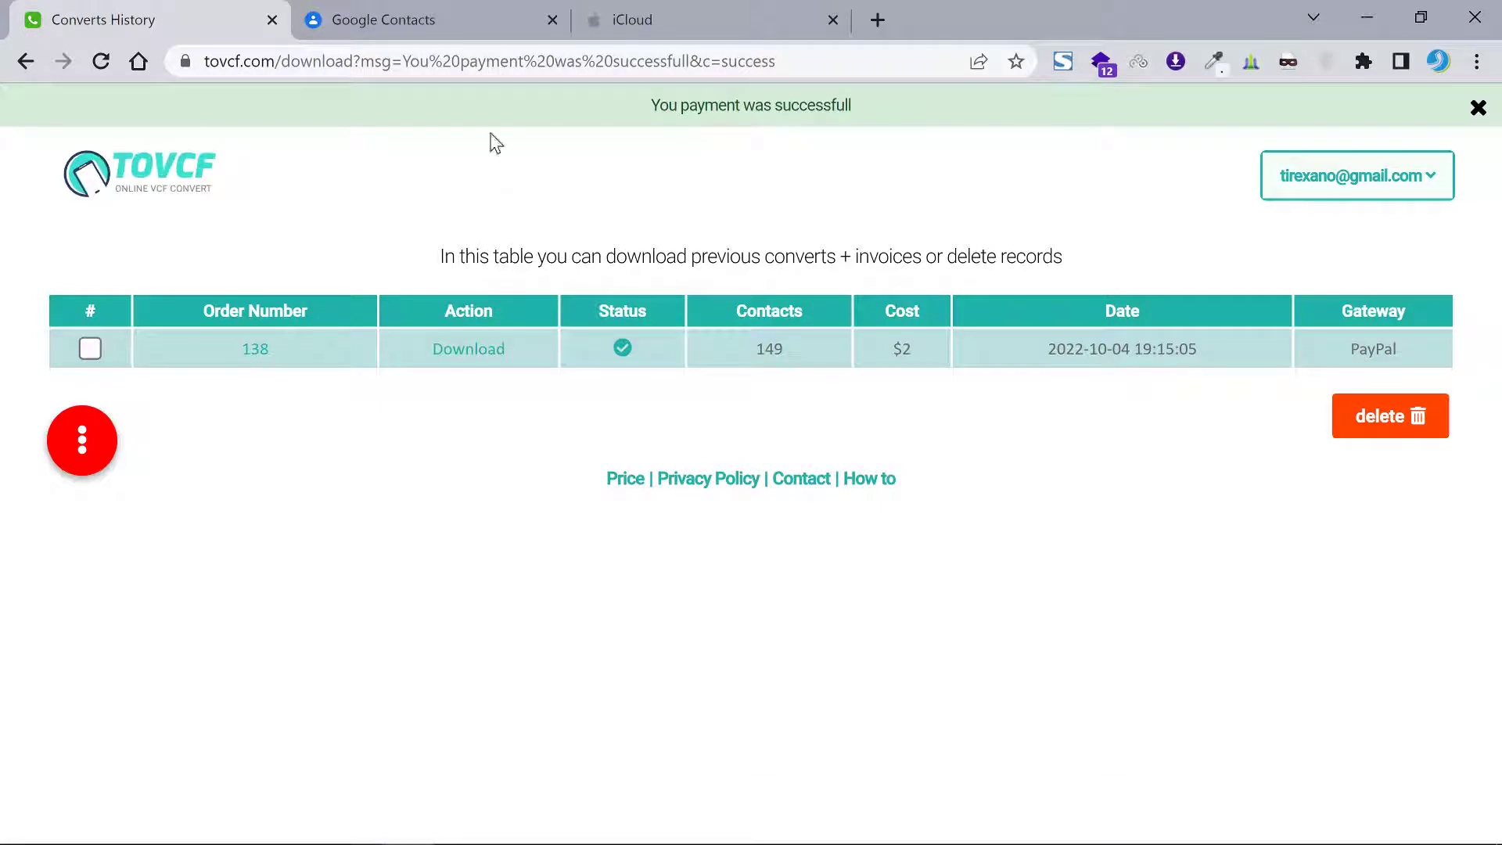
pyautogui.click(458, 25)
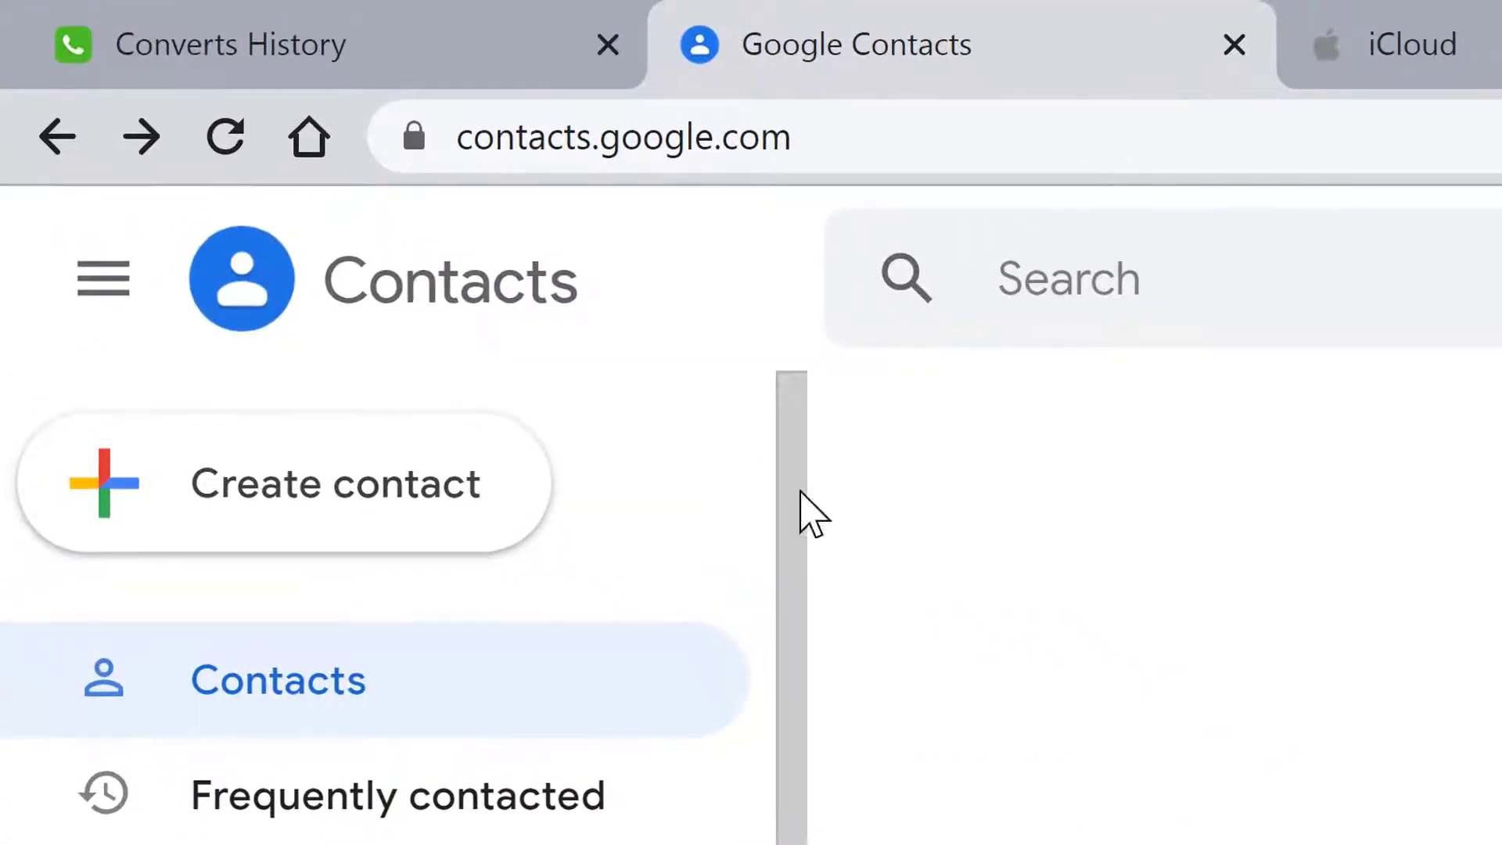
# - Import contact-138.vcf into Google Contacts, adding its 149 customer contacts
pyautogui.click(796, 153)
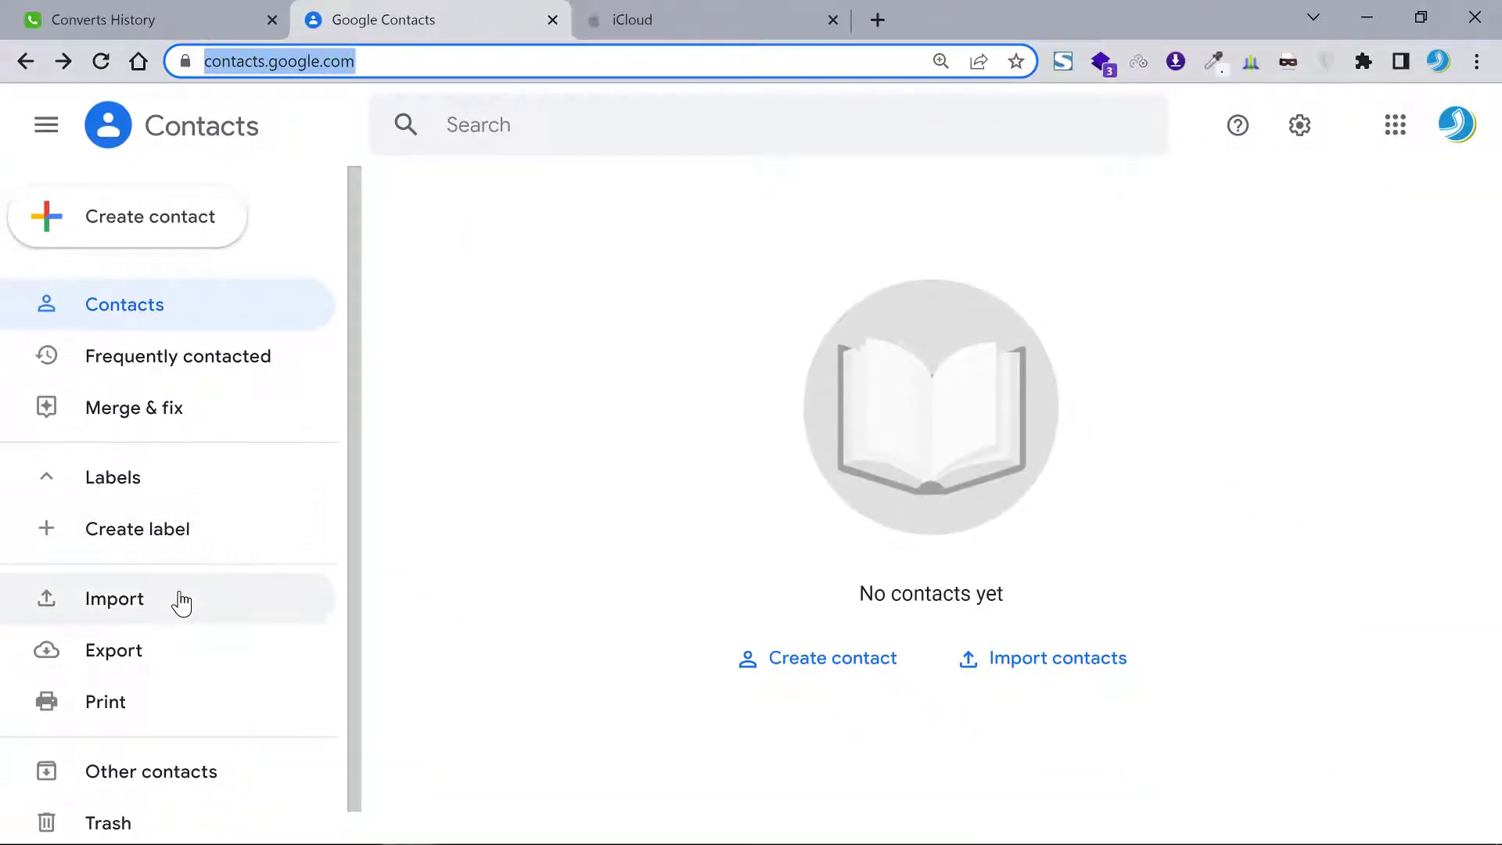
pyautogui.click(225, 611)
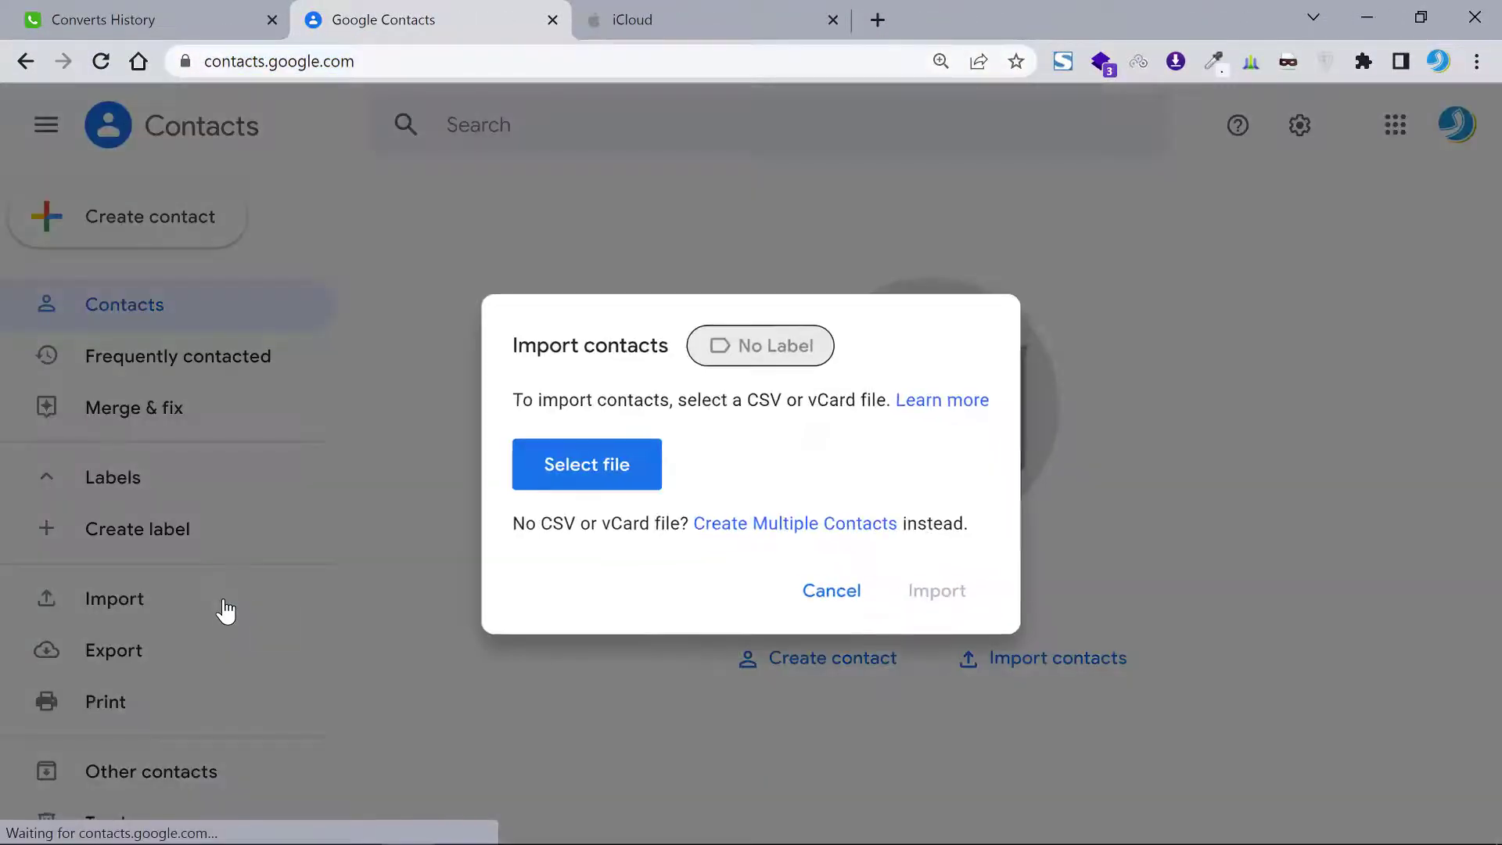
pyautogui.click(607, 487)
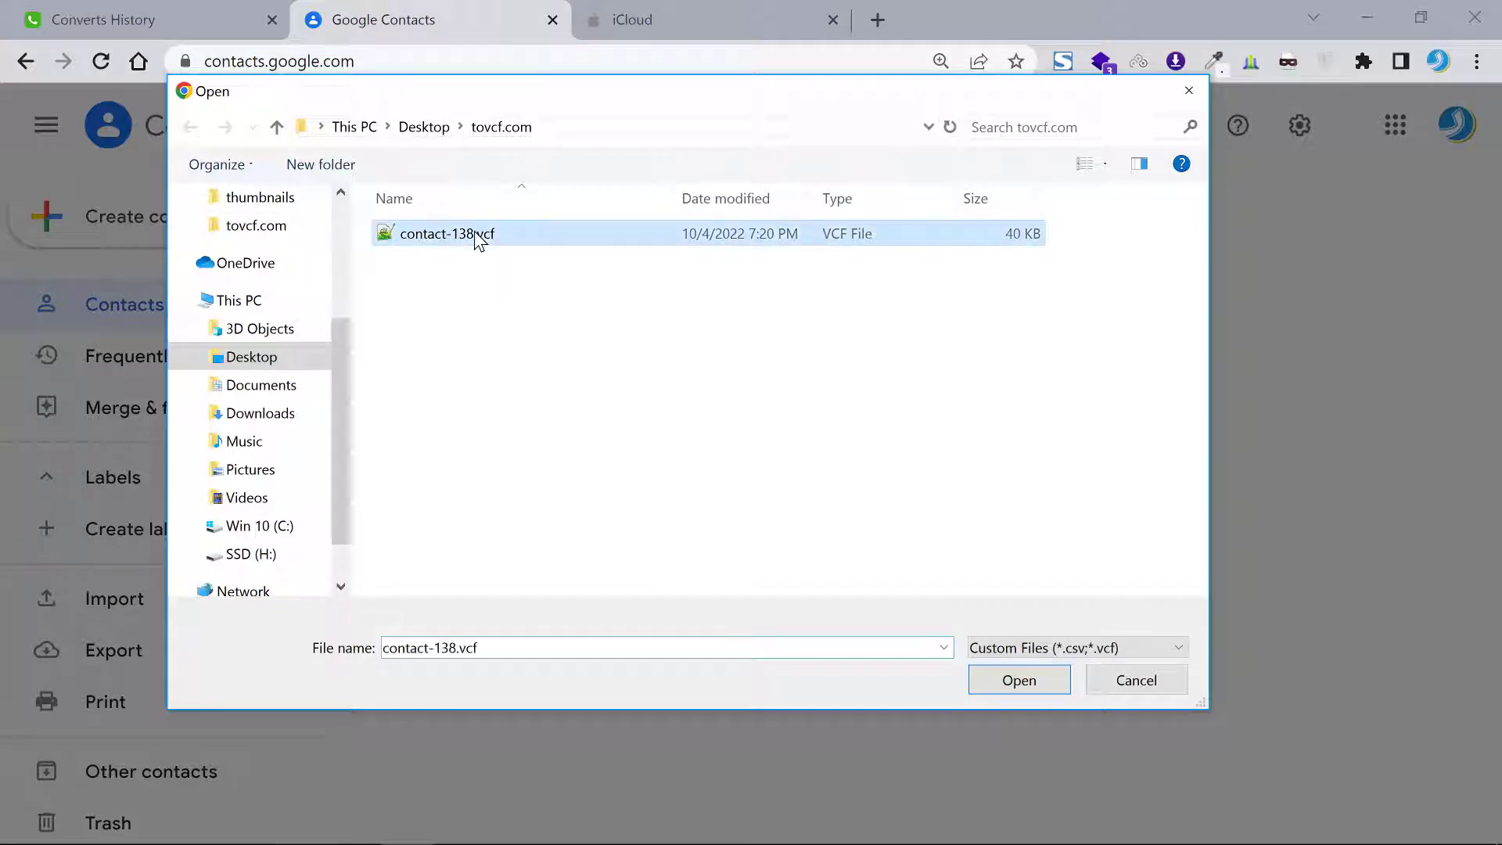
pyautogui.doubleClick(462, 234)
pyautogui.click(946, 587)
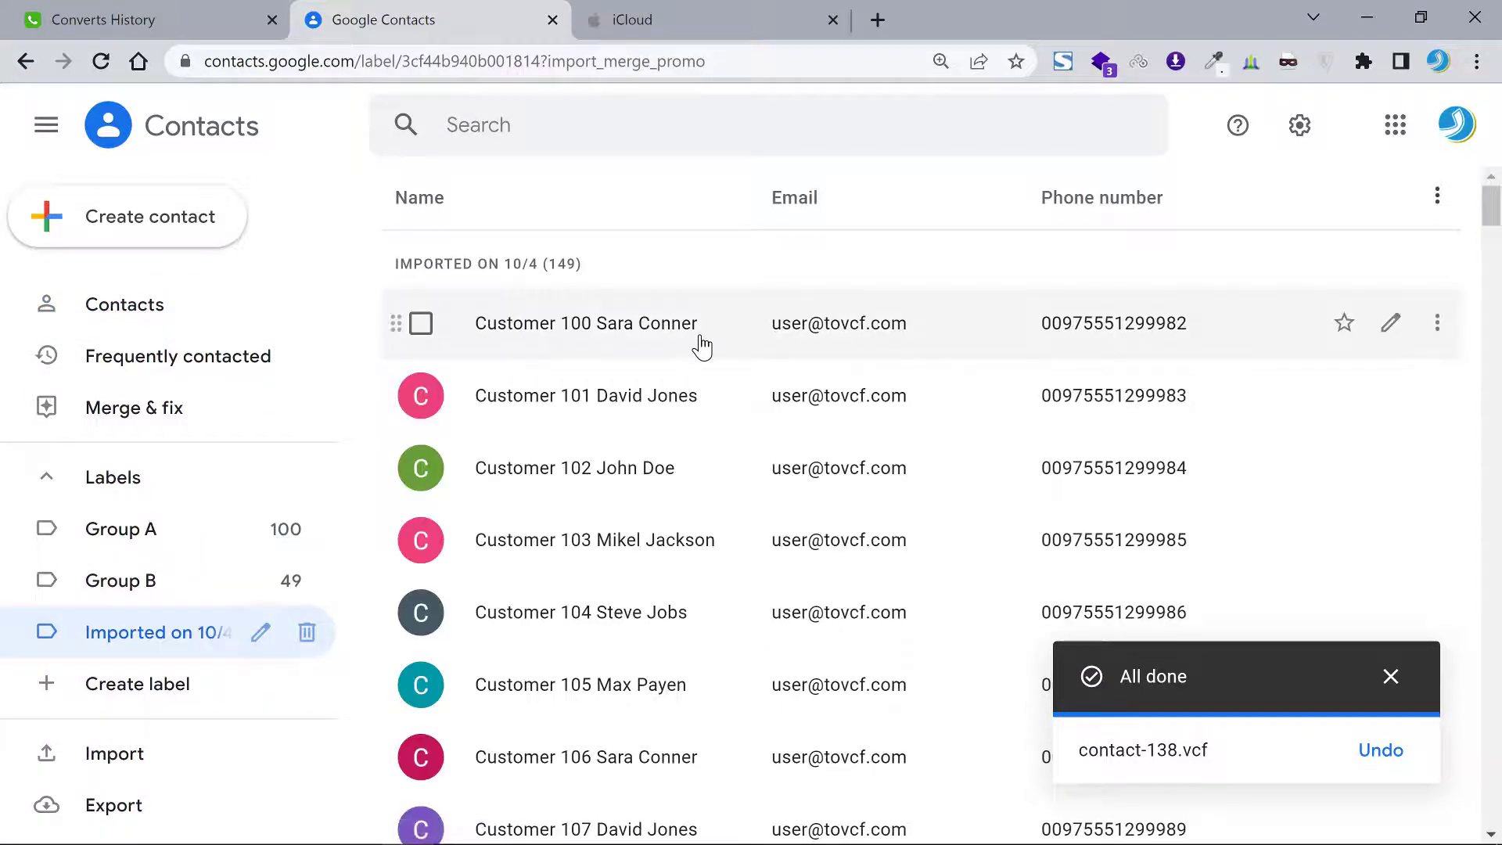
# - Open Customer 100 and check its 'more info here!' note
pyautogui.click(687, 351)
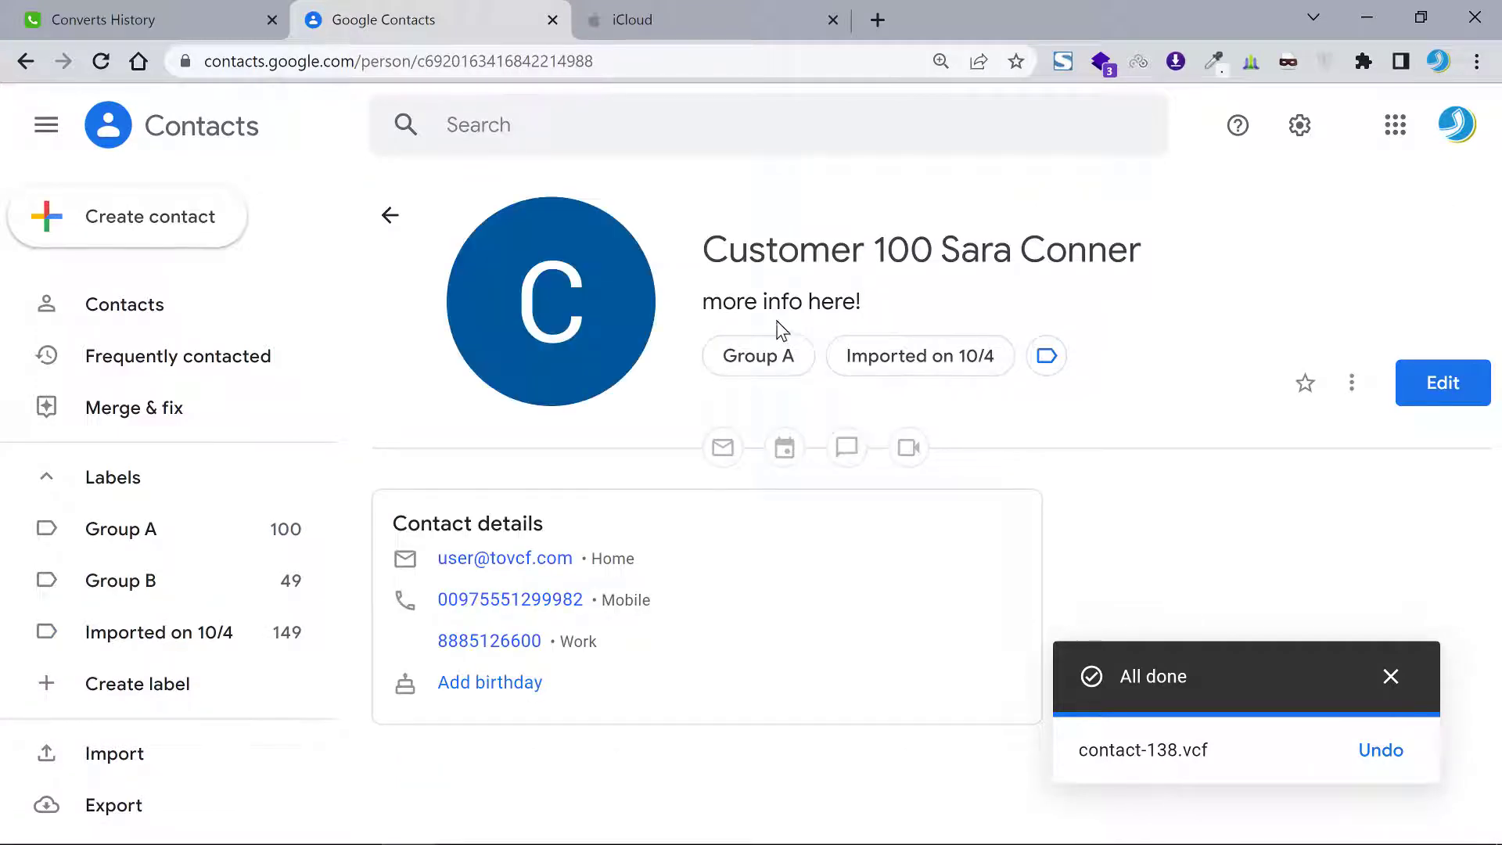
pyautogui.doubleClick(809, 305)
pyautogui.moveTo(864, 300); pyautogui.dragTo(704, 297)
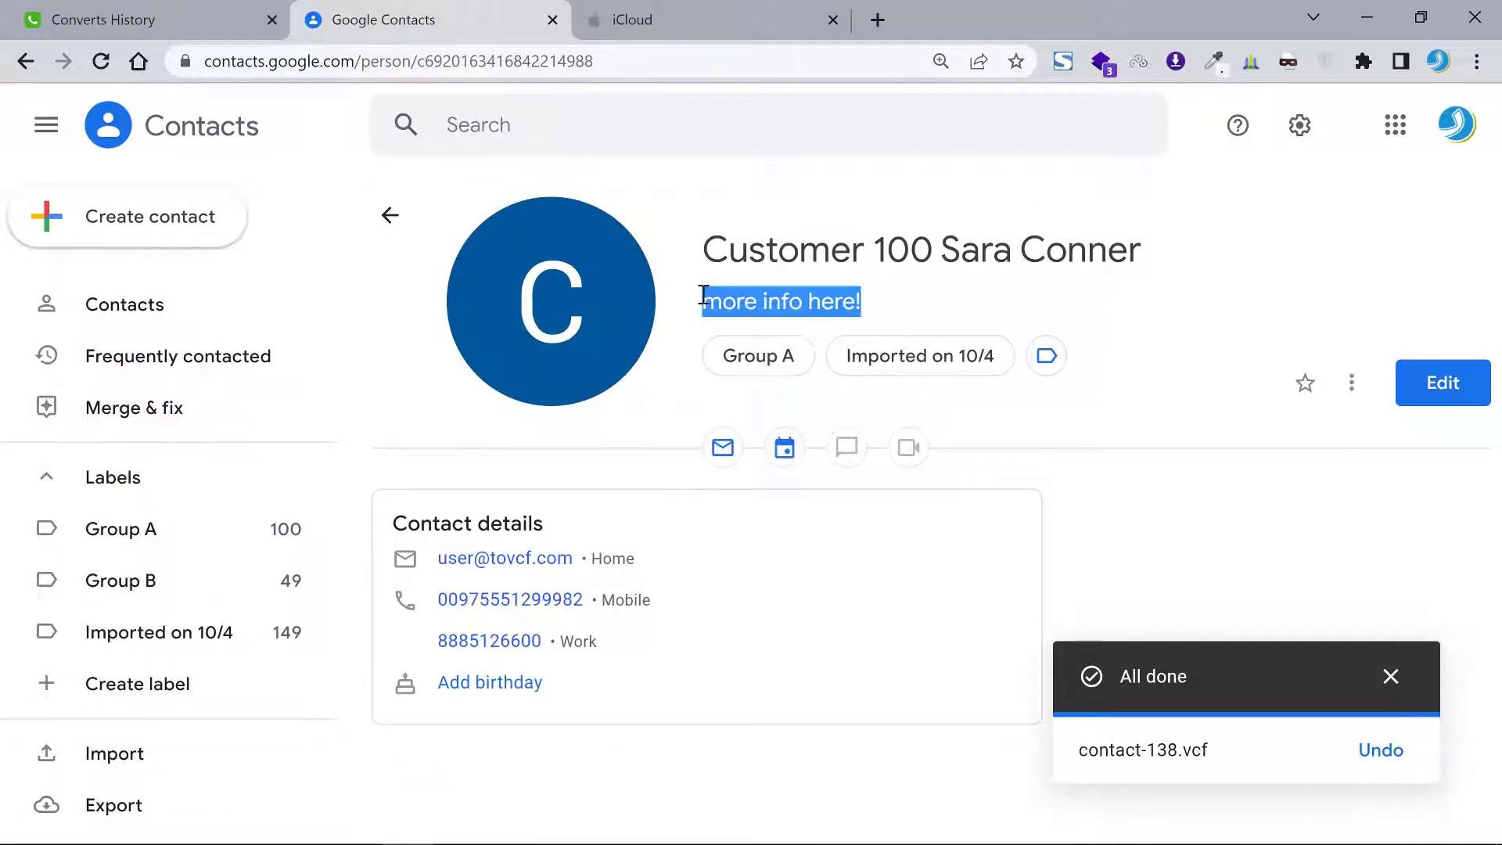
pyautogui.click(602, 491)
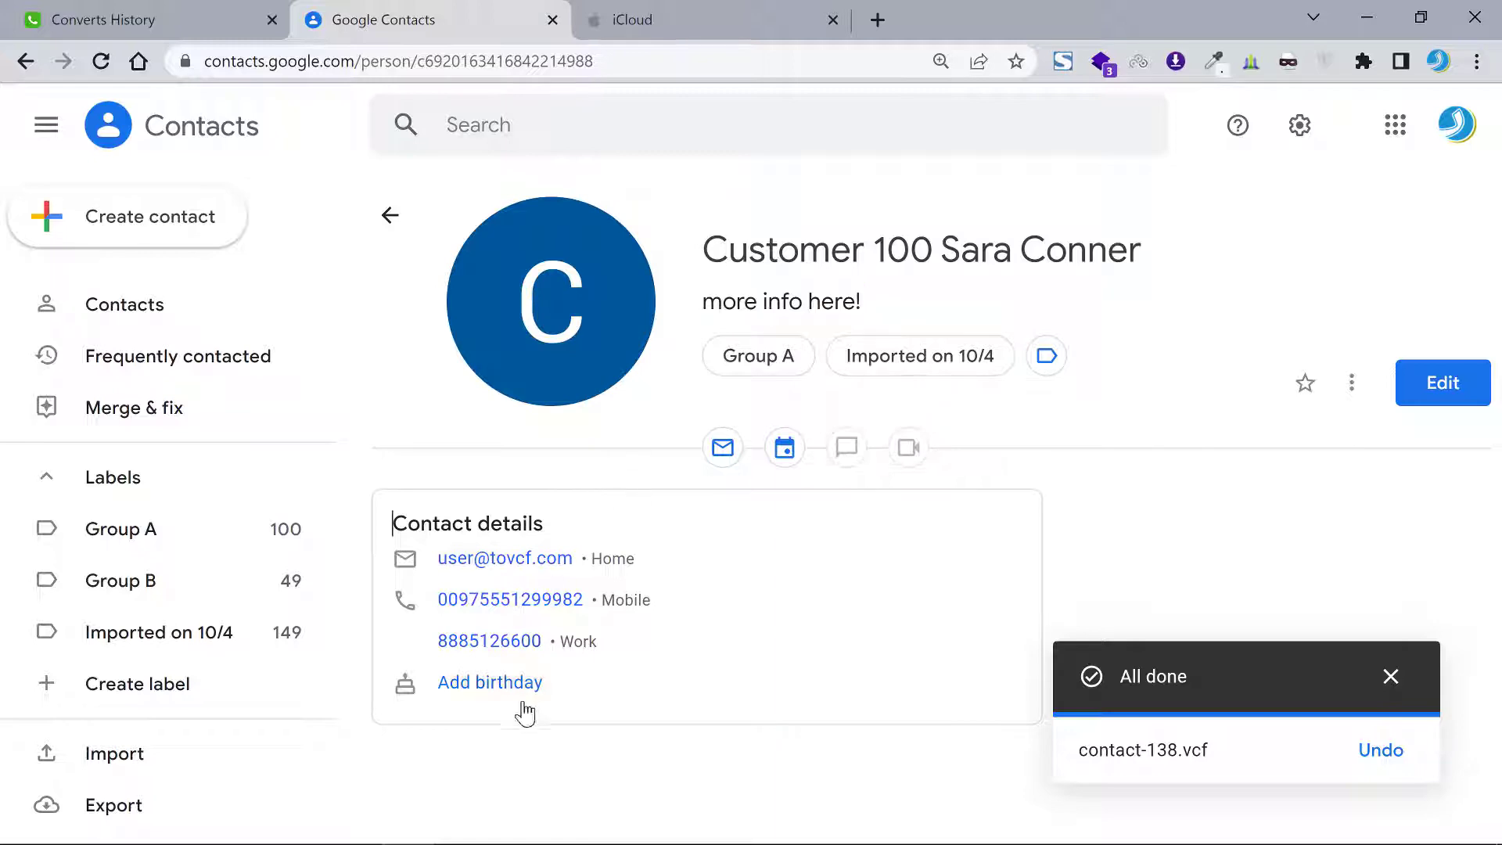
# - Browse the Group B label and open Customer 230's contact page
pyautogui.click(157, 580)
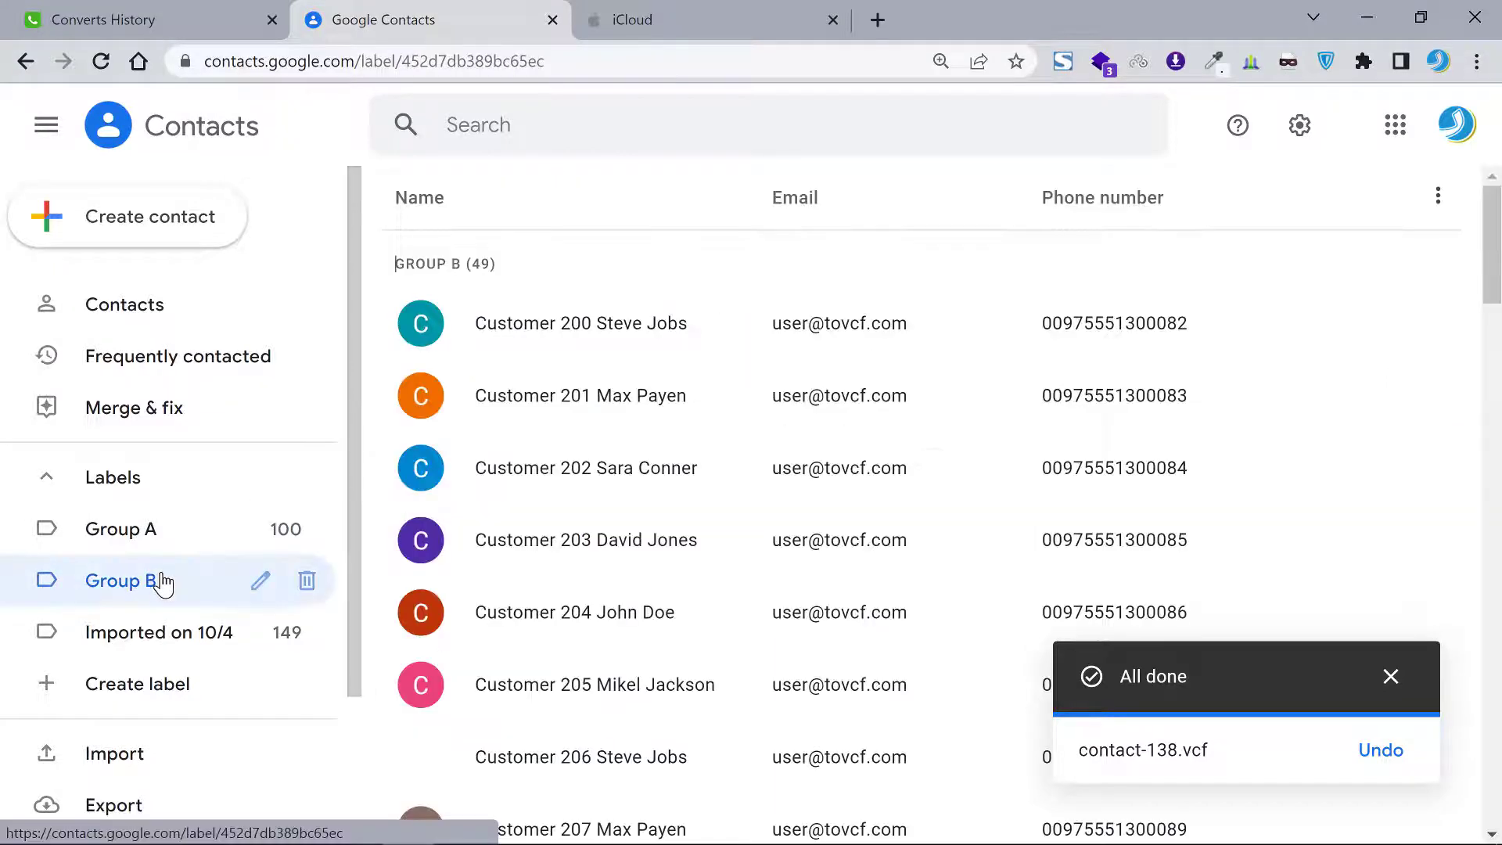
pyautogui.scroll(-12, 720, 359)
pyautogui.scroll(-12, 725, 356)
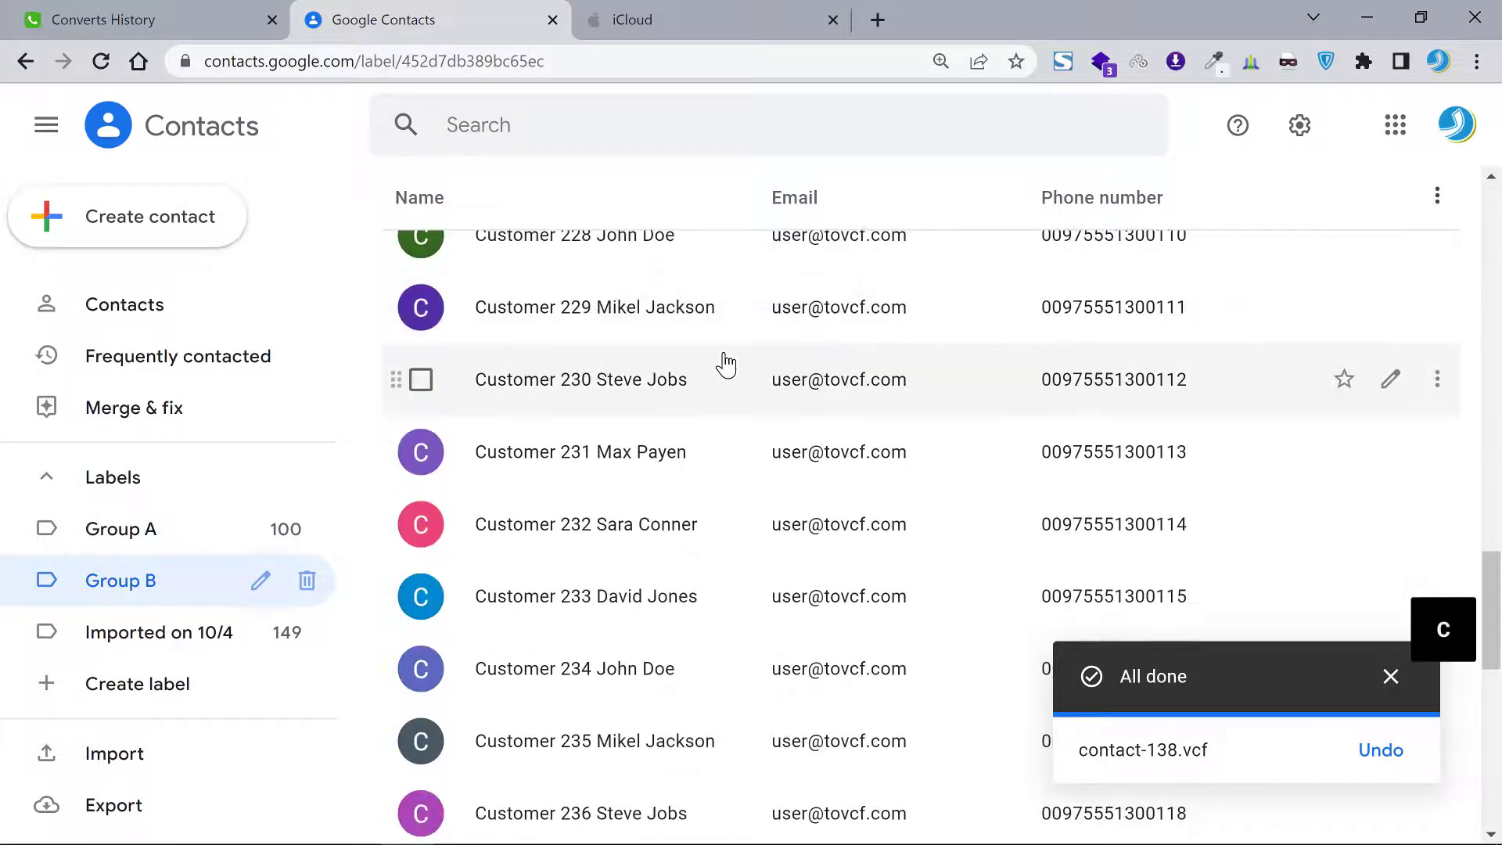
pyautogui.click(611, 399)
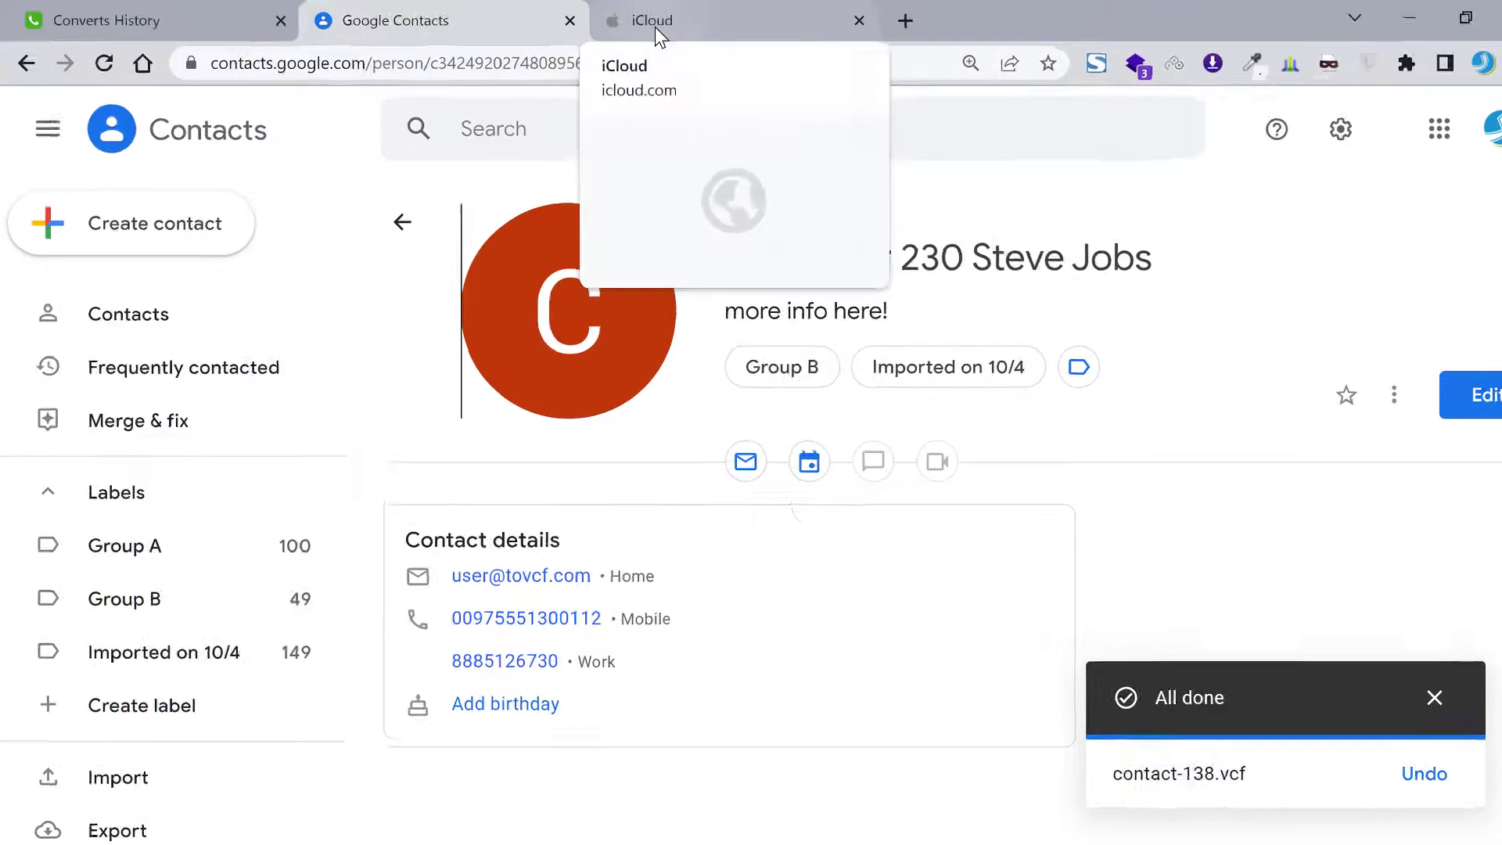
pyautogui.click(655, 27)
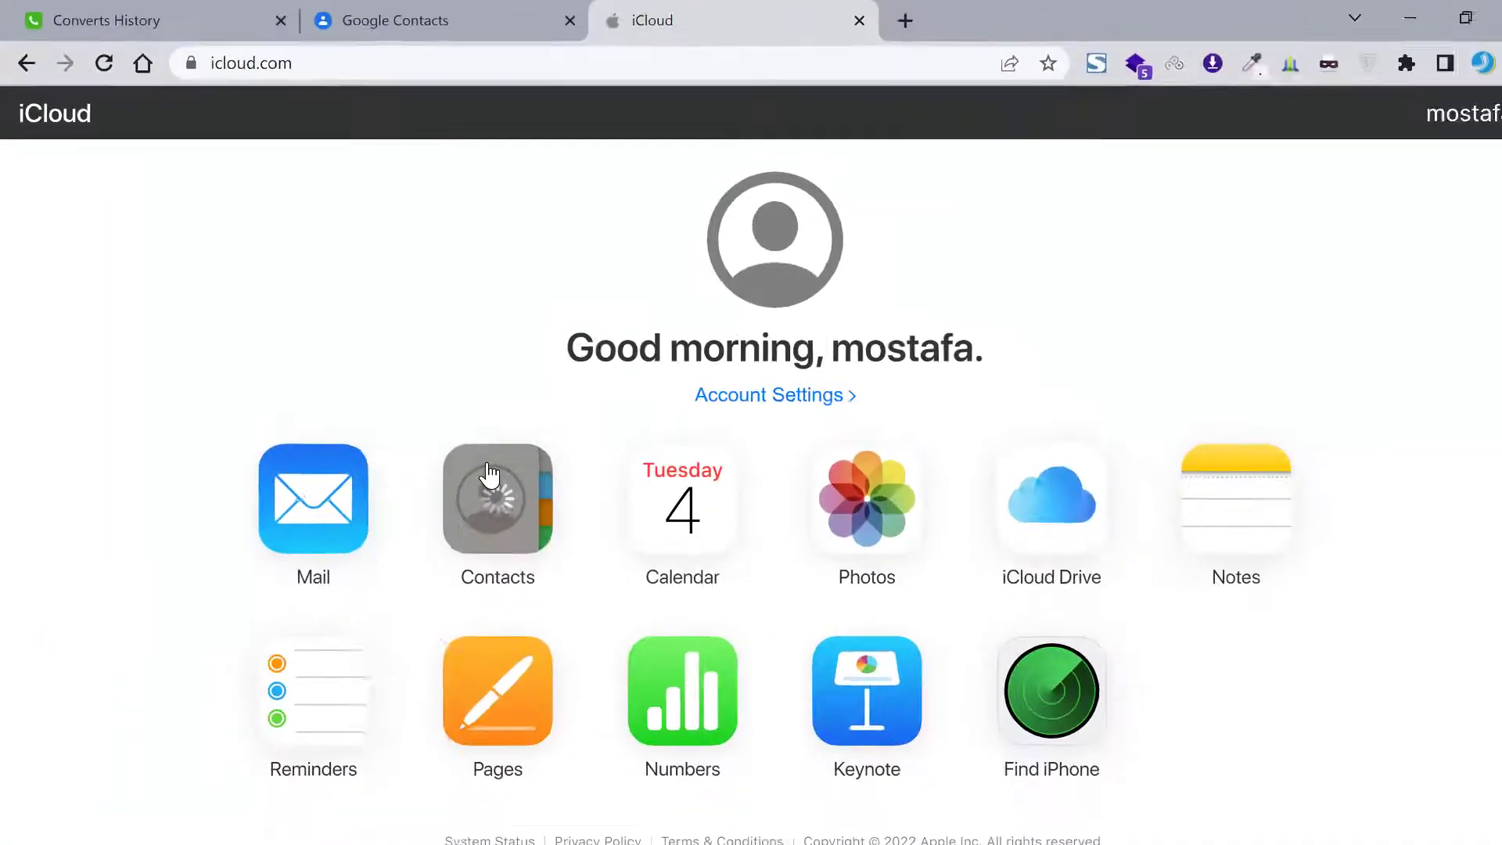
# - Create an empty iCloud contact group named Test
pyautogui.click(480, 427)
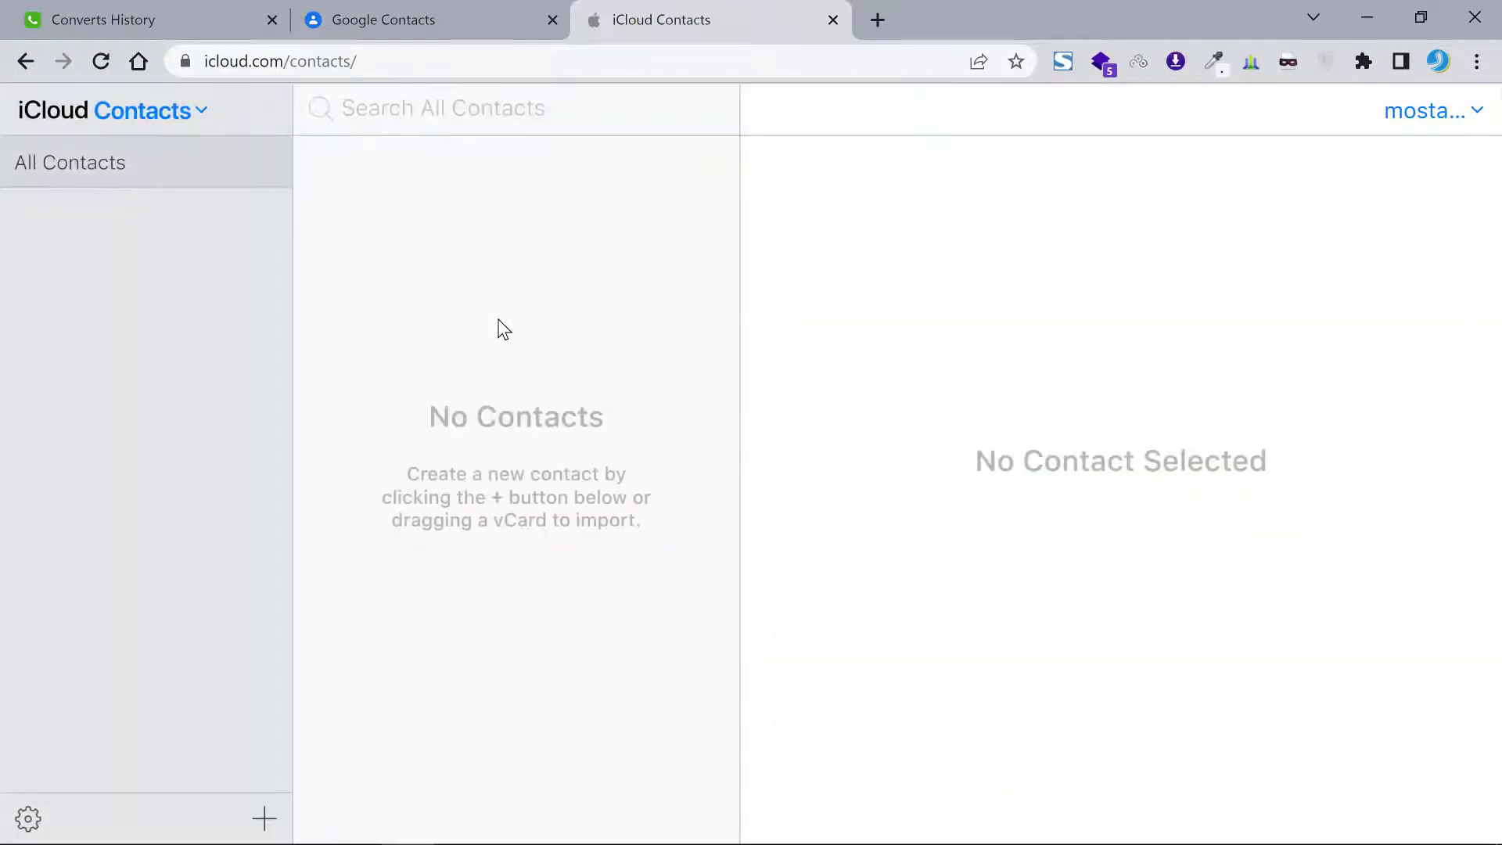
pyautogui.click(264, 820)
pyautogui.click(272, 782)
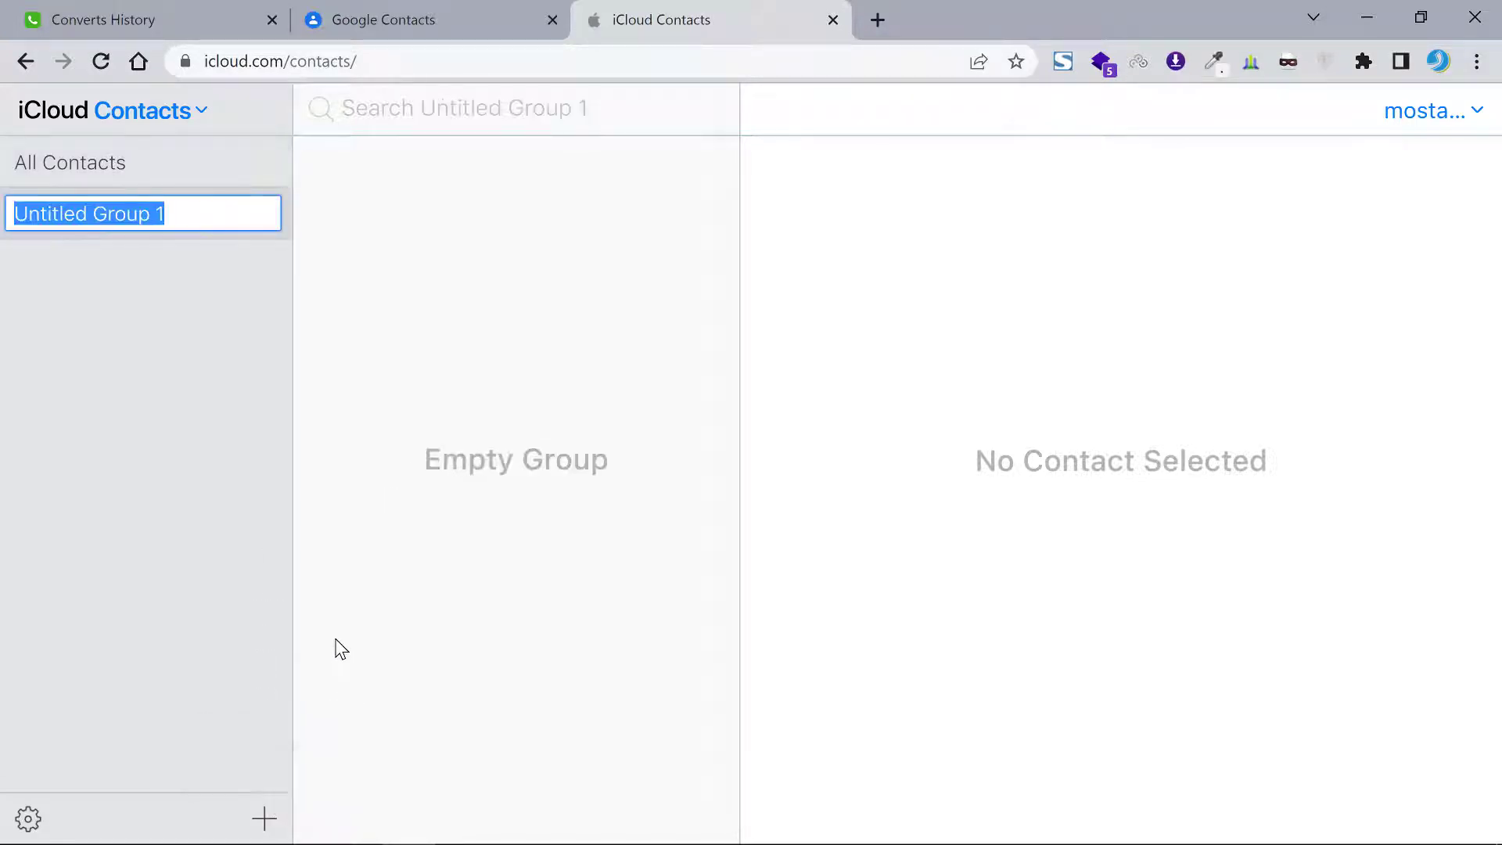
pyautogui.write('Test')
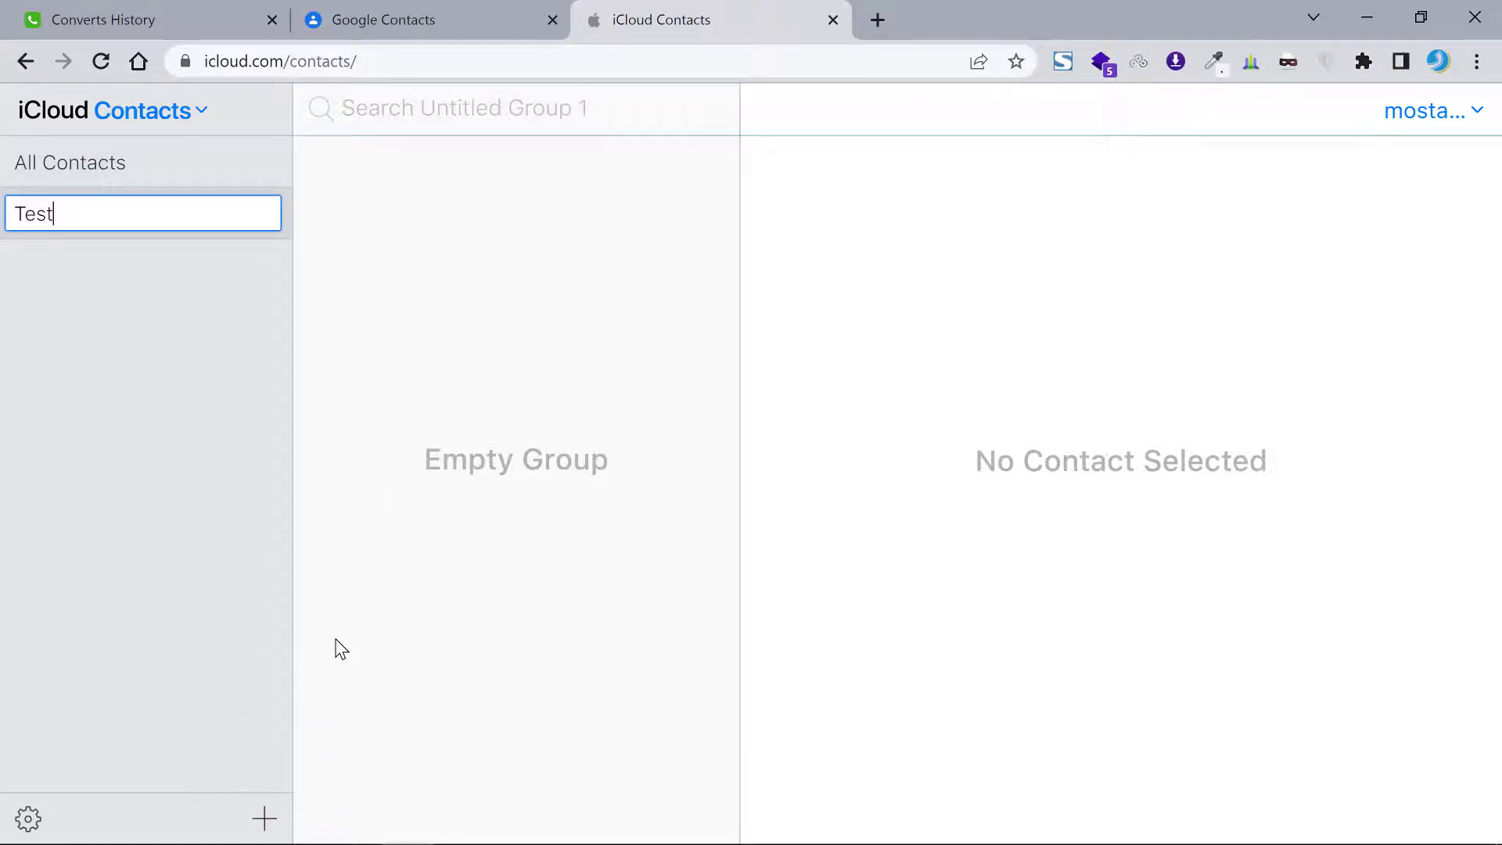
pyautogui.press('Return')
pyautogui.click(28, 820)
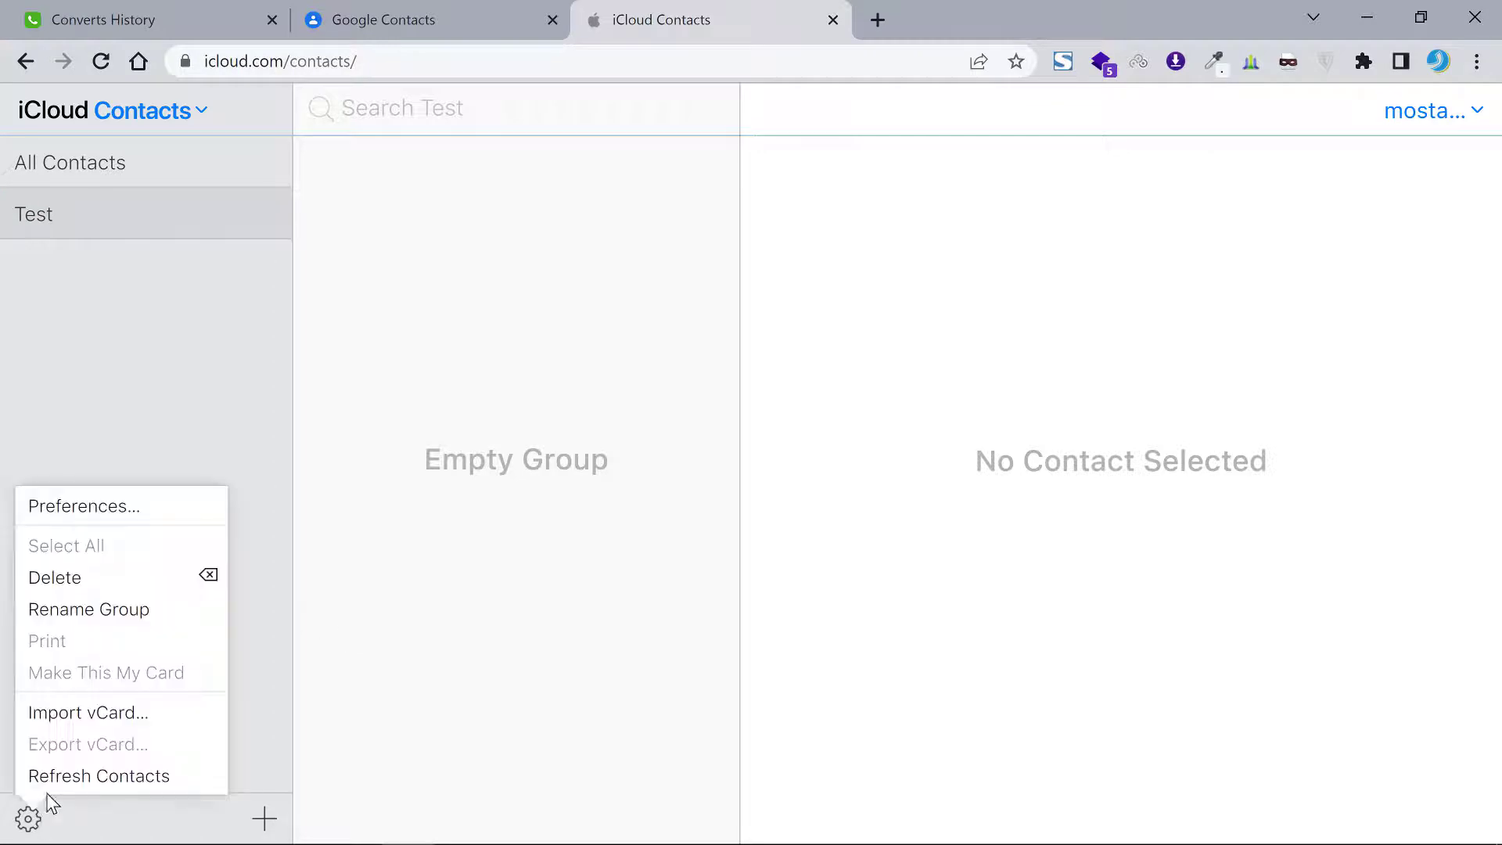
# - Import the converted .vcf into the Test group and check Customer 103's 'more info here!' note
pyautogui.click(76, 724)
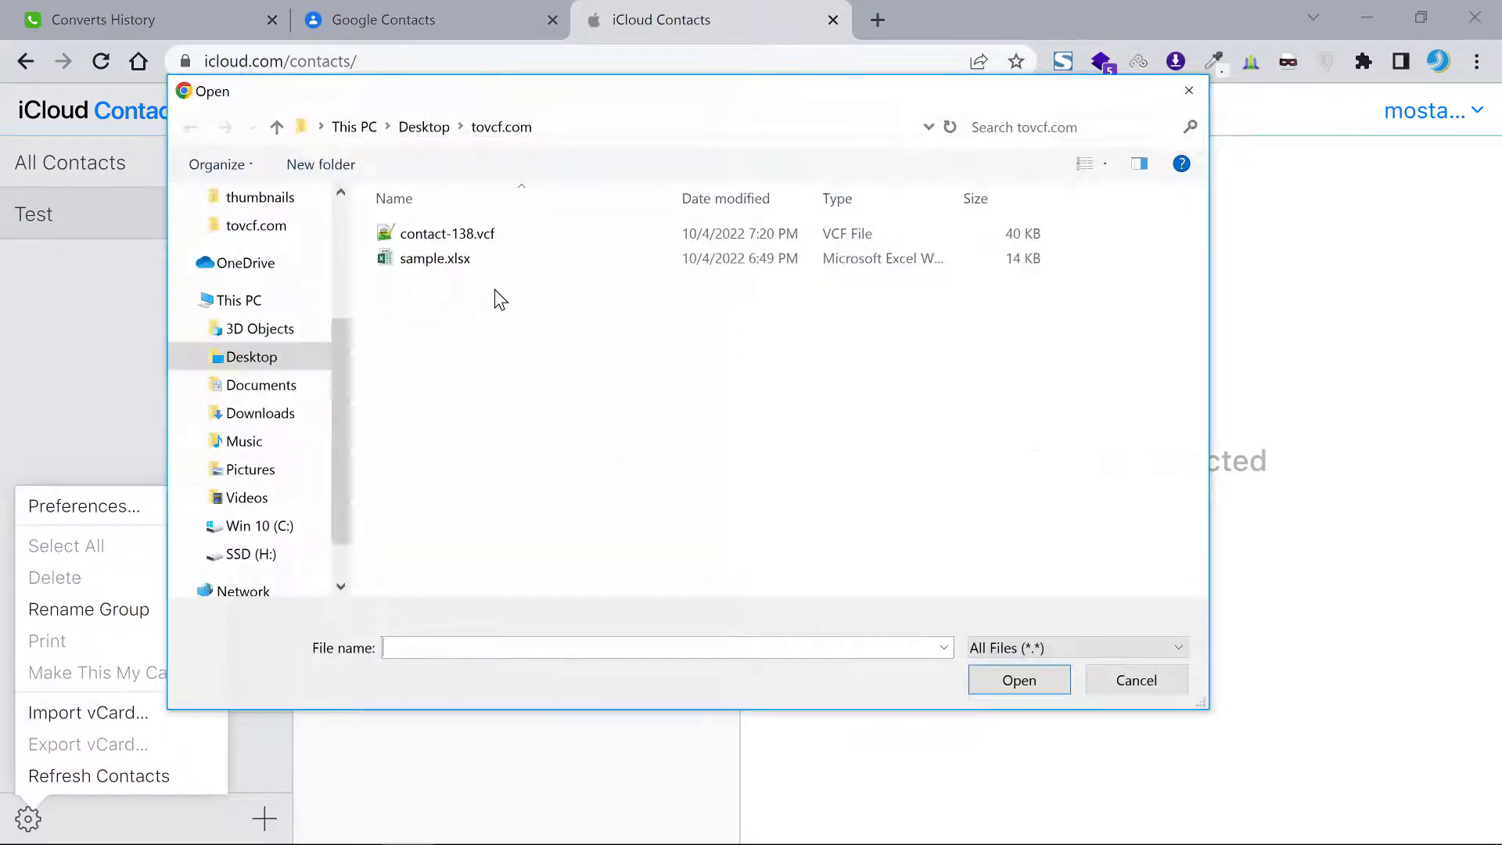
pyautogui.doubleClick(459, 235)
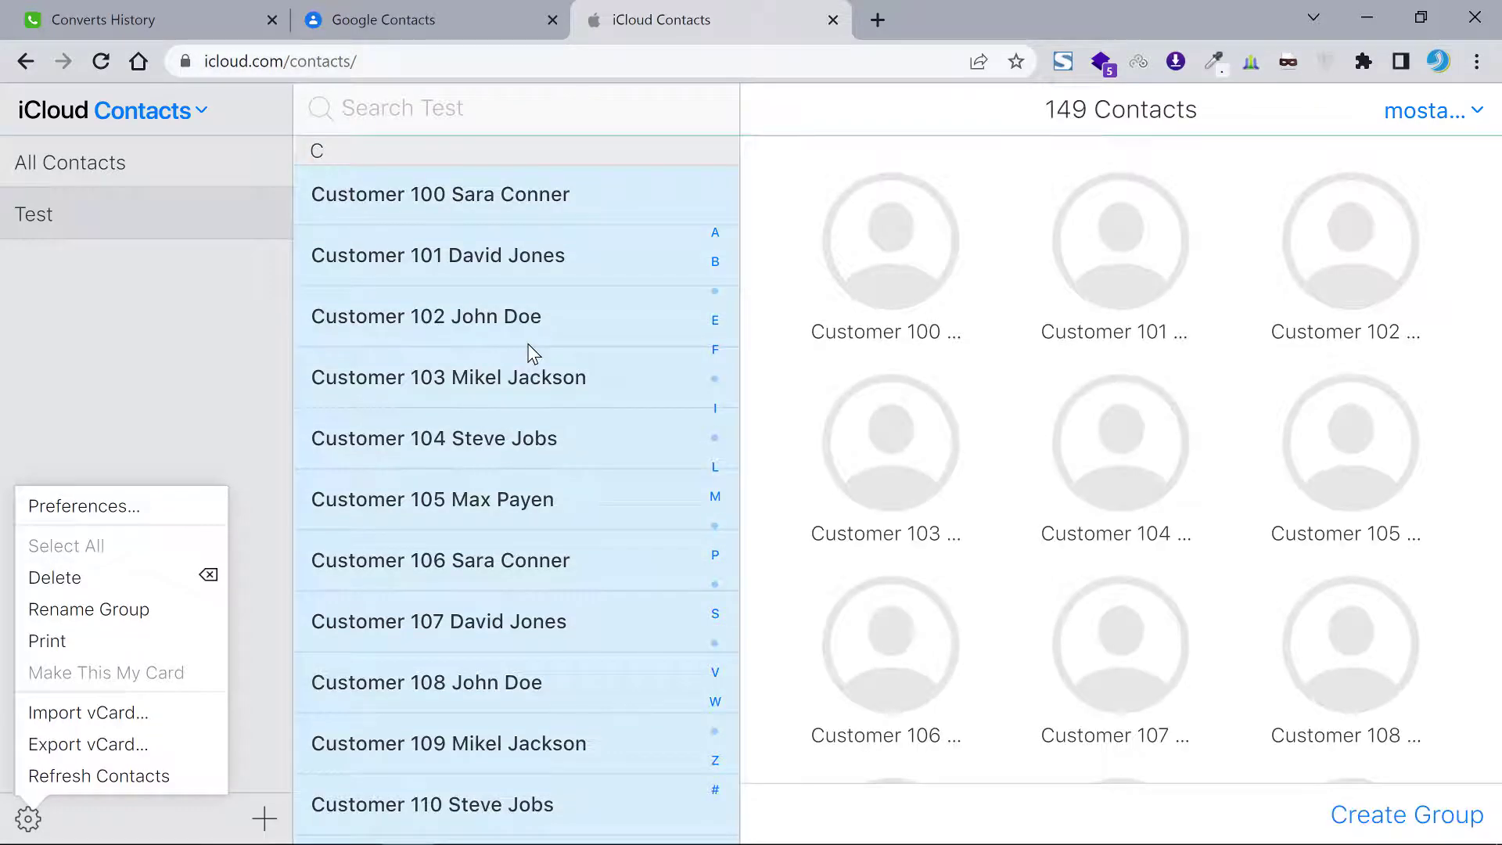
pyautogui.click(521, 347)
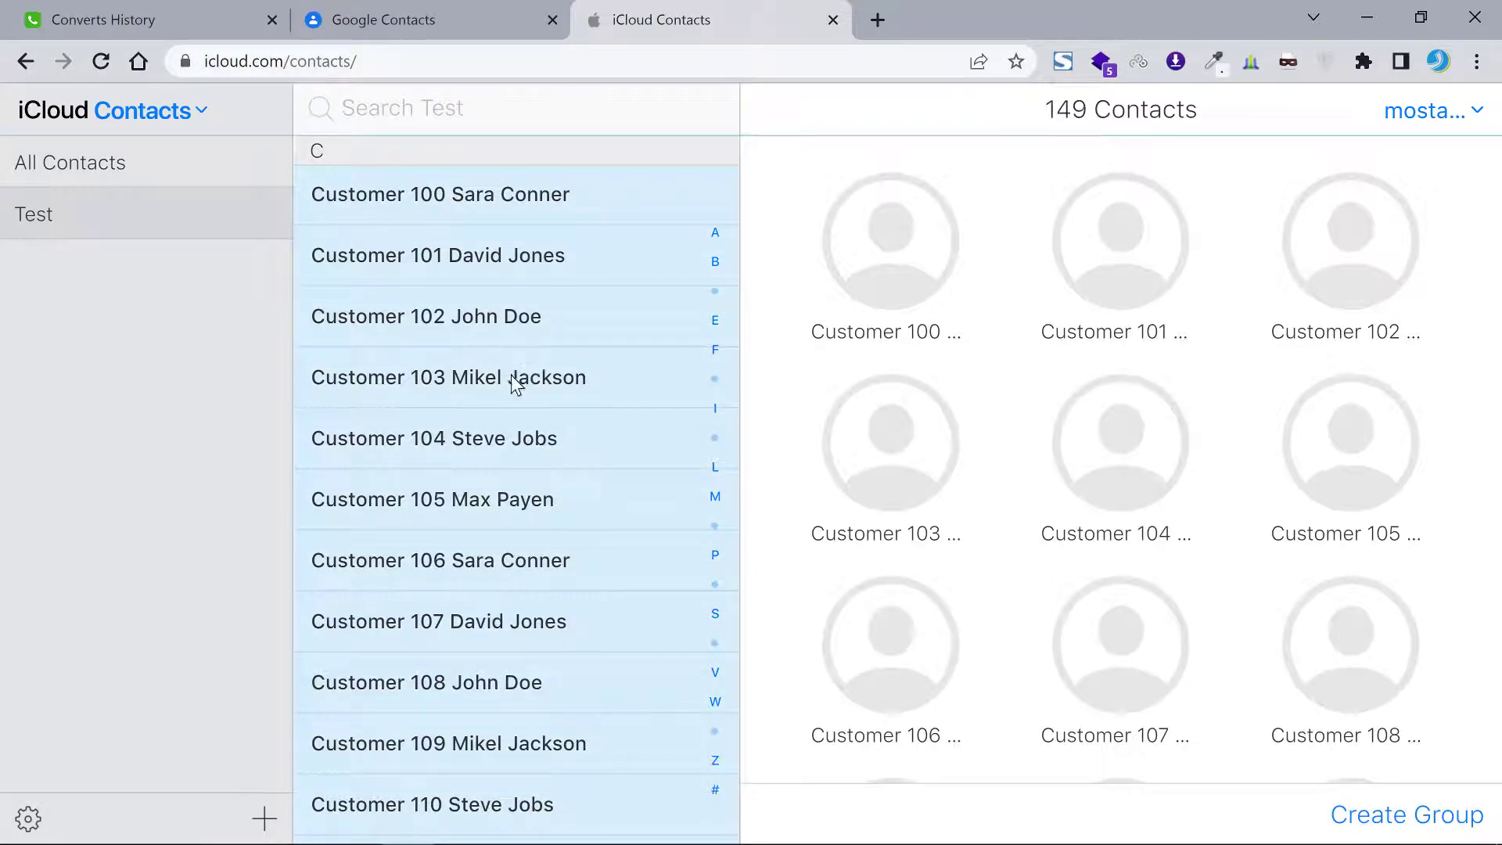
pyautogui.click(485, 381)
pyautogui.tripleClick(1041, 261)
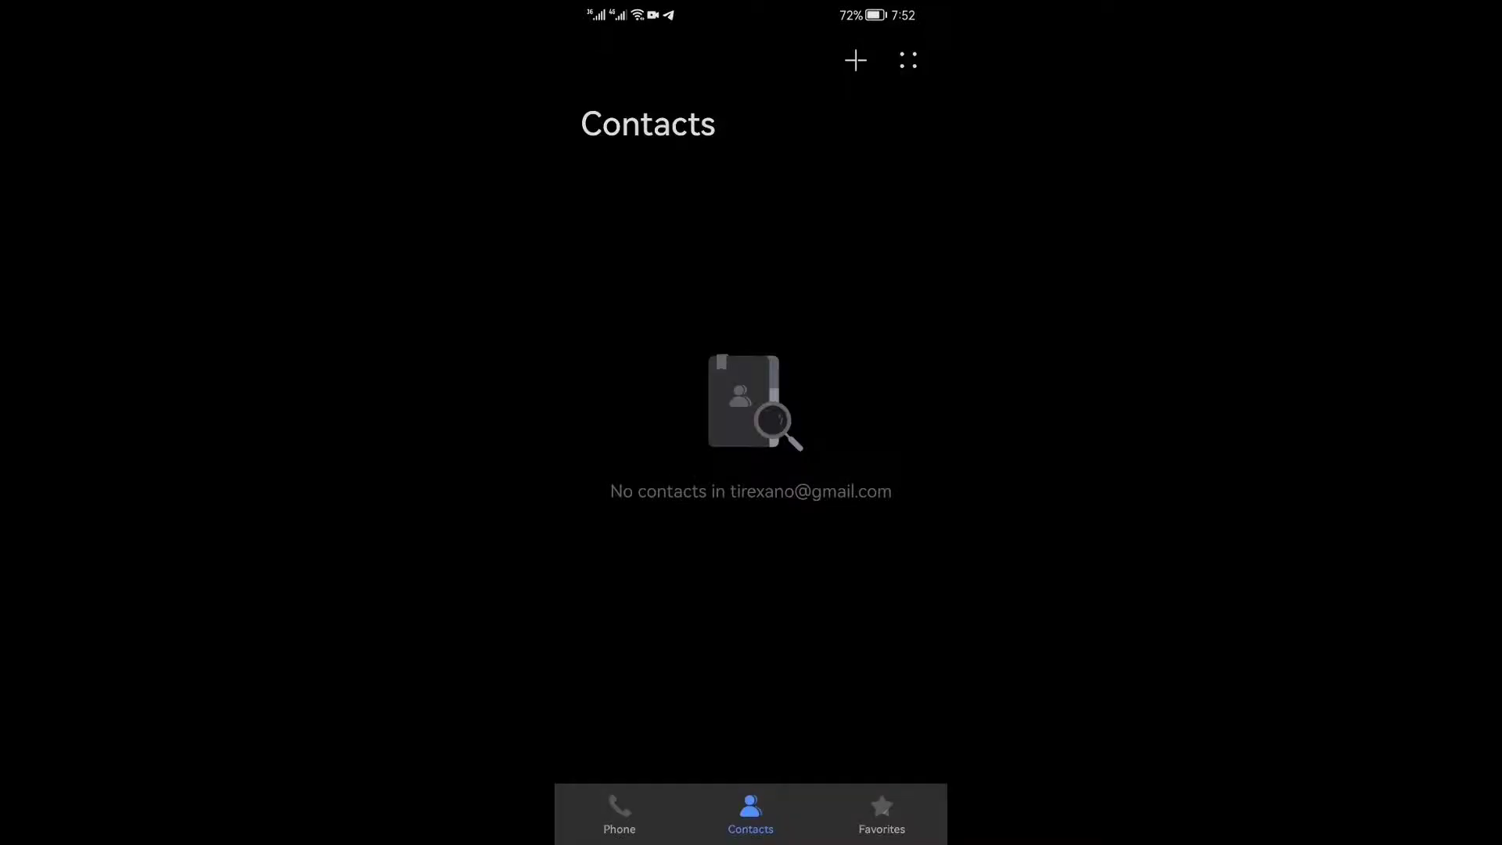
pyautogui.click(908, 61)
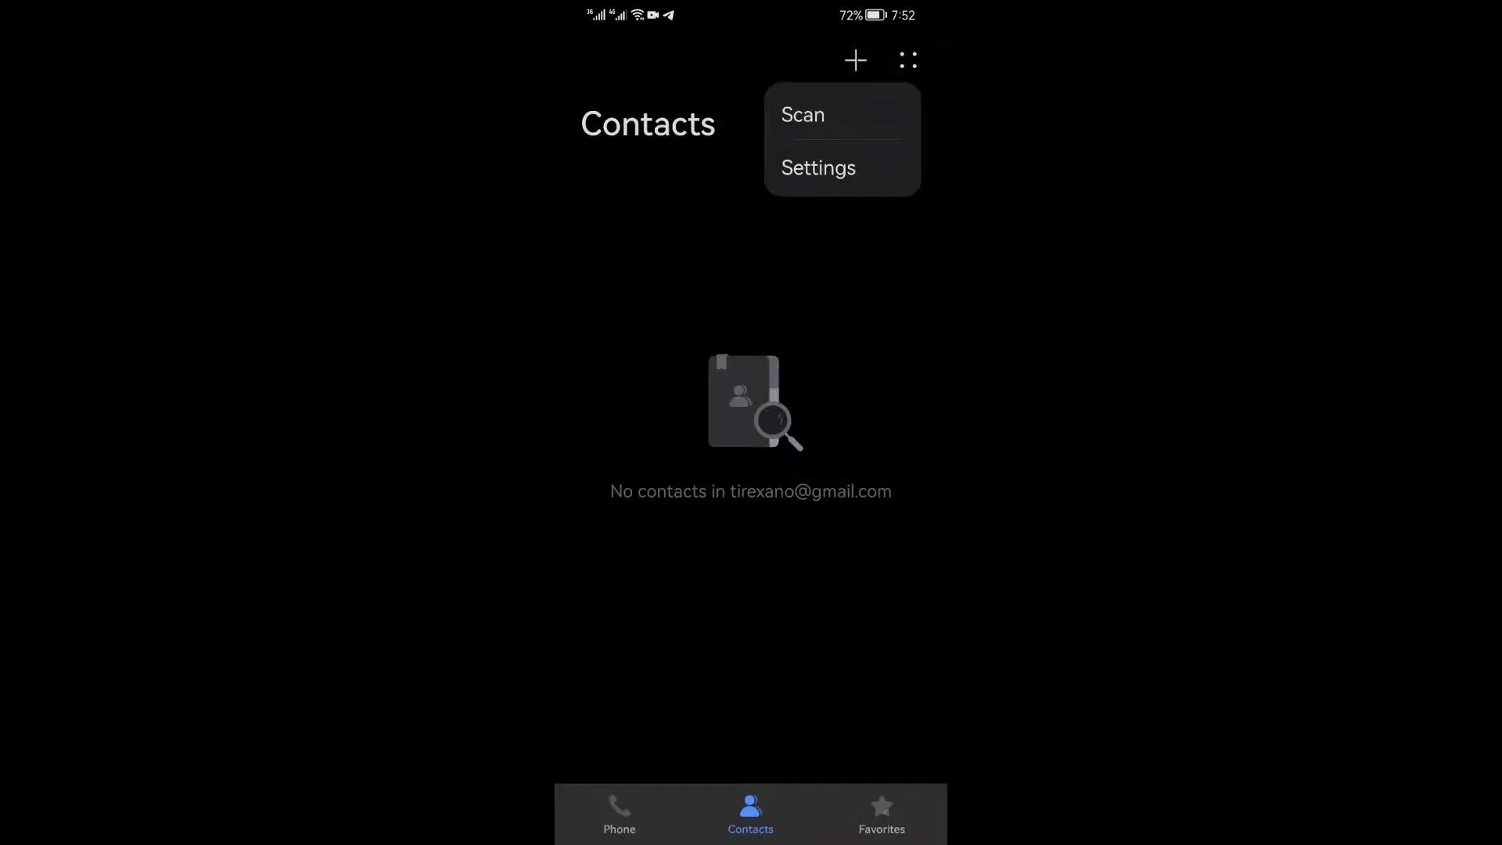
# - Import contact-138.vcf from phone storage into the Google account
pyautogui.click(839, 165)
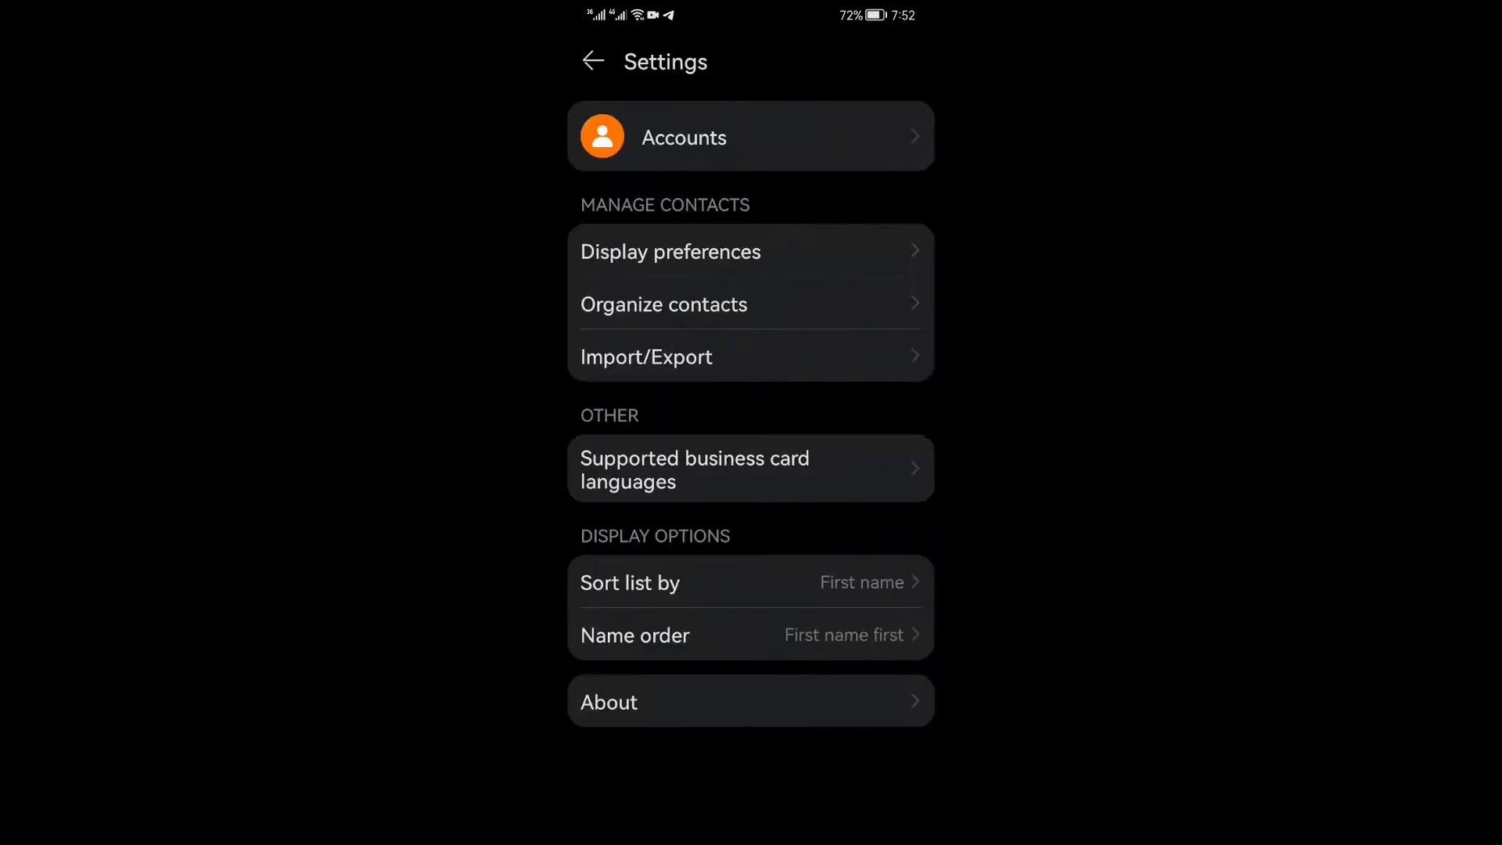
pyautogui.click(646, 357)
pyautogui.click(798, 394)
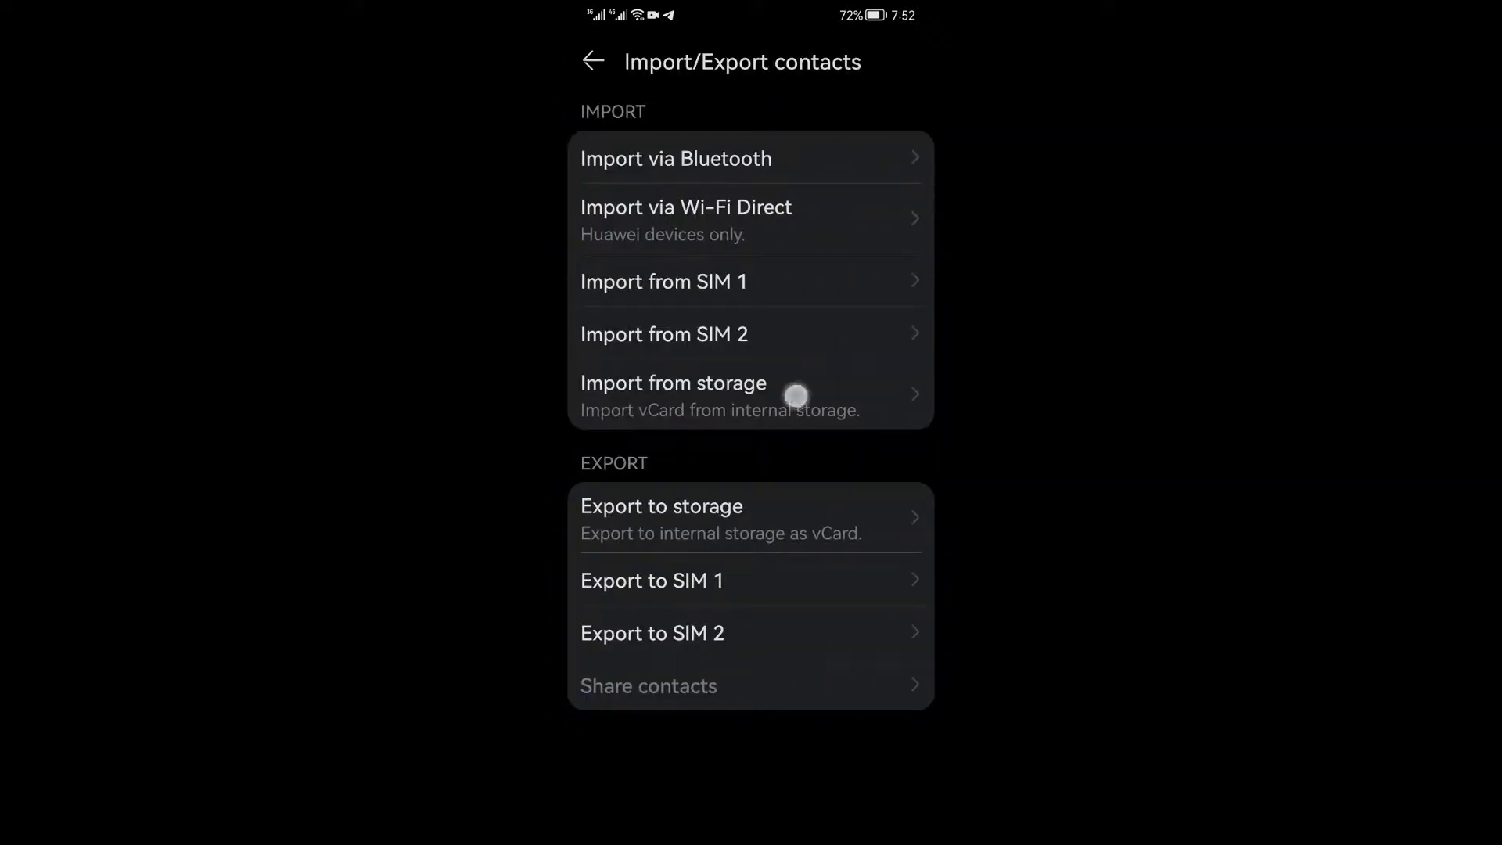
pyautogui.click(714, 717)
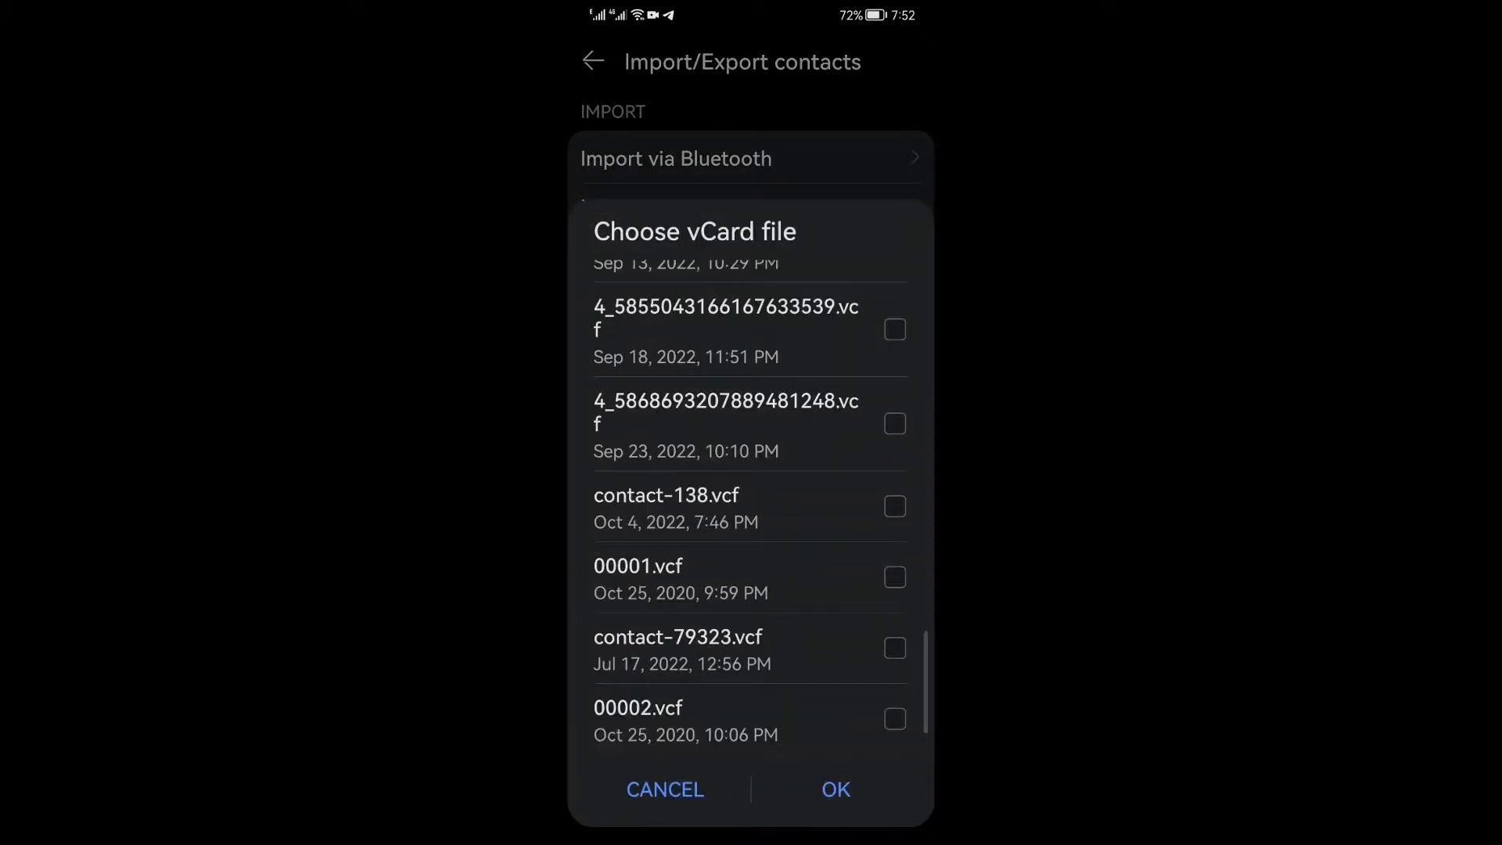
pyautogui.click(894, 508)
pyautogui.click(835, 790)
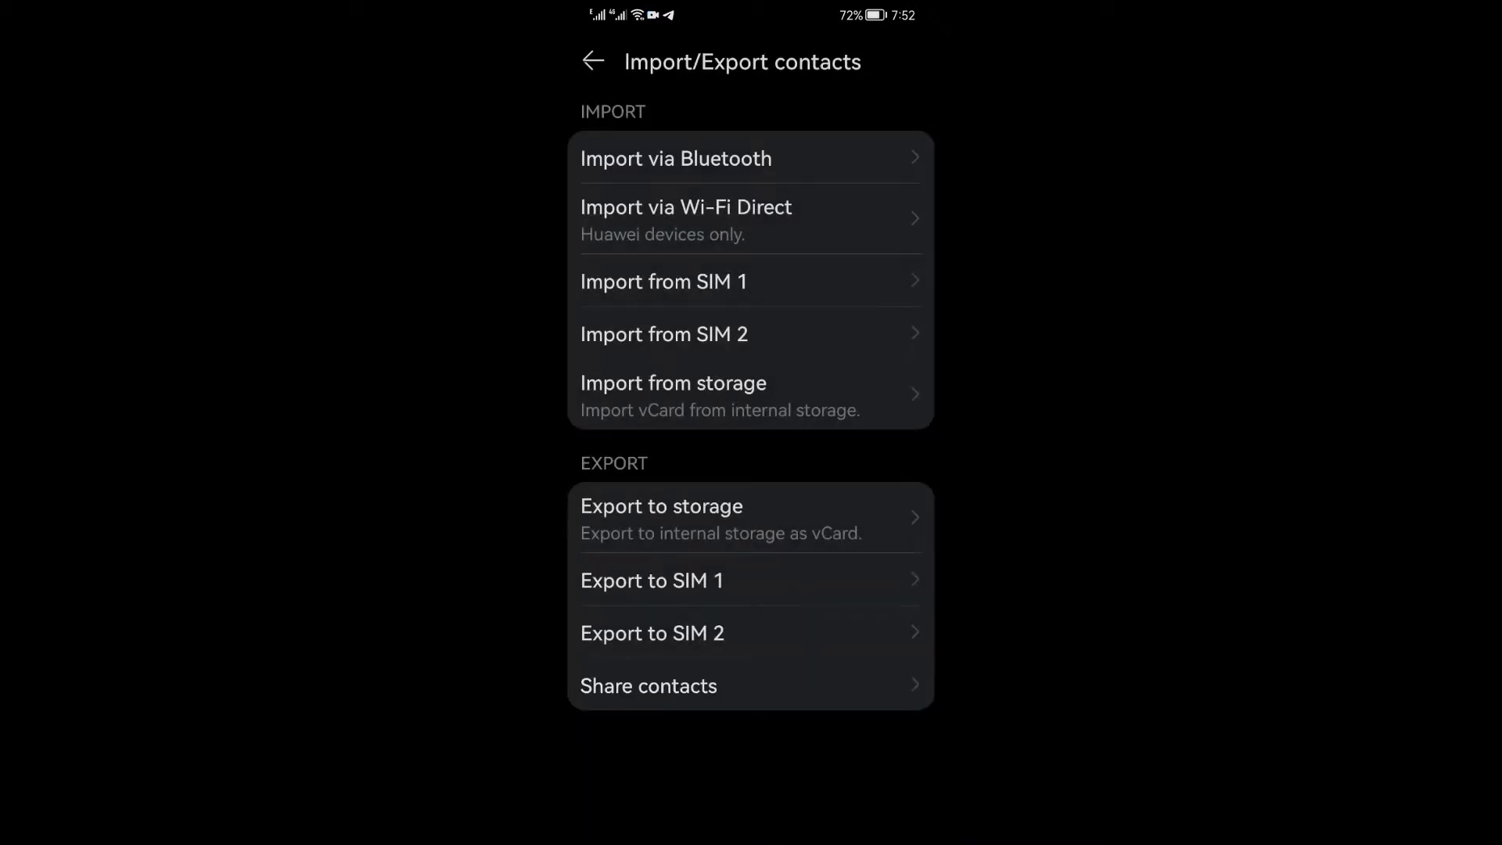
# - Return to the contacts list and open Customer 100's contact page
pyautogui.click(593, 61)
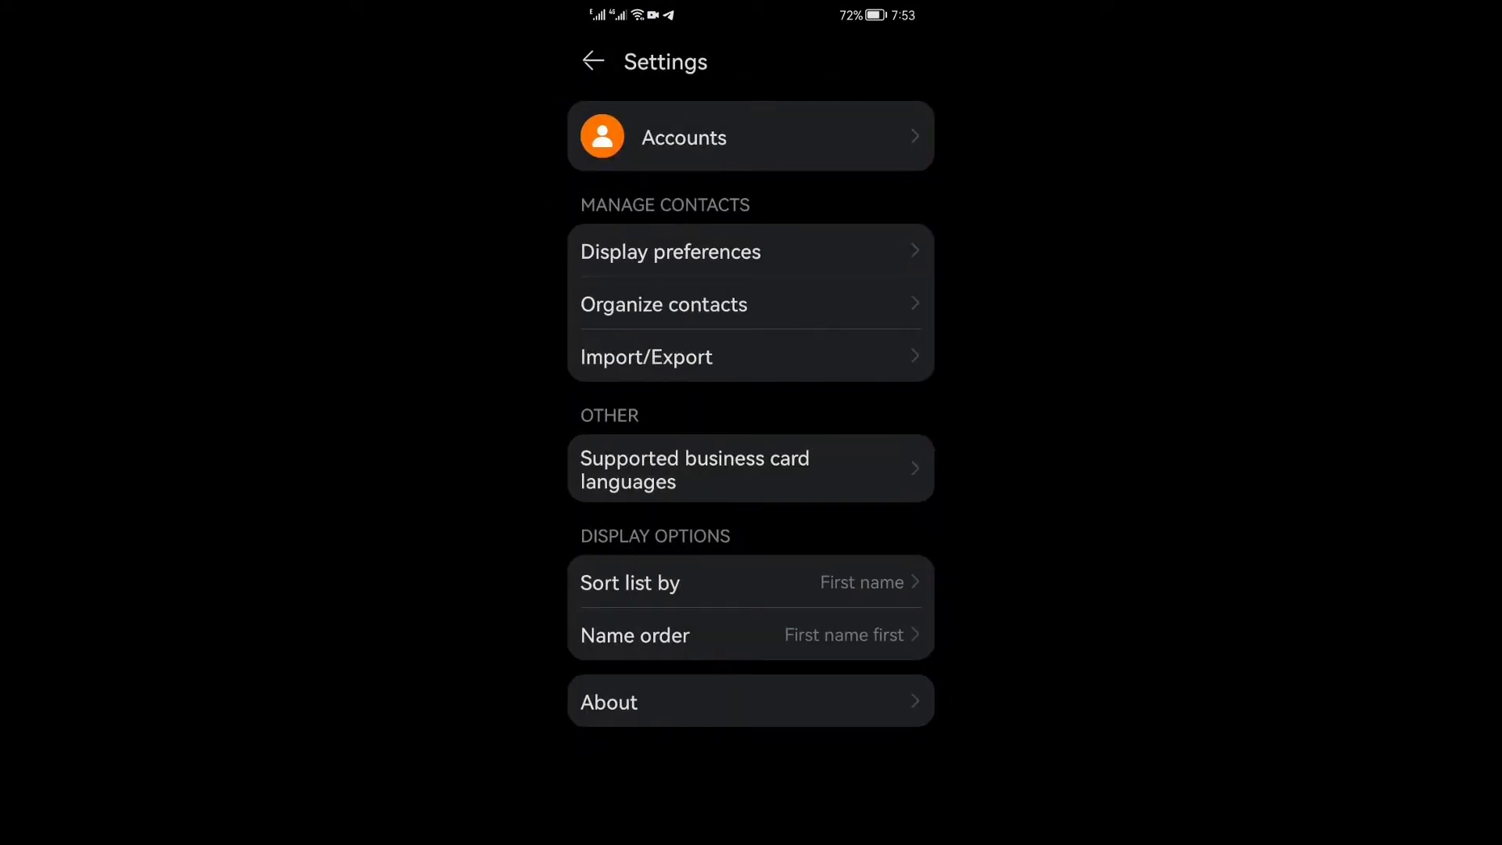
pyautogui.click(593, 61)
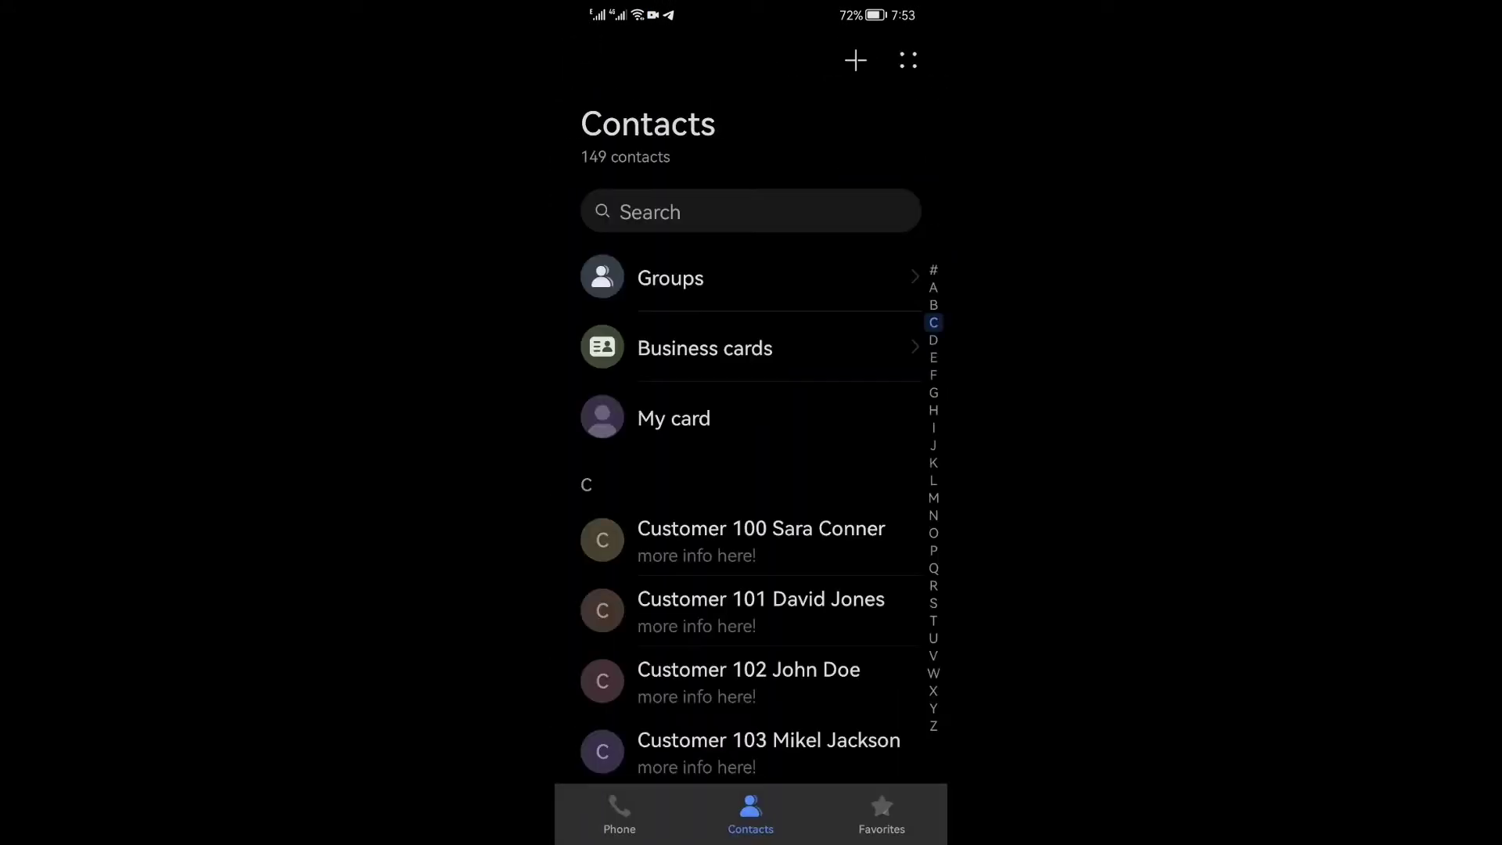
pyautogui.scroll(-2, 695, 436)
pyautogui.click(825, 386)
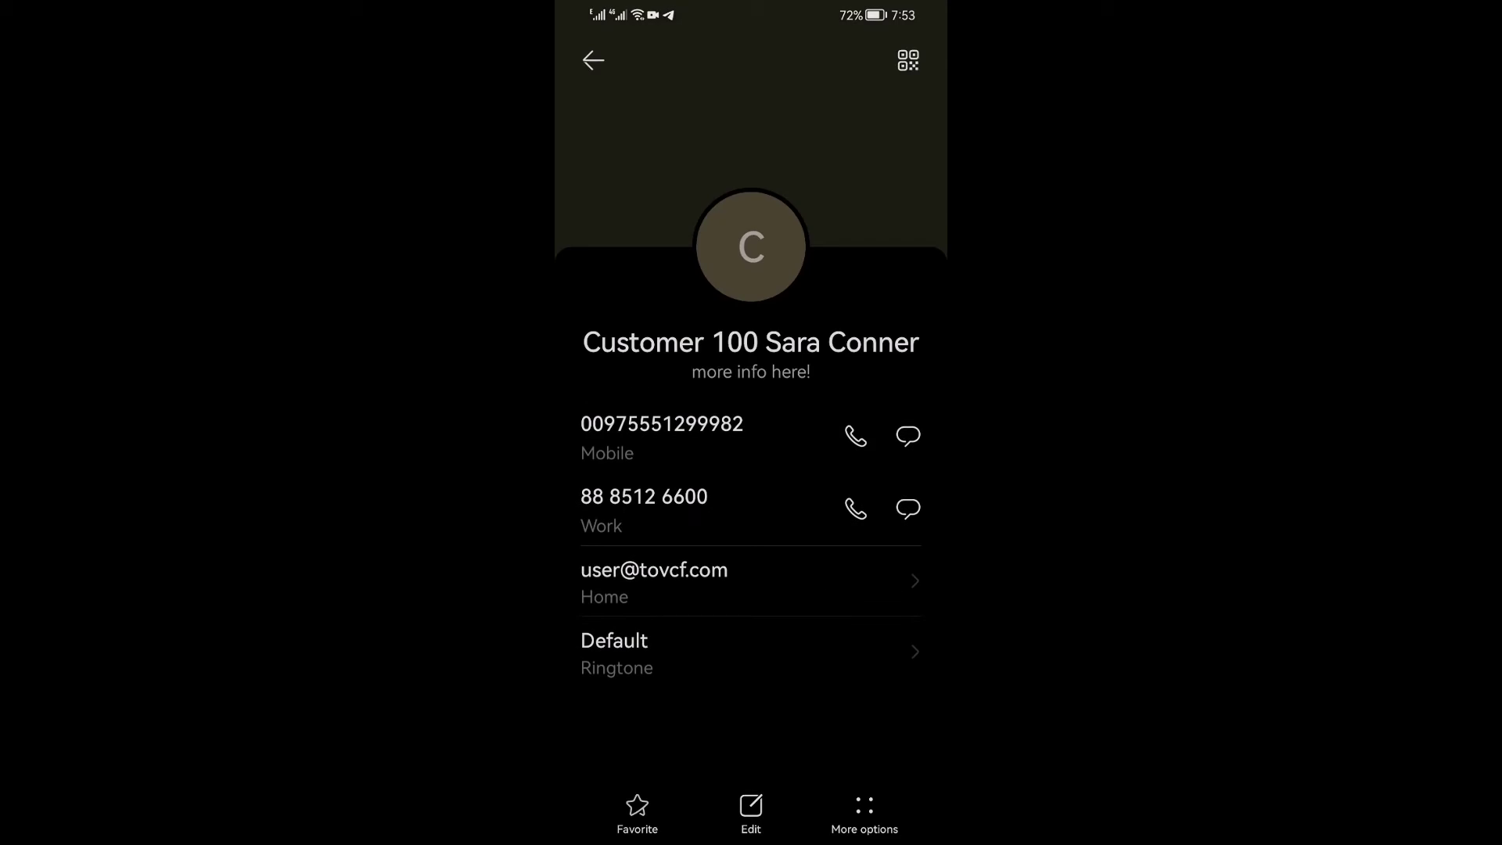